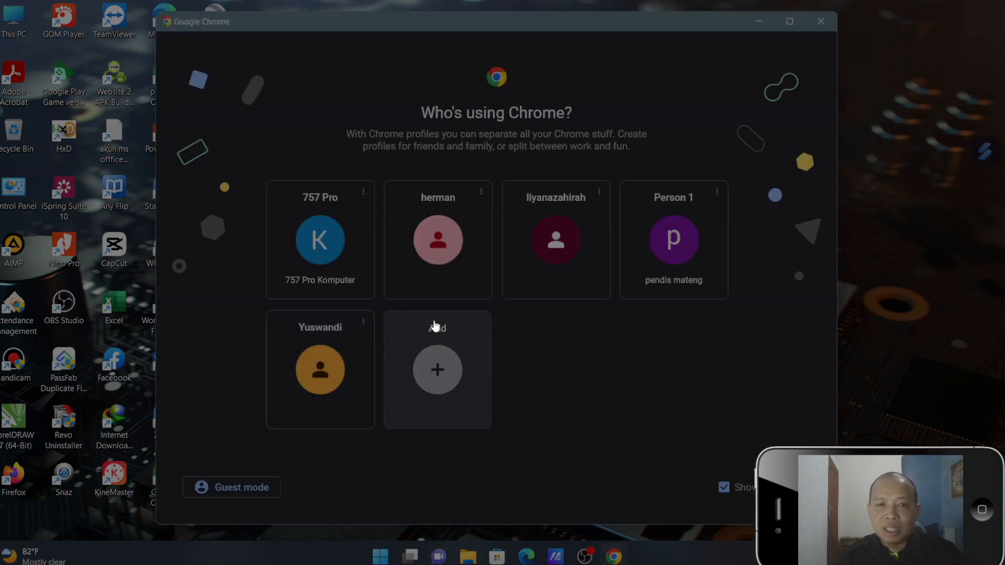
# - Open Chrome with the second profile in the first row and load the pascaiainpare.gnomio.com login page
pyautogui.click(454, 276)
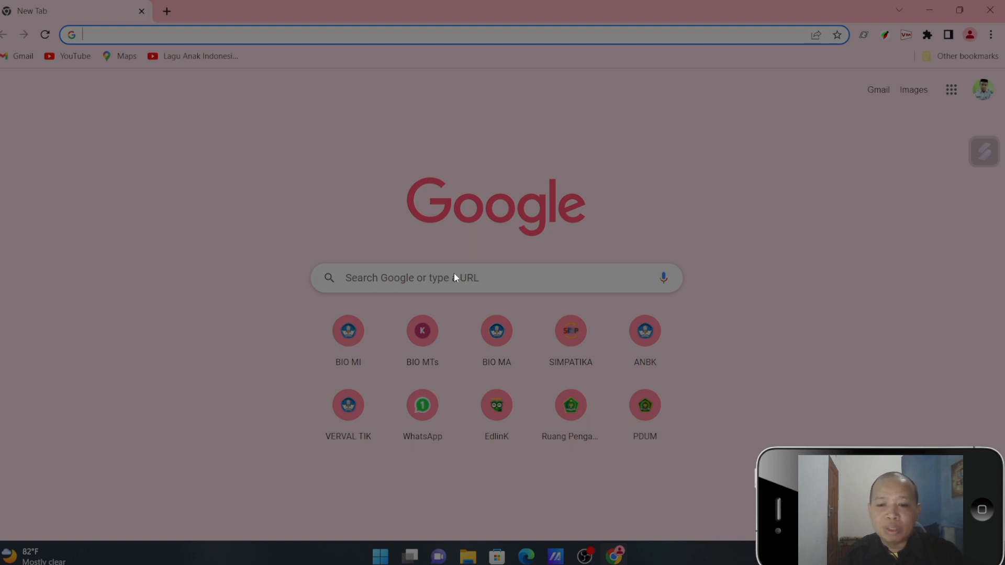
pyautogui.write('pascaiainpare.gnomio.com')
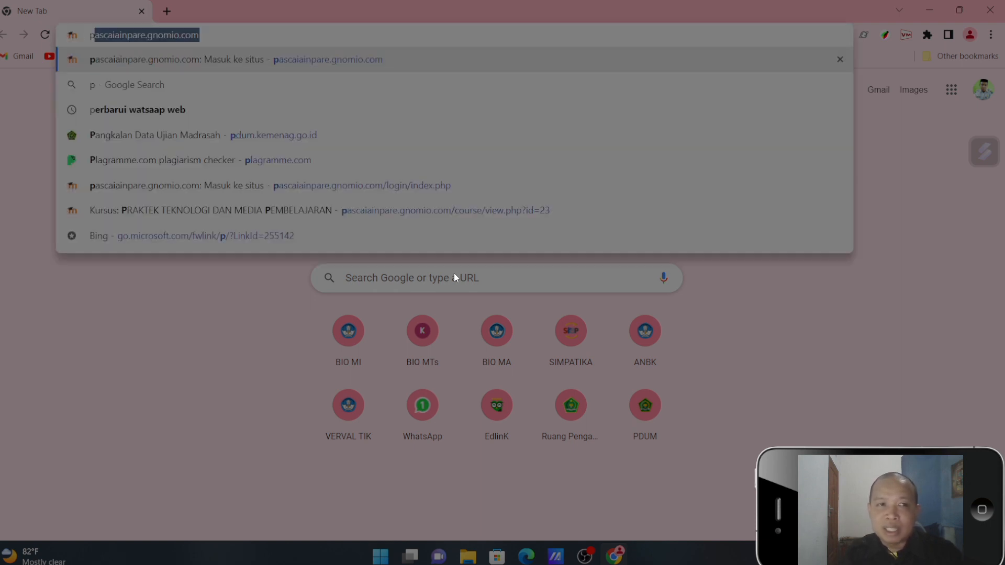
pyautogui.press('Return')
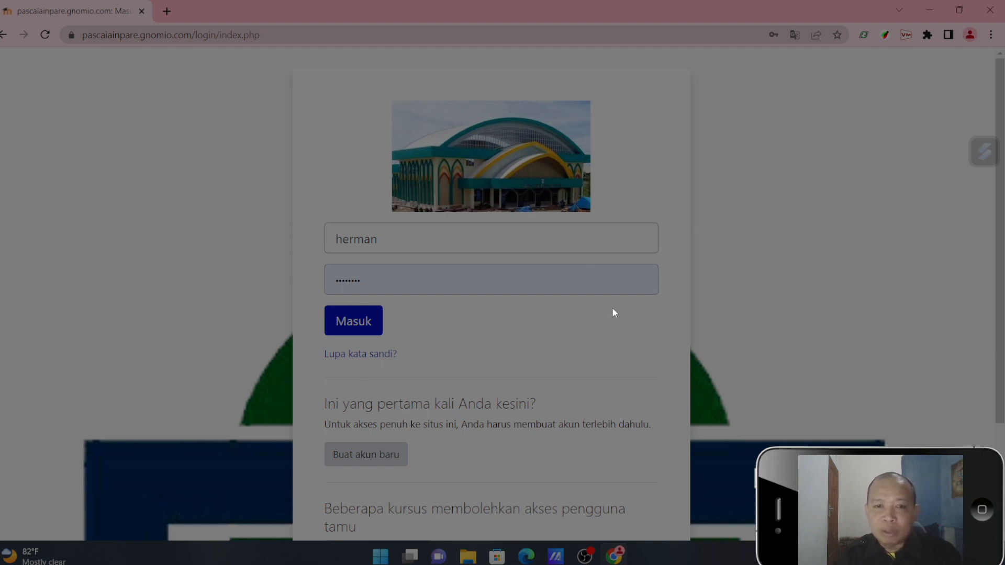
# - Open the new account registration form, look through its required fields, and cancel back to the login page
pyautogui.click(385, 454)
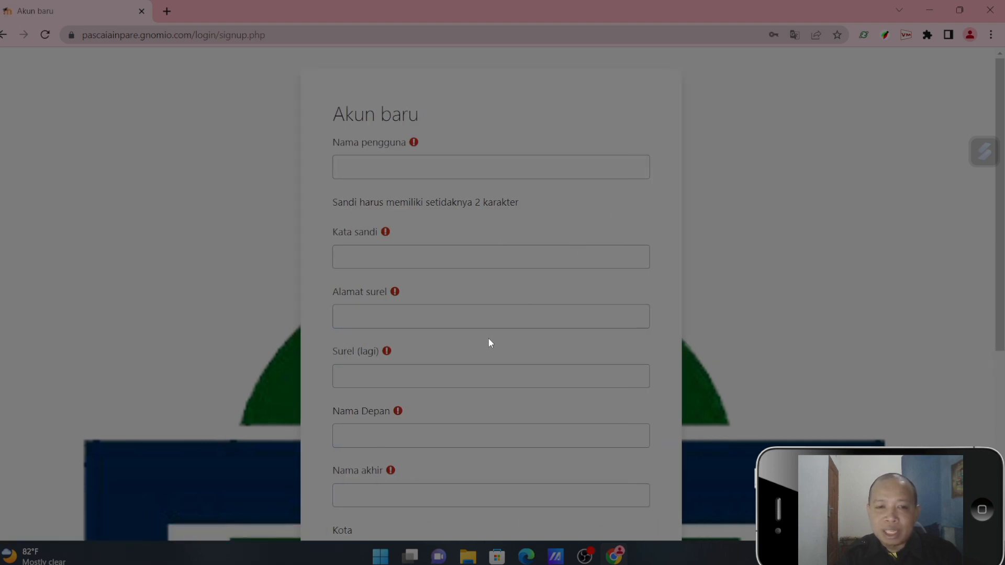
pyautogui.moveTo(998, 327); pyautogui.dragTo(997, 418)
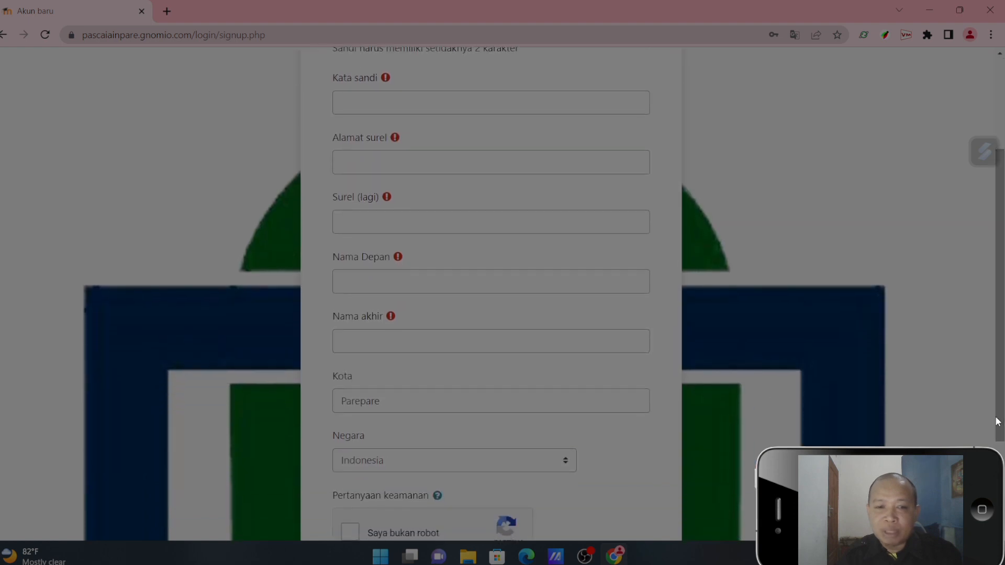
pyautogui.scroll(-2, 995, 411)
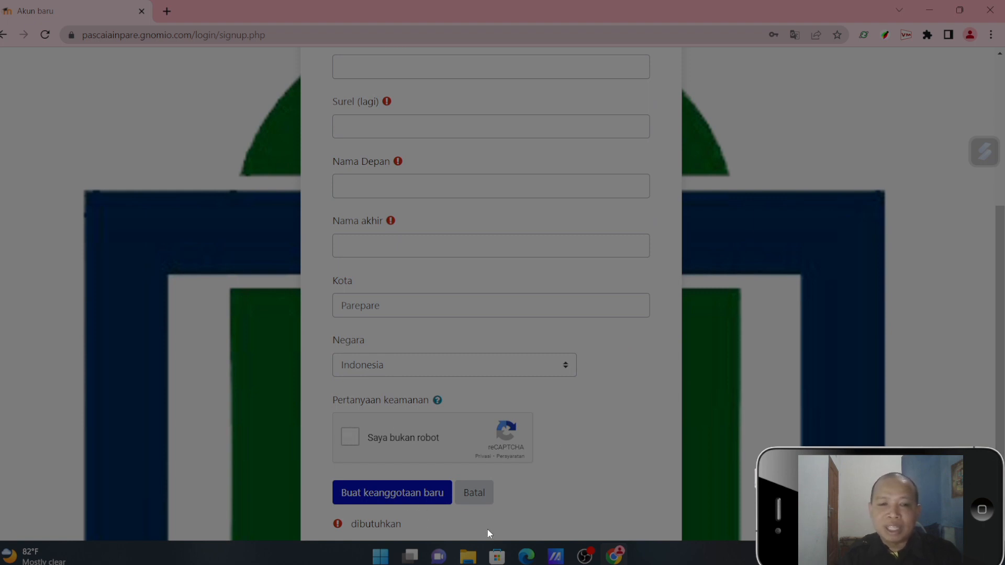
pyautogui.click(483, 501)
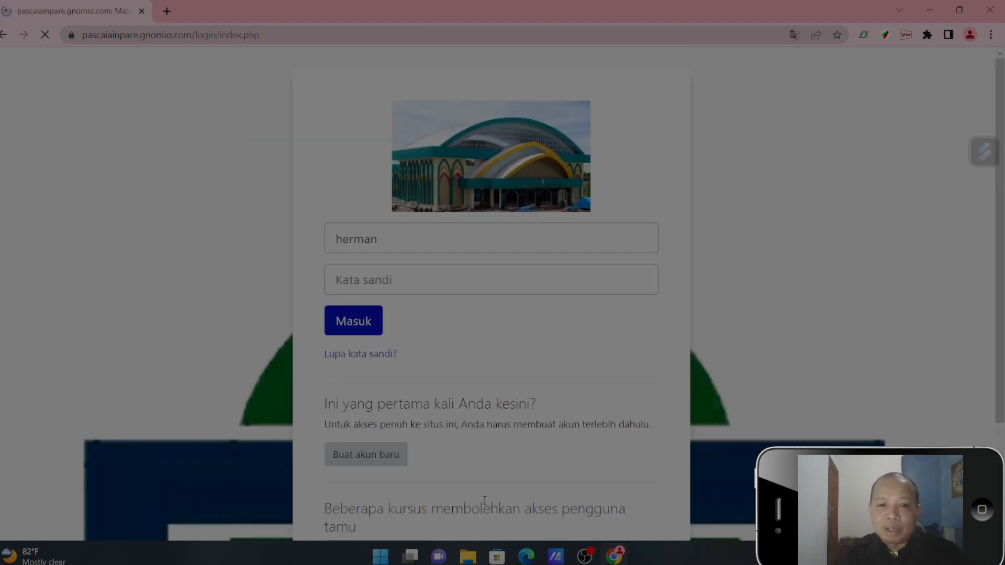
# - View the login fields and the forgotten-password recovery page, and return to the login page
pyautogui.click(511, 240)
pyautogui.click(374, 283)
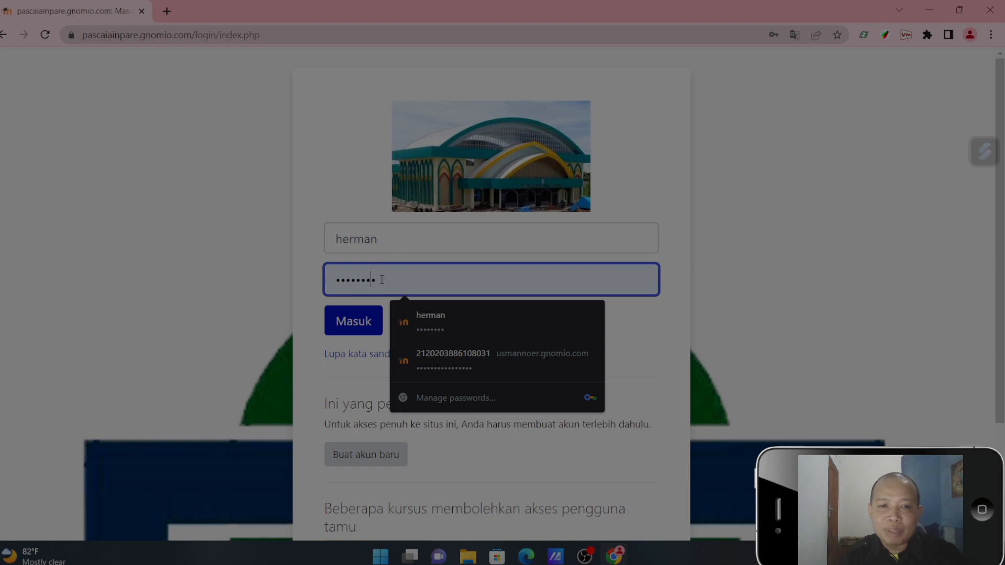
pyautogui.click(384, 283)
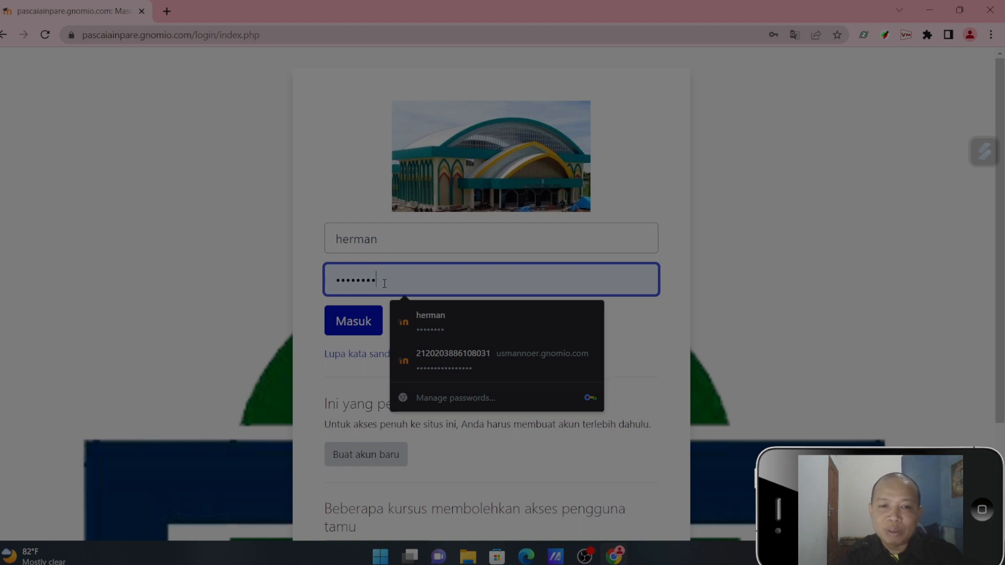
pyautogui.click(356, 355)
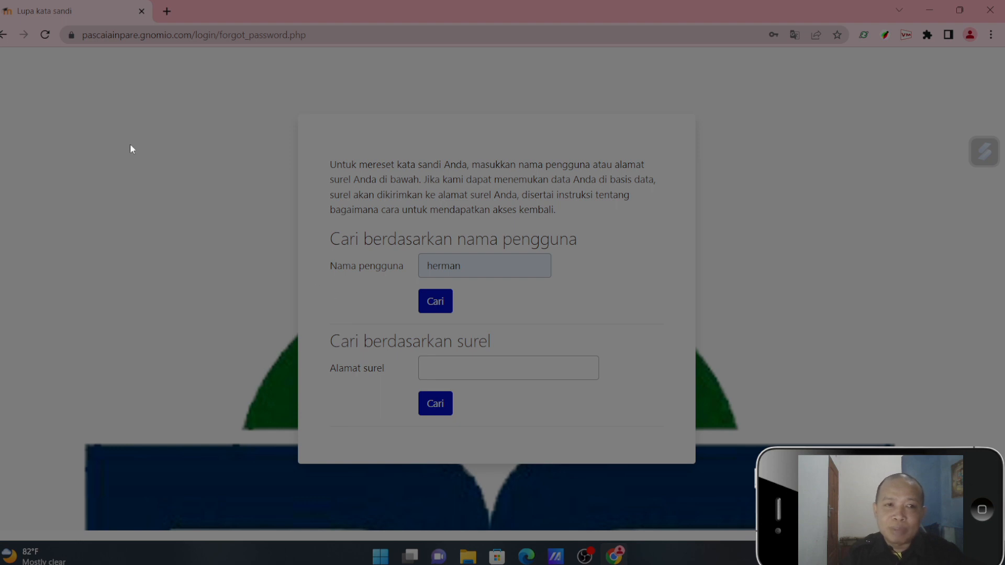
pyautogui.click(4, 35)
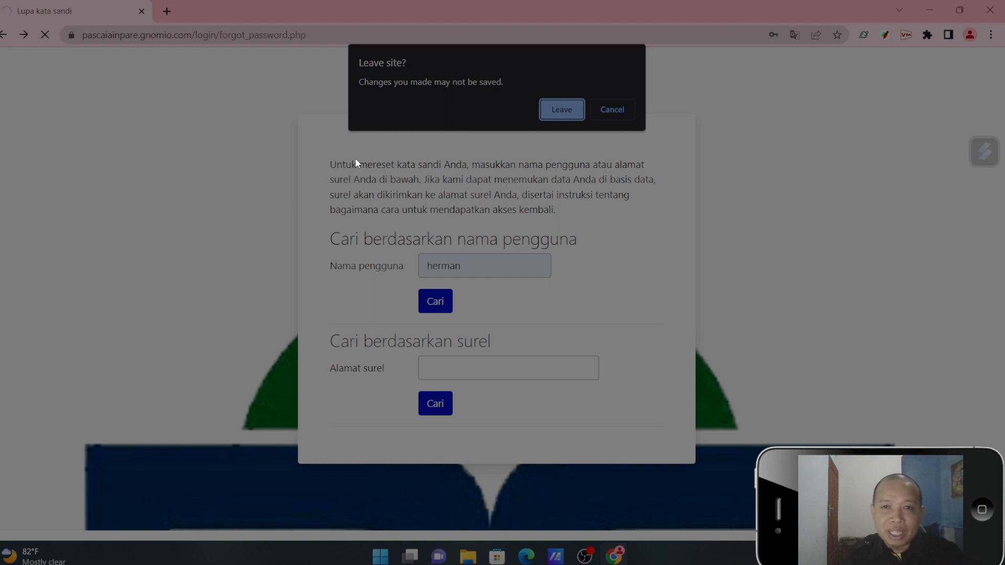
pyautogui.click(616, 109)
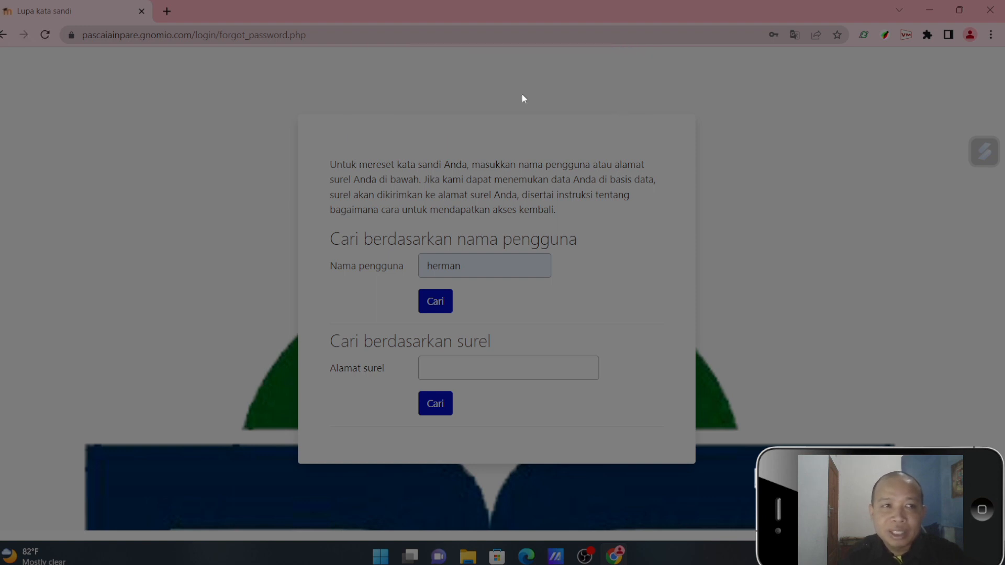
pyautogui.click(6, 36)
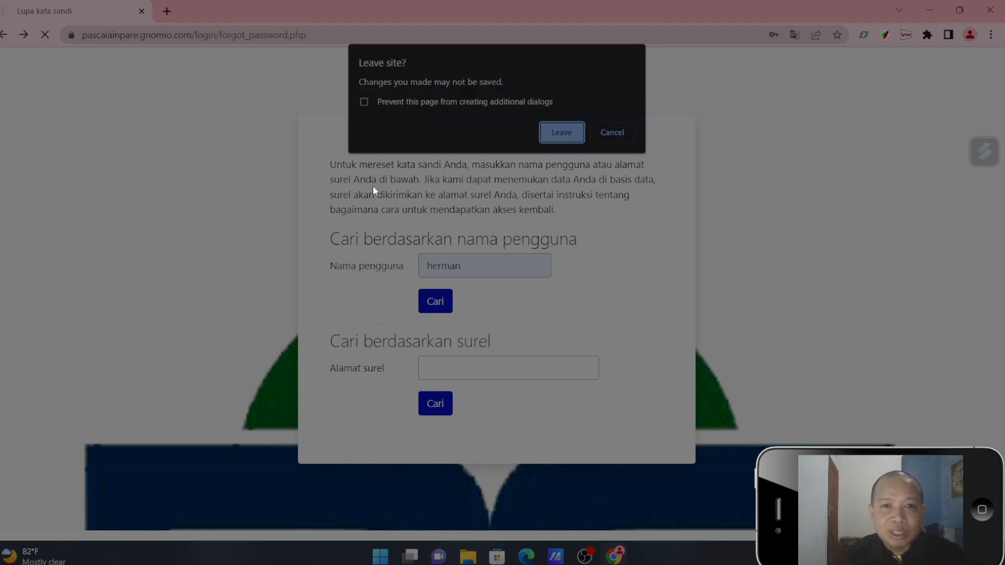
pyautogui.click(579, 131)
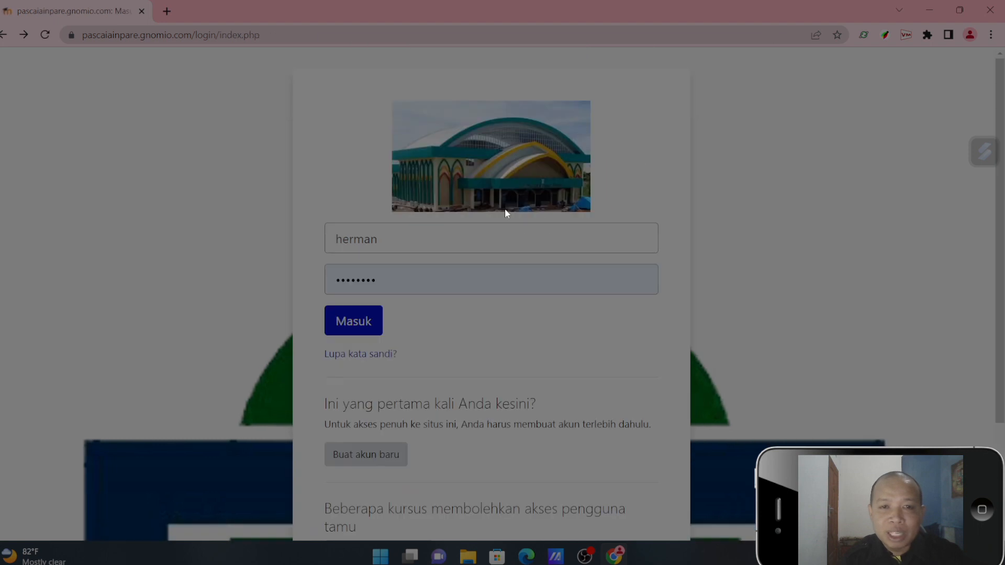
# - Log in with the saved credentials and open the SEJARAH KEBUDAYAAN ISLAM course
pyautogui.click(478, 236)
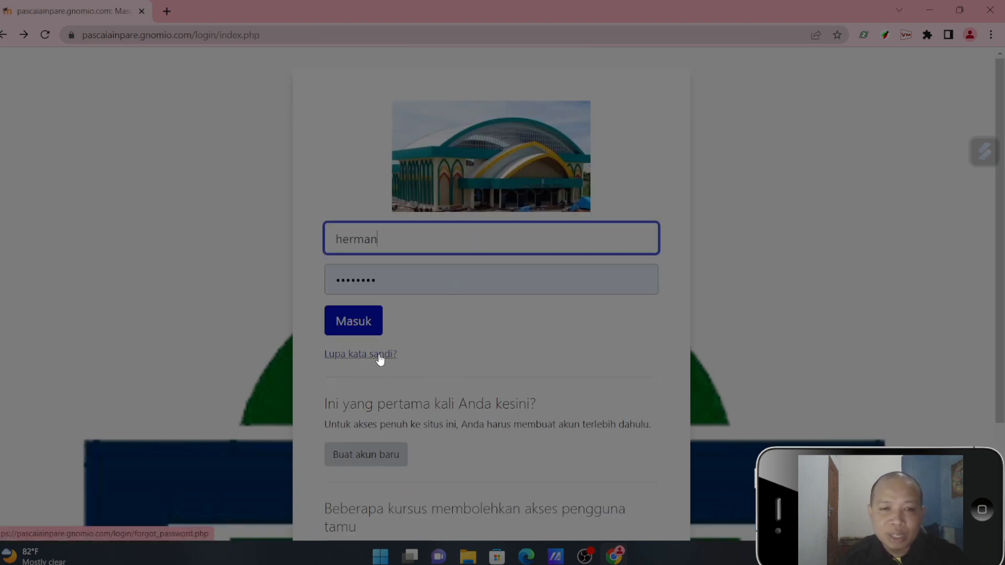
pyautogui.click(369, 325)
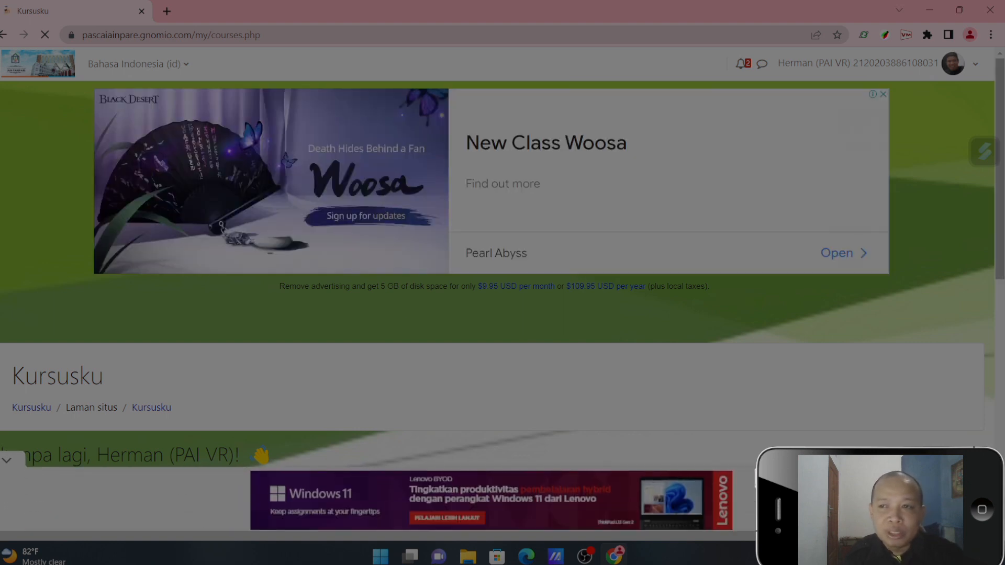
pyautogui.scroll(-3, 503, 272)
pyautogui.moveTo(1004, 313); pyautogui.dragTo(1004, 279)
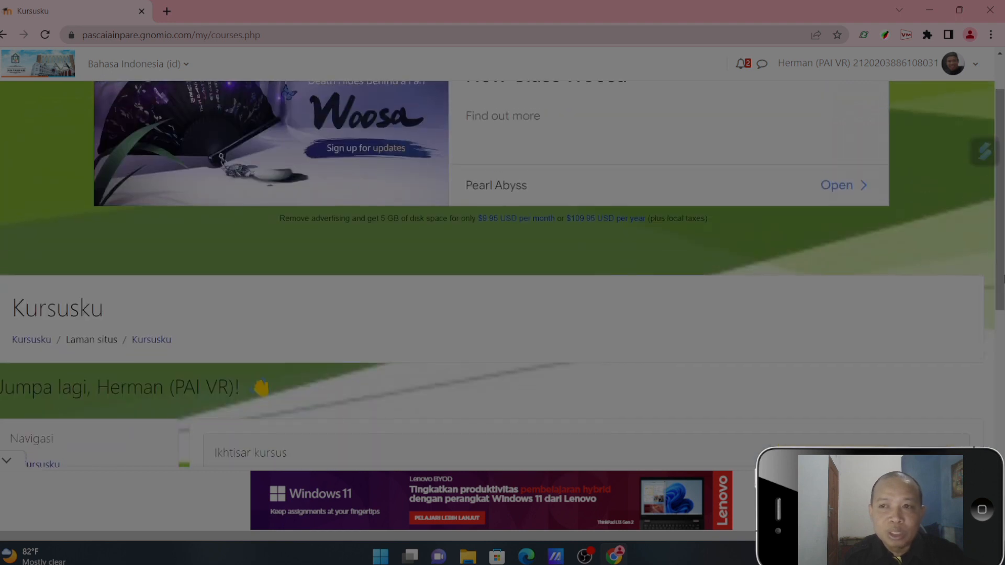
pyautogui.scroll(-5, 1004, 315)
pyautogui.moveTo(1003, 358); pyautogui.dragTo(1002, 393)
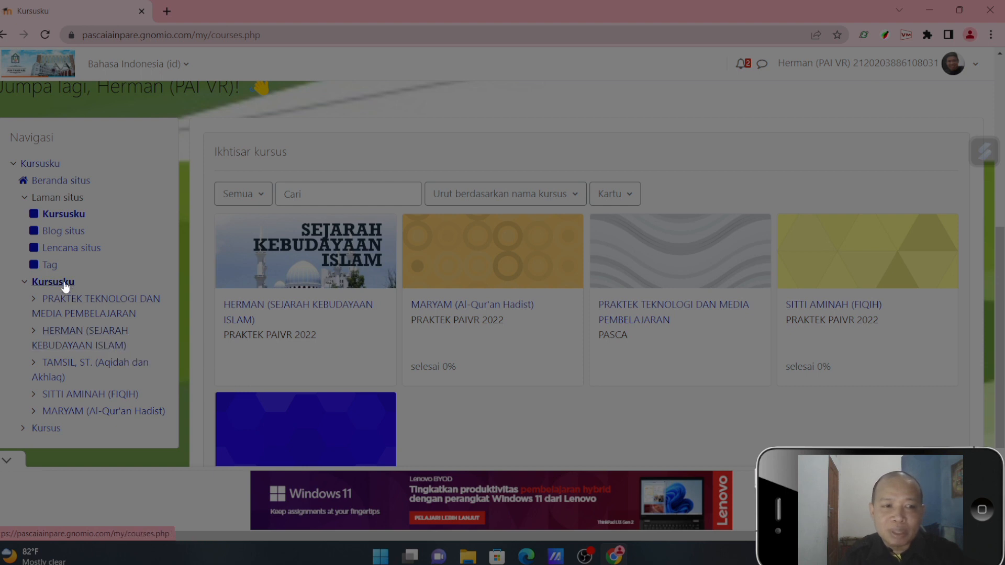
pyautogui.click(82, 335)
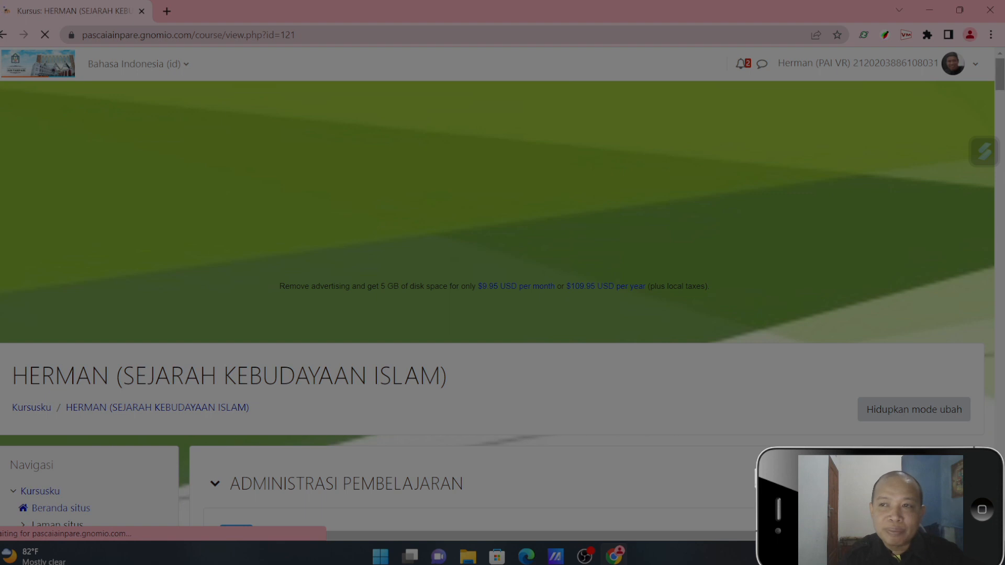
# - Look through the files and descriptions in the course's ADMINISTRASI PEMBELAJARAN section
pyautogui.scroll(-8, 1003, 117)
pyautogui.scroll(2, 1003, 118)
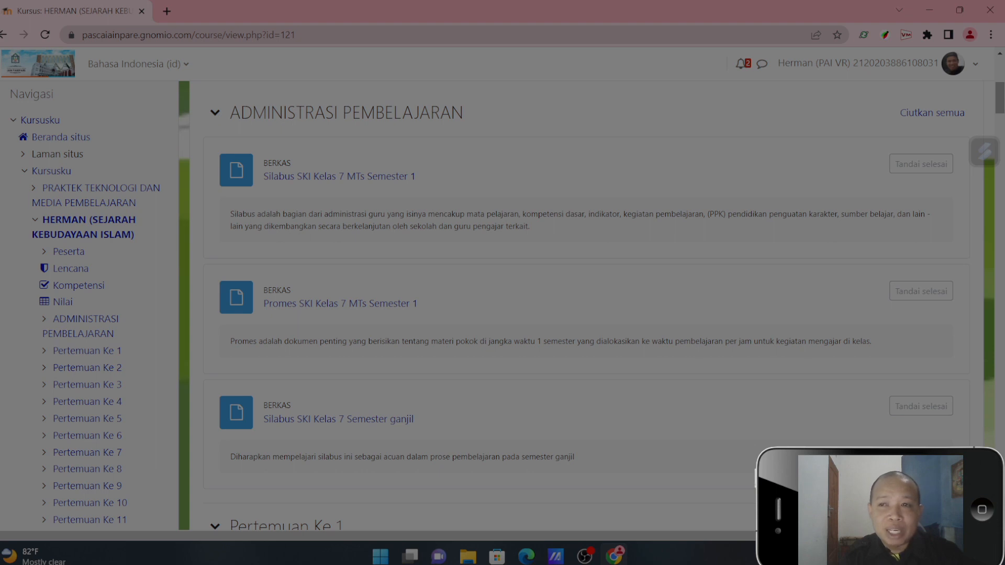
pyautogui.moveTo(1002, 103); pyautogui.dragTo(1003, 92)
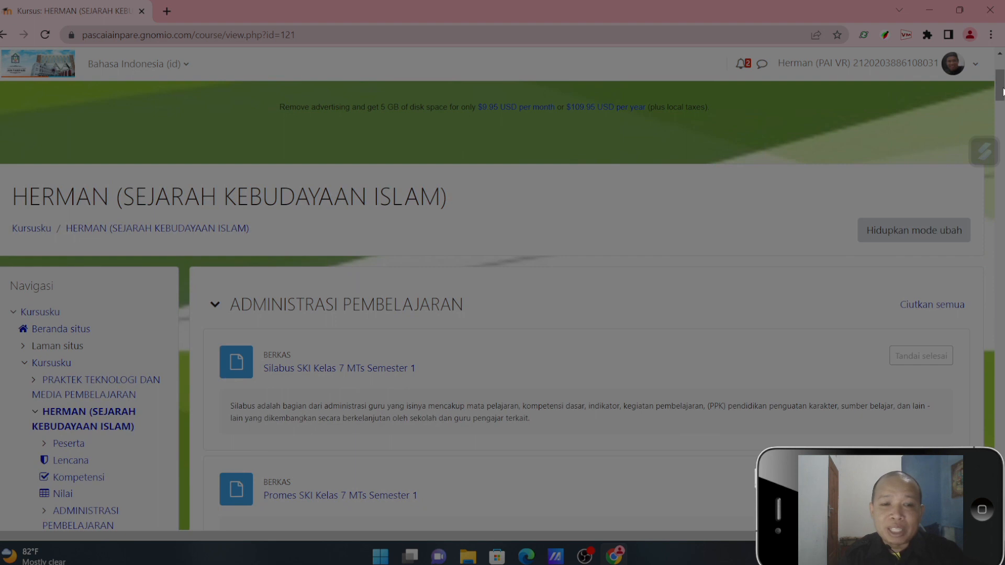
pyautogui.moveTo(1003, 91)
pyautogui.mouseDown()
pyautogui.moveTo(1003, 230)
pyautogui.moveTo(1003, 84)
pyautogui.mouseUp()
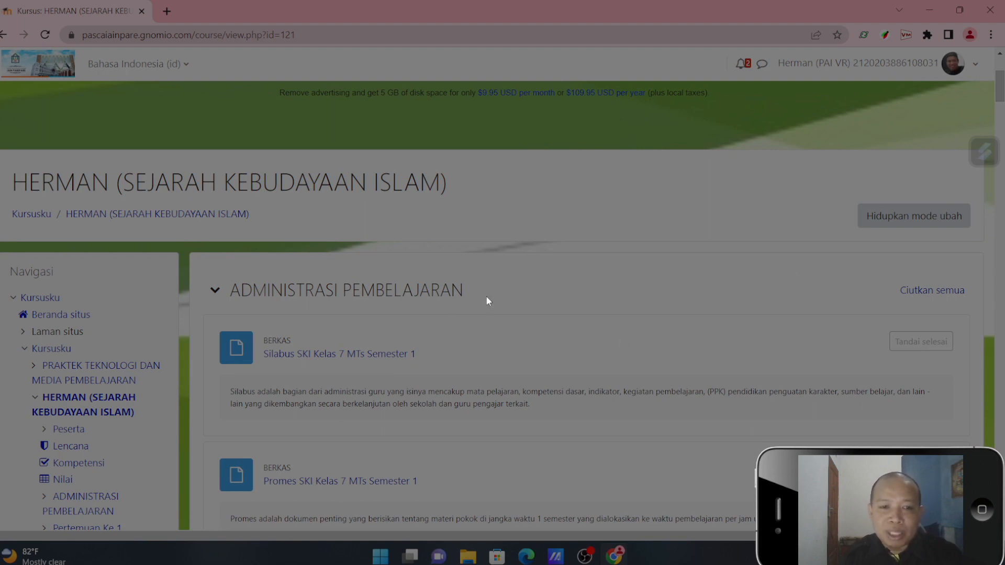
pyautogui.moveTo(1001, 97); pyautogui.dragTo(1003, 109)
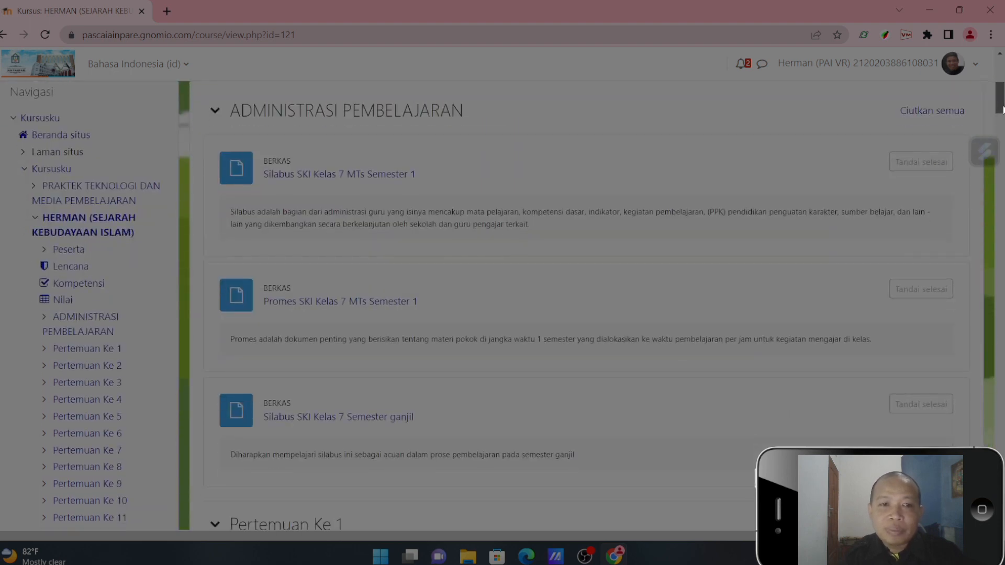
pyautogui.moveTo(1002, 109)
pyautogui.mouseDown()
pyautogui.moveTo(1001, 382)
pyautogui.moveTo(1001, 84)
pyautogui.moveTo(1002, 115)
pyautogui.moveTo(1002, 107)
pyautogui.mouseUp()
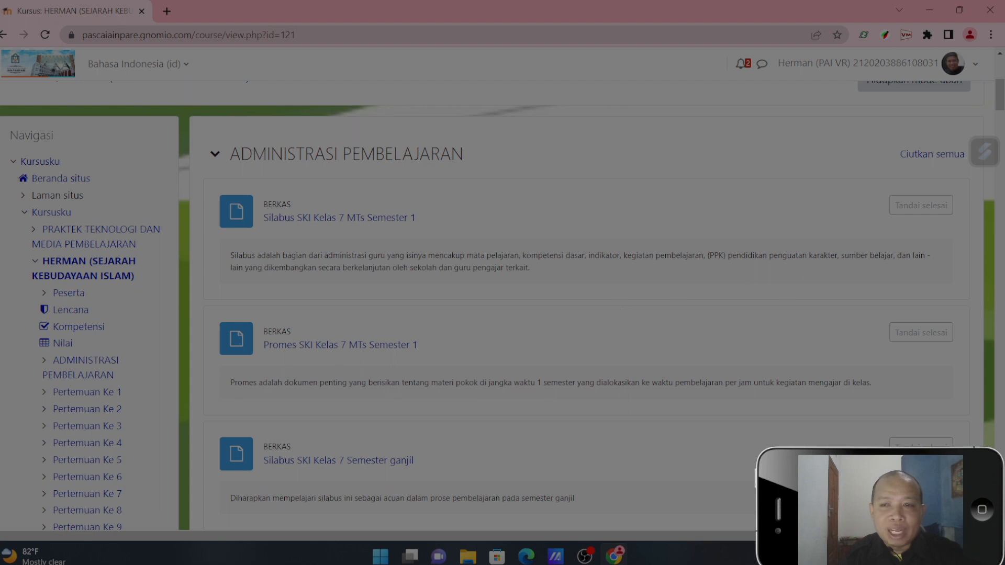
pyautogui.moveTo(1004, 96); pyautogui.dragTo(1003, 91)
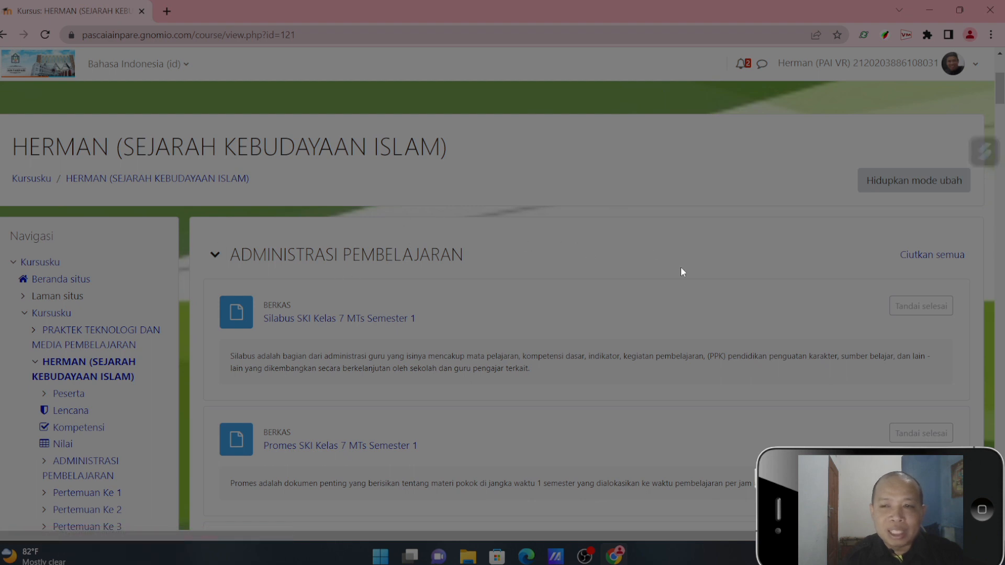
# - Turn on the course's editing mode and add one topic between ADMINISTRASI PEMBELAJARAN and Pertemuan Ke 1
pyautogui.click(877, 191)
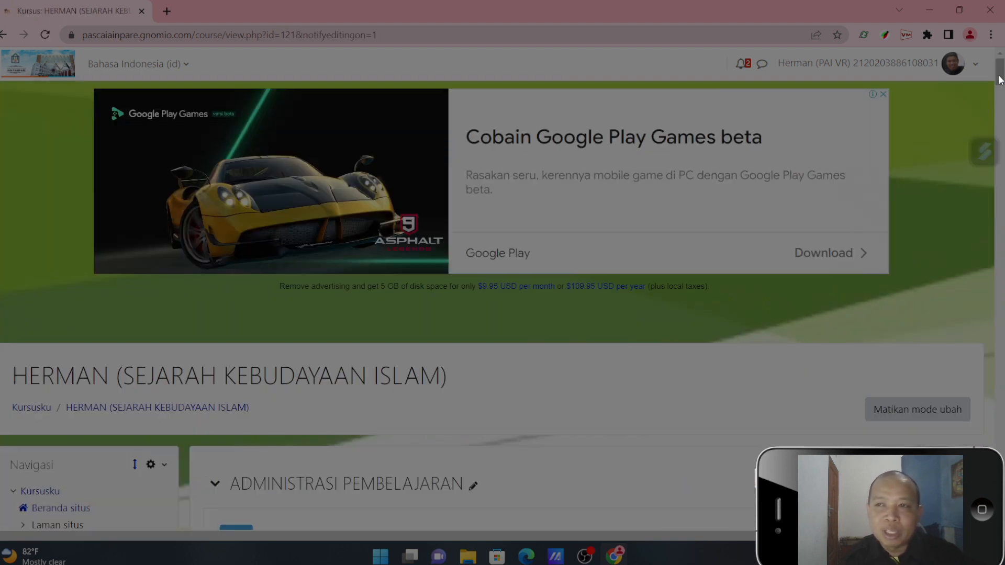
pyautogui.moveTo(1001, 80); pyautogui.dragTo(1004, 112)
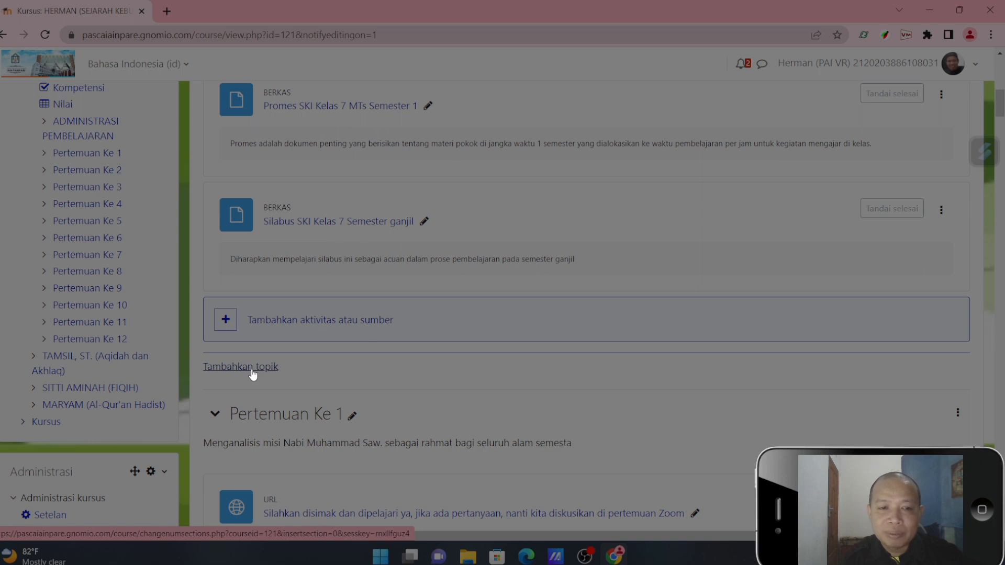
pyautogui.click(253, 368)
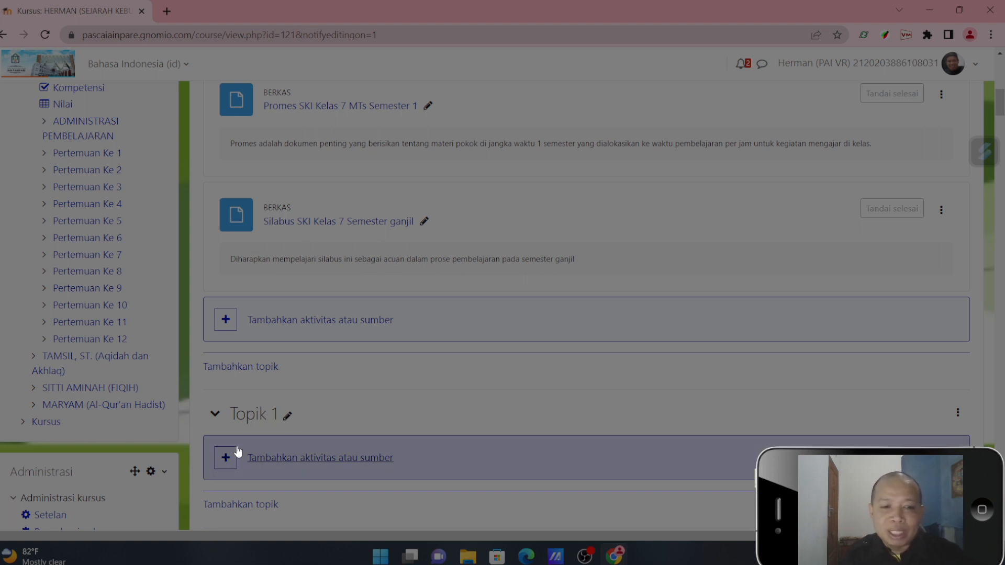
# - Rename the new topic as "Materi pembelajaran 1"
pyautogui.click(289, 418)
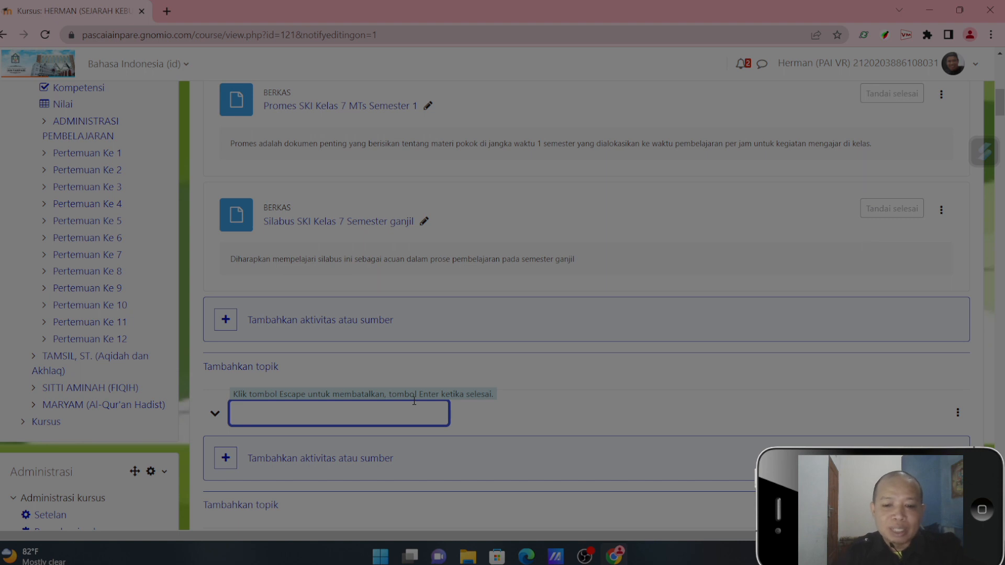
pyautogui.write('P')
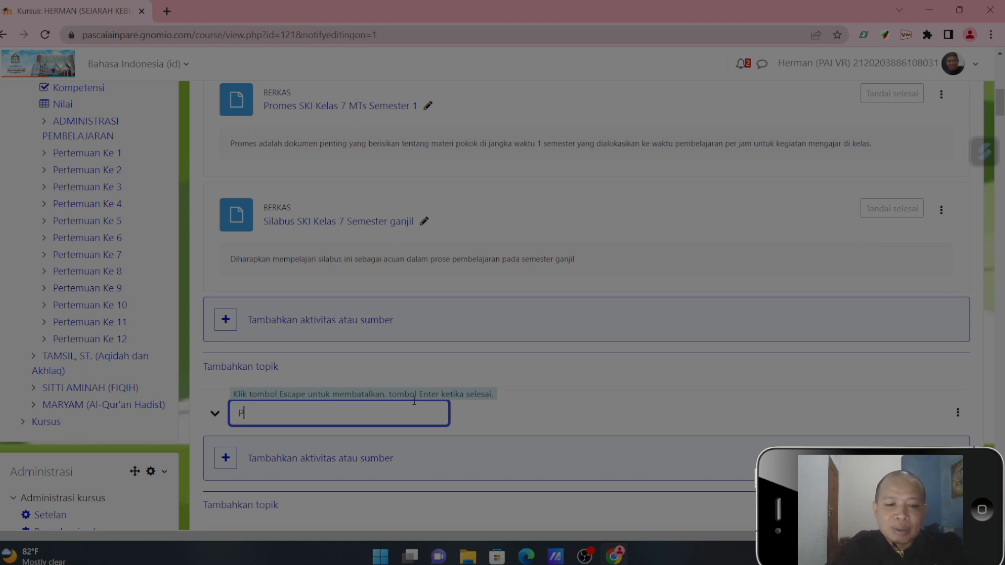
pyautogui.press('BackSpace')
pyautogui.write('Materi pembelajaran 1')
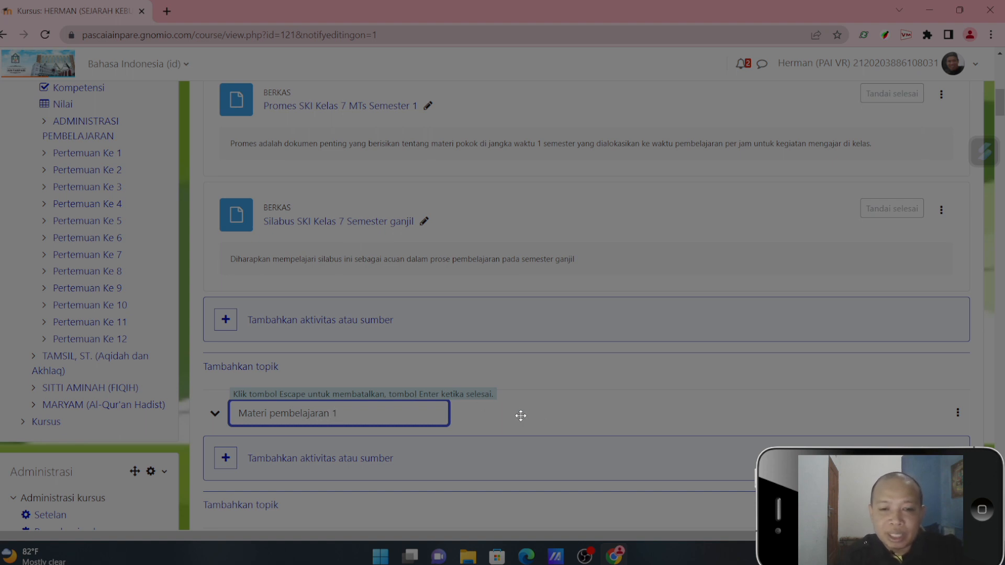
pyautogui.press('Return')
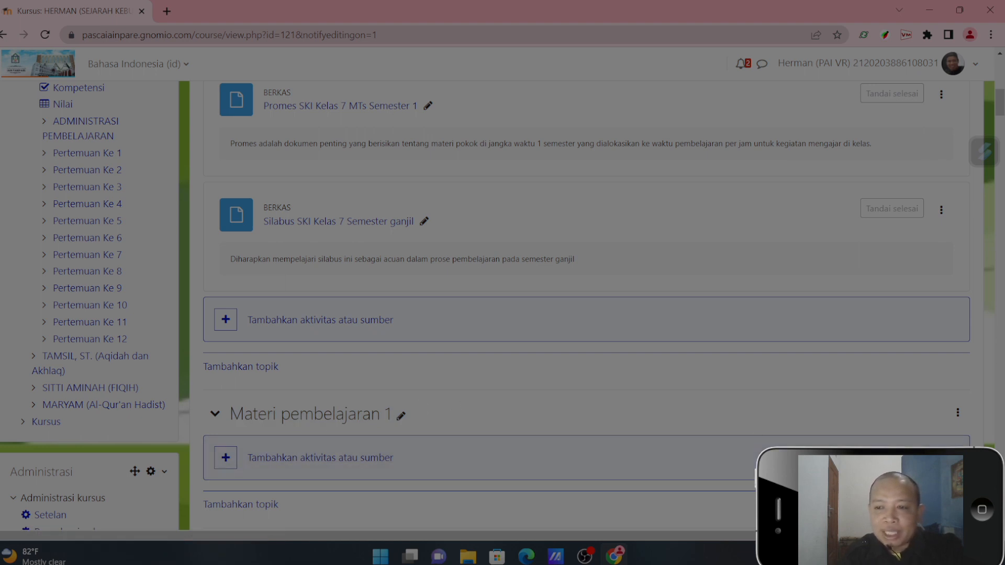
# - Open the form for adding a new Berkas (file) resource to the Materi pembelajaran 1 topic
pyautogui.scroll(-3, 497, 305)
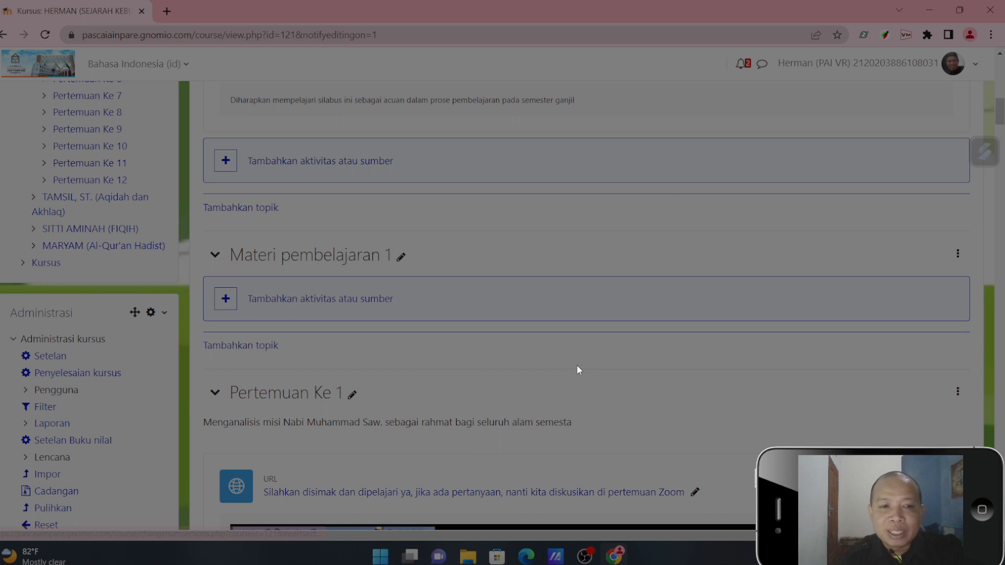
pyautogui.click(229, 301)
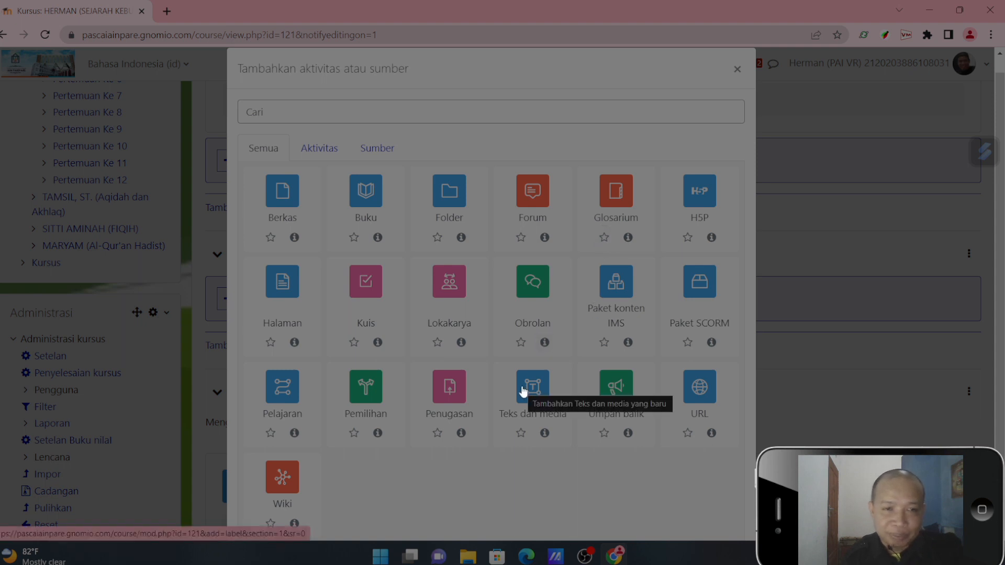
pyautogui.click(282, 207)
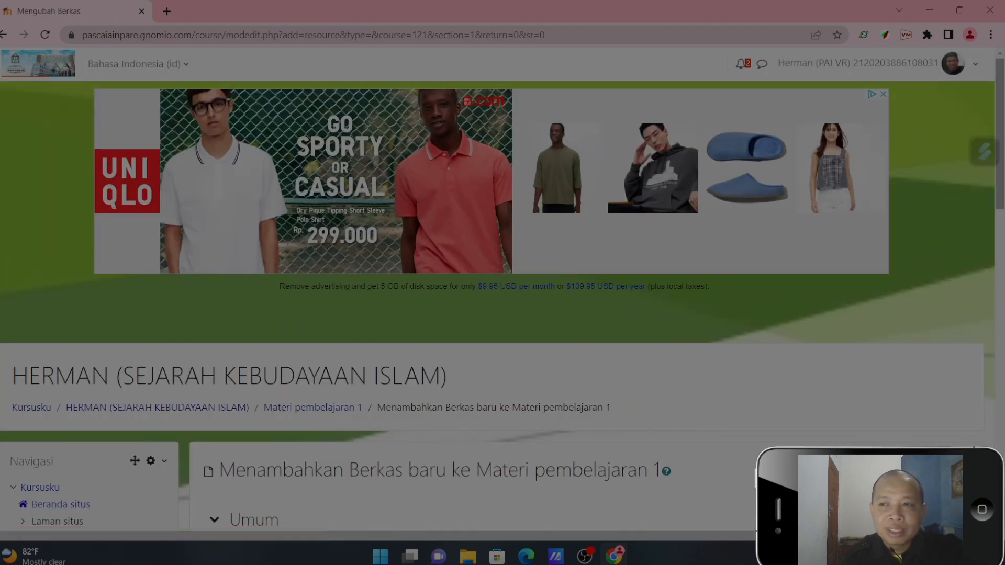
# - Name the new file resource "Silabus SKI Kelas 7 Semester Ganjil"
pyautogui.scroll(-7, 502, 293)
pyautogui.click(531, 190)
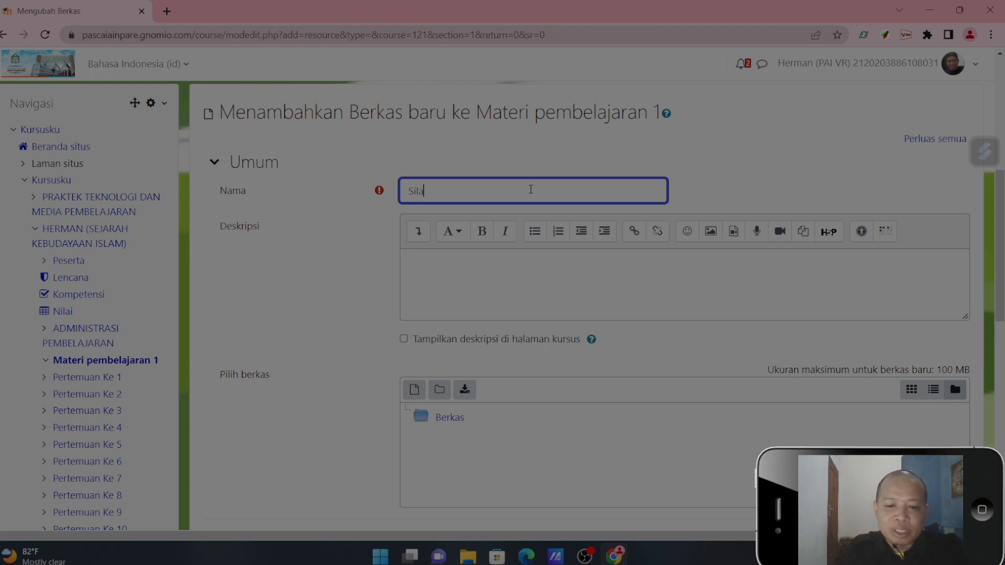
pyautogui.write('us SKI Kelas 7 Semes')
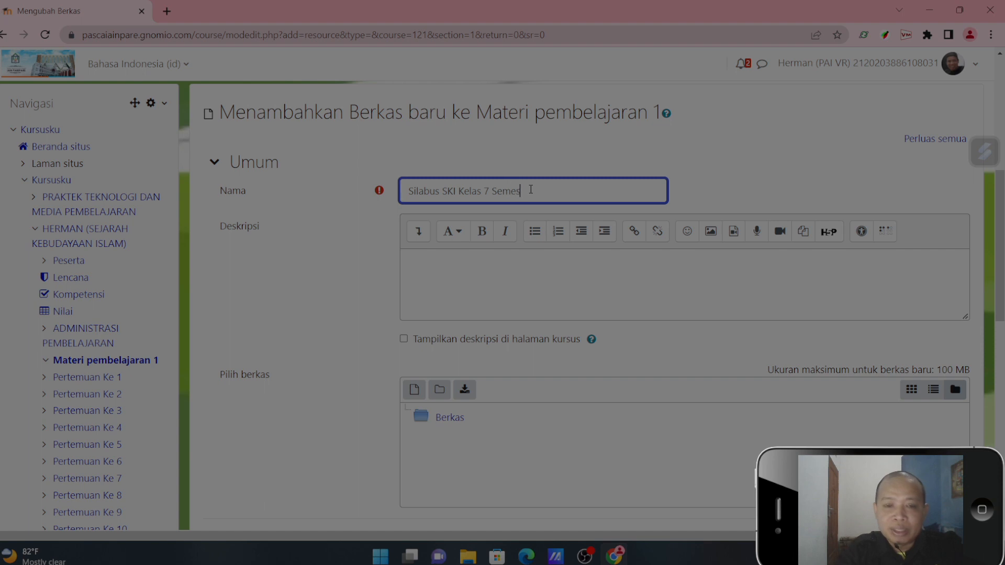
pyautogui.write('ter Ganjil')
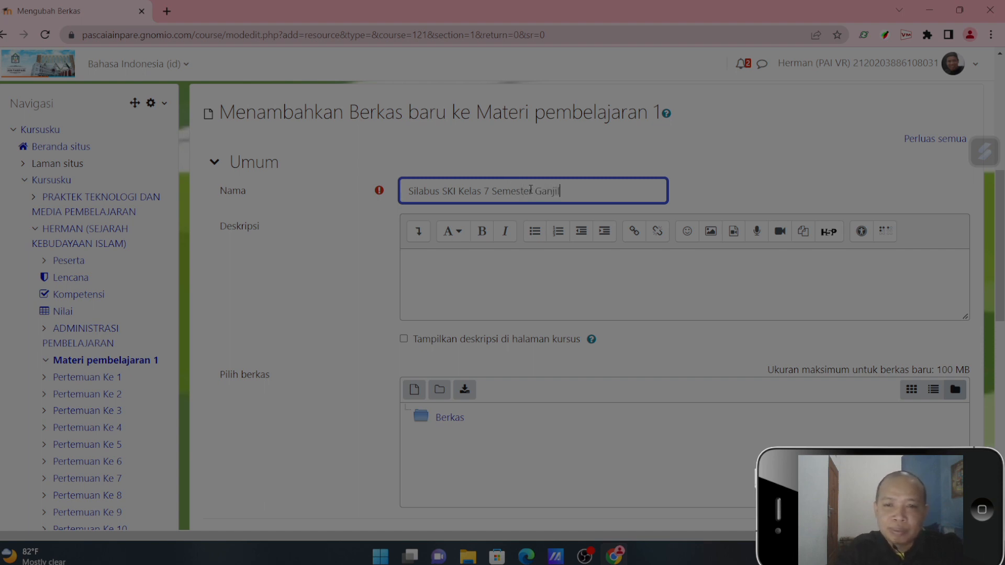
# - Enter the description "Download dan cetak silabus ini sebagai acuan dalam proses pembelajaran" and enable showing it on the course page
pyautogui.click(507, 267)
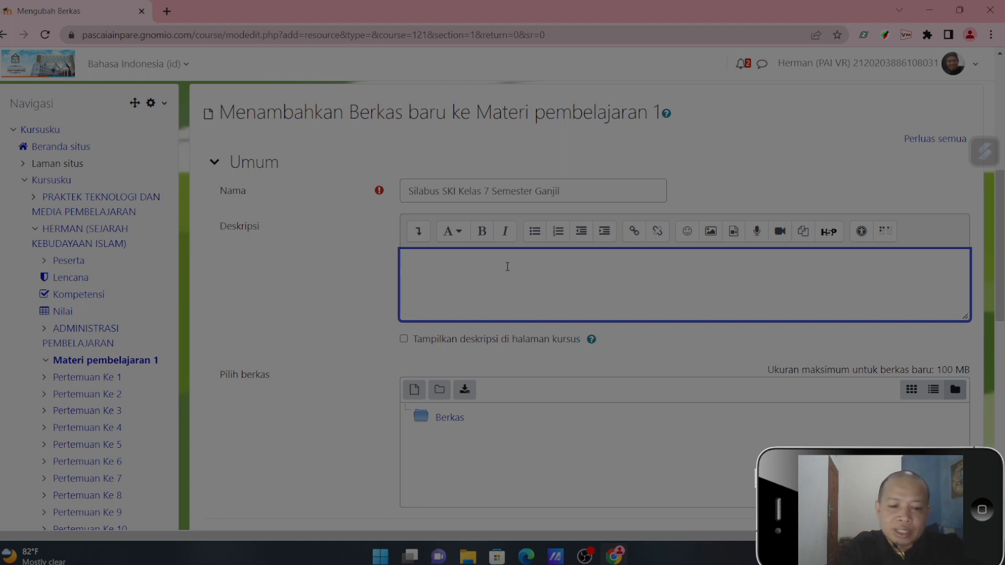
pyautogui.write('Downlo')
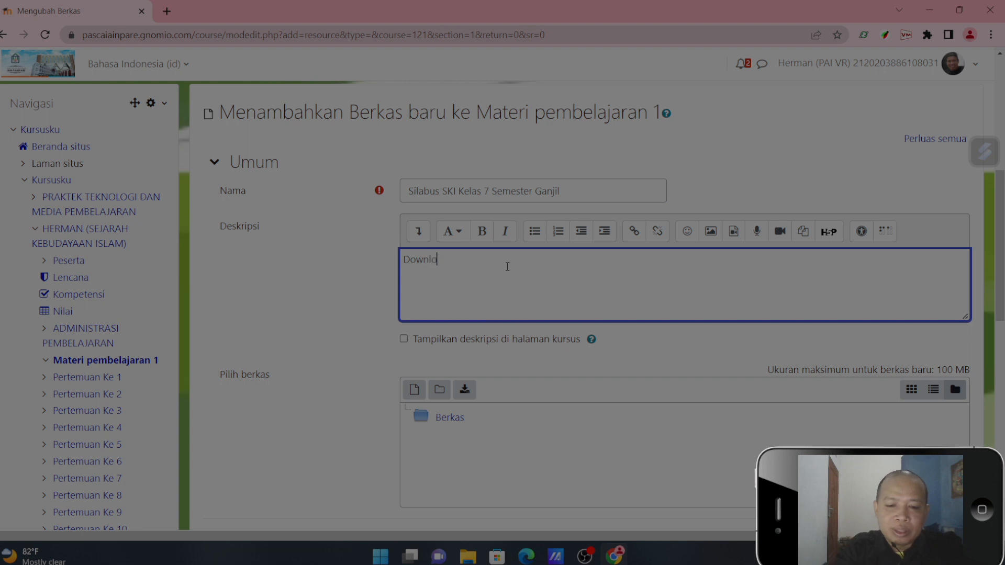
pyautogui.write('ad dan')
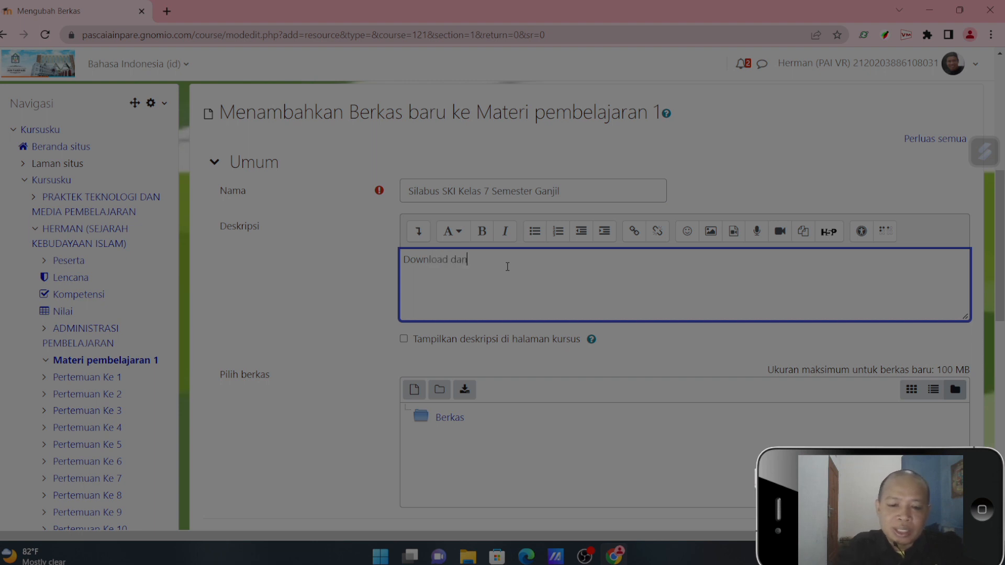
pyautogui.write(' cetak silabus in')
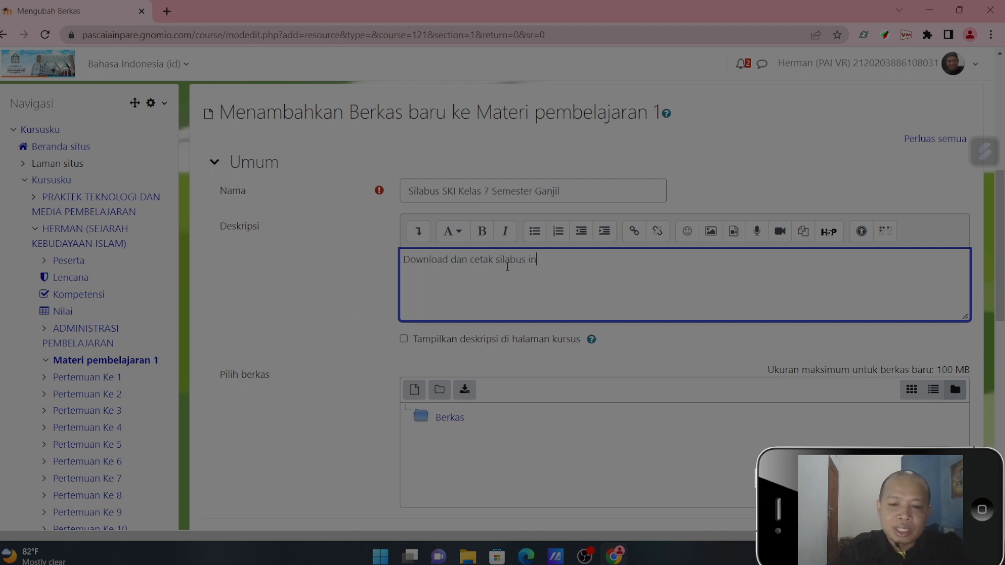
pyautogui.write('i sebagai')
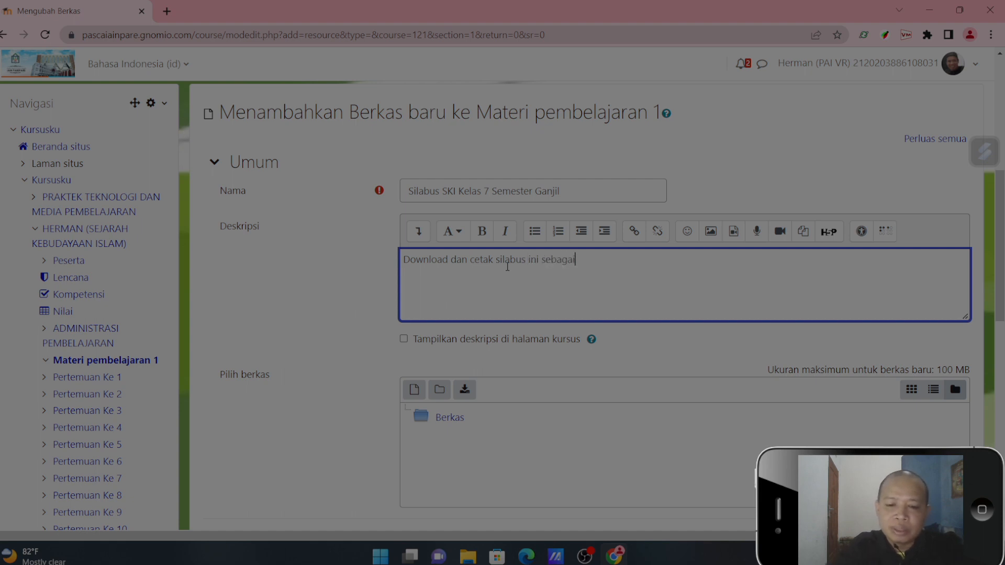
pyautogui.write(' acuan ')
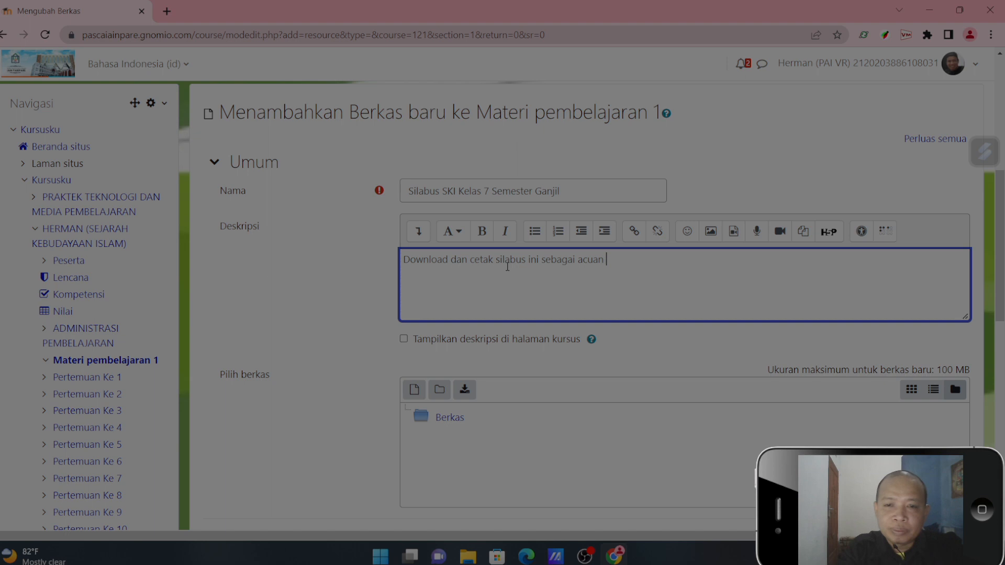
pyautogui.write('dalam pe')
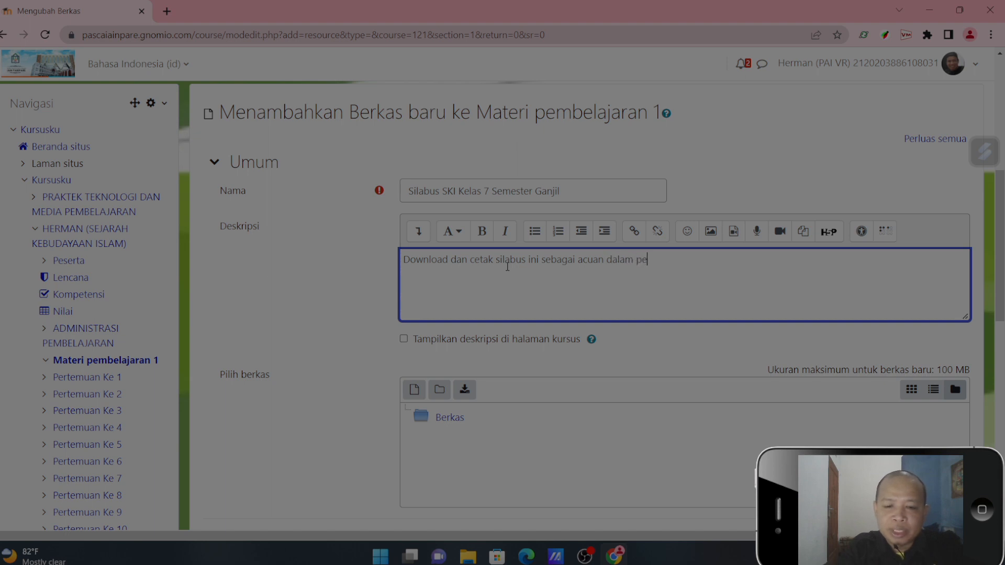
pyautogui.press('BackSpace')
pyautogui.write('roses ')
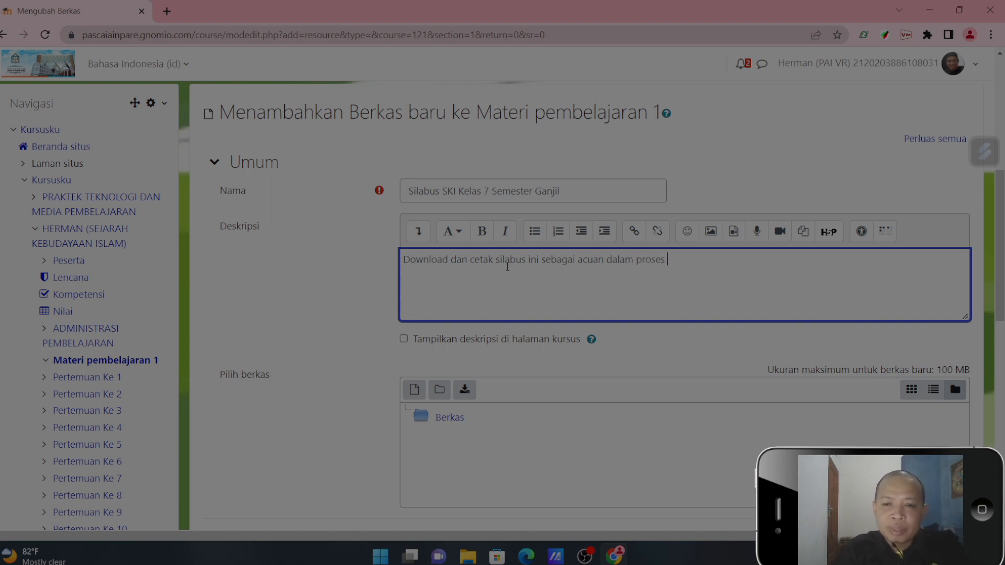
pyautogui.write('pembelaja')
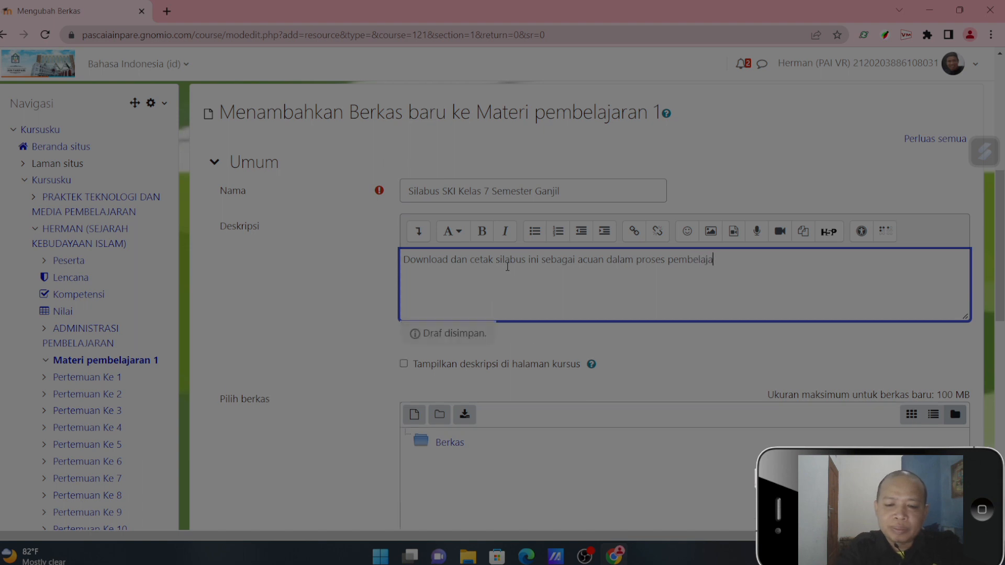
pyautogui.write('ran')
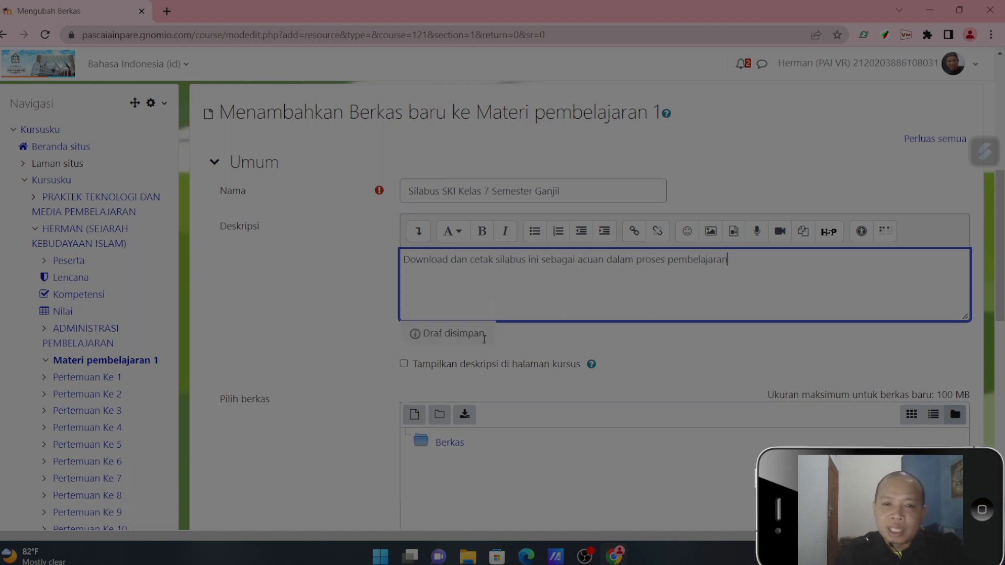
pyautogui.click(404, 364)
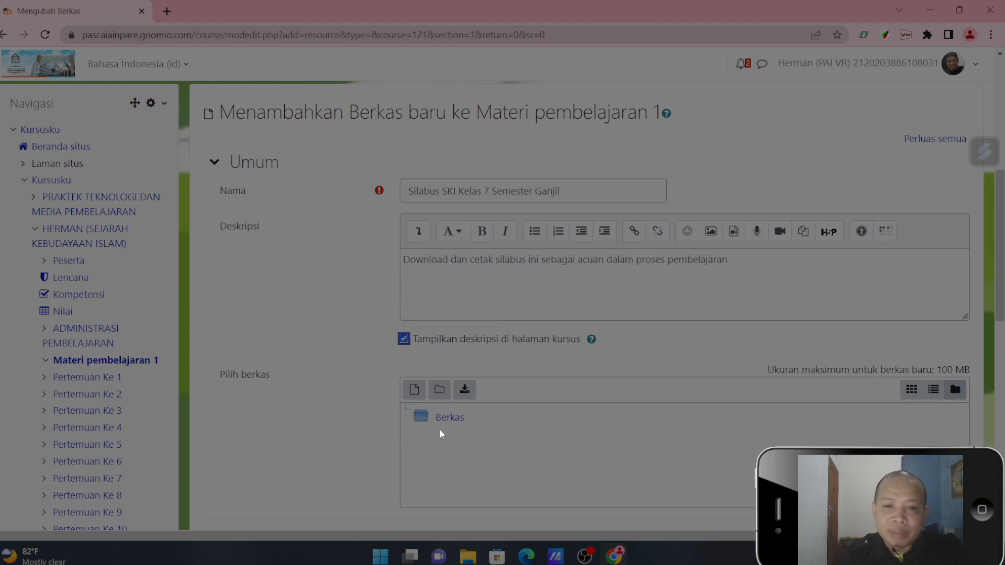
# - Upload "centralpendidikan.com Silabus SKI Kelas 7 SEM 1 (2) (1).doc" from Downloads as the resource's file, and save it, returning to the course
pyautogui.click(417, 401)
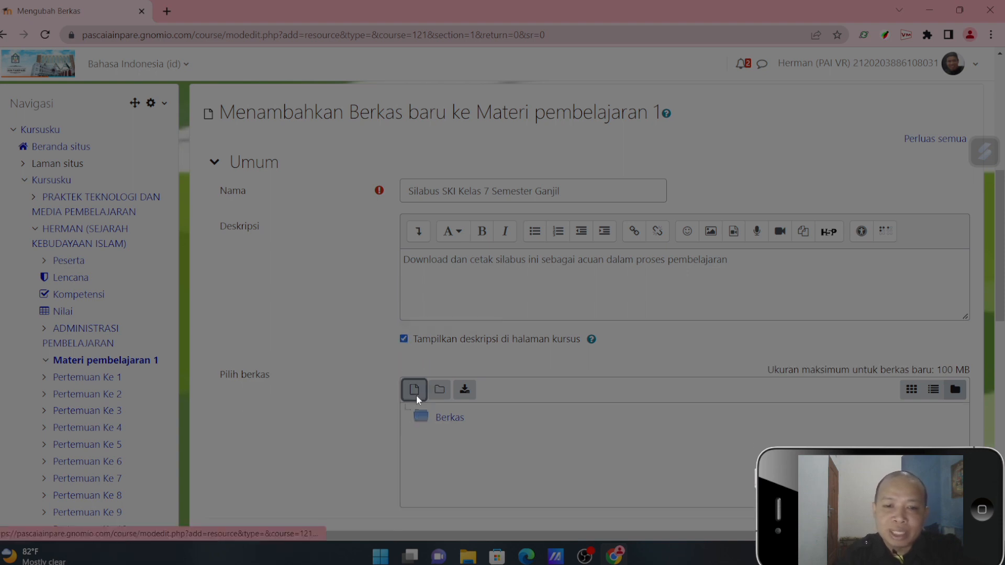
pyautogui.click(417, 256)
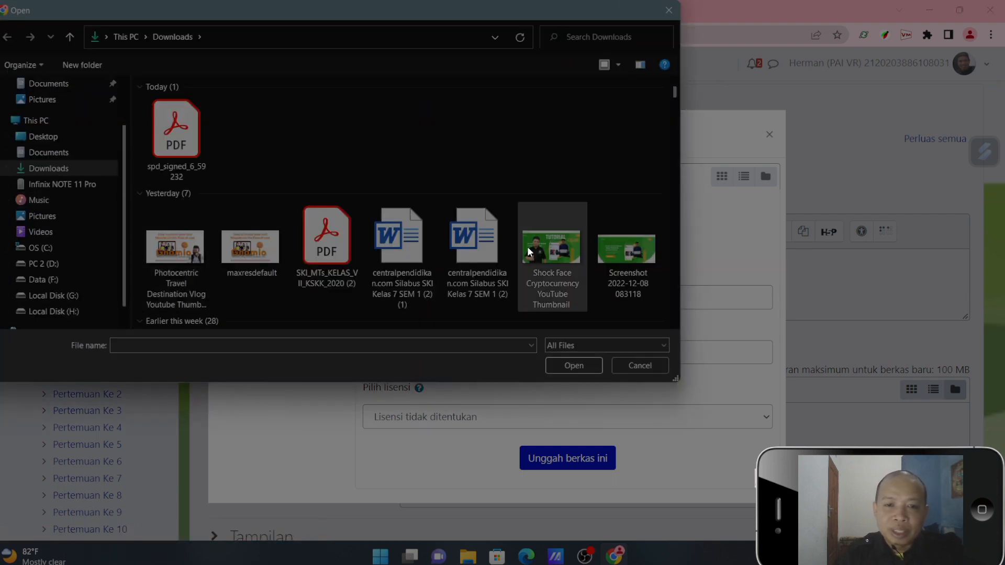
pyautogui.doubleClick(415, 265)
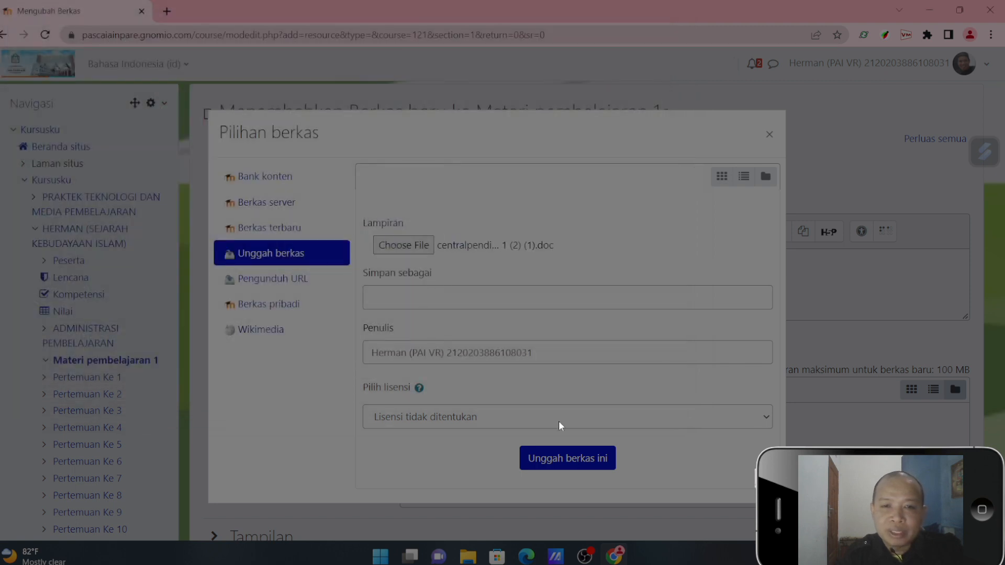
pyautogui.click(570, 458)
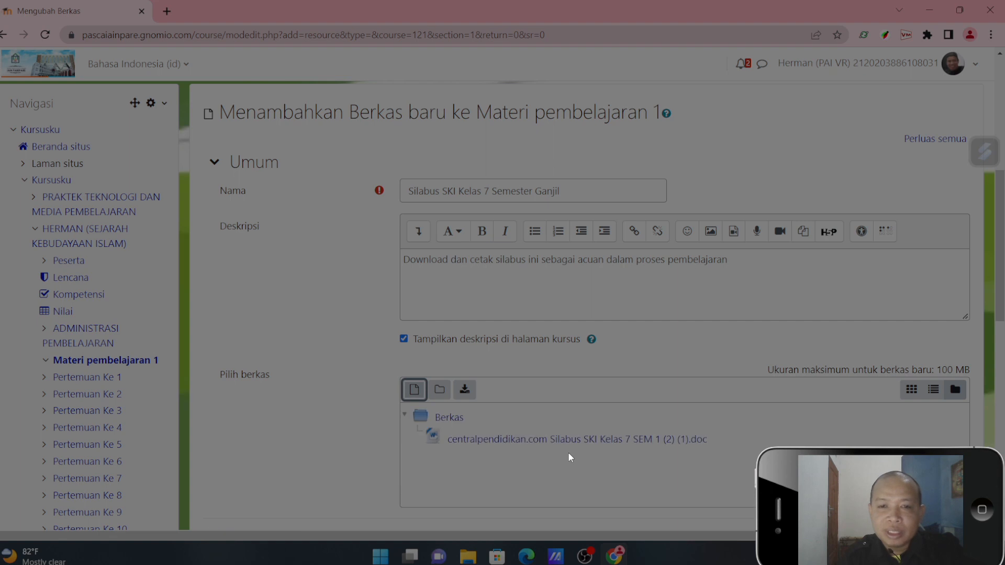
pyautogui.scroll(-5, 677, 388)
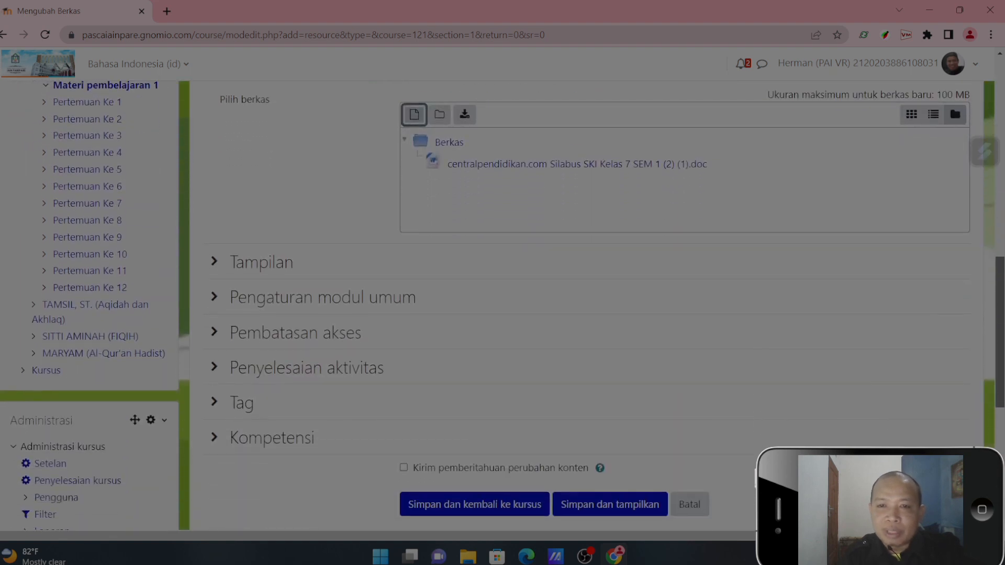
pyautogui.click(481, 516)
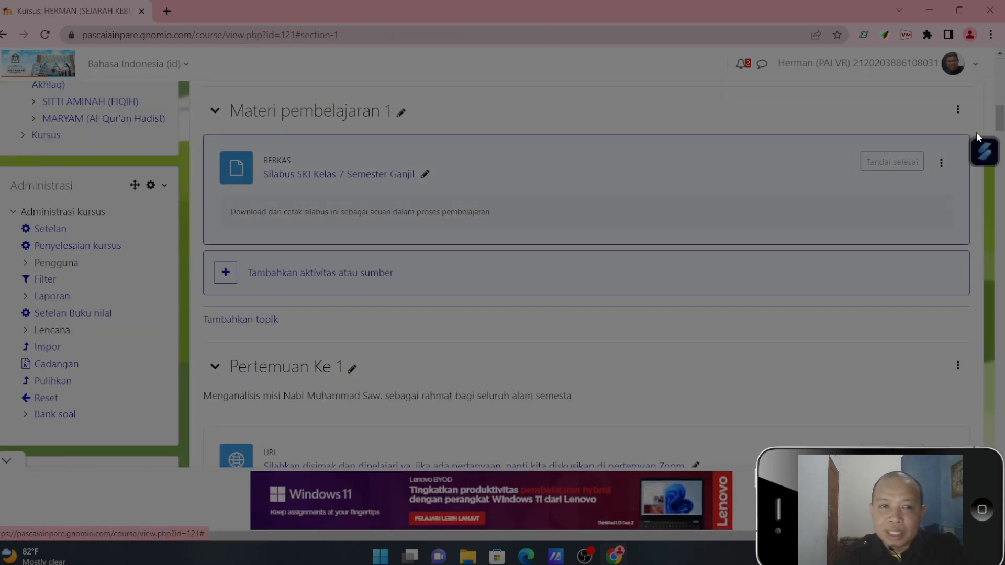
# - Open the Silabus SKI Kelas 7 Semester Ganjil resource to check that its file downloads
pyautogui.moveTo(1002, 123)
pyautogui.mouseDown()
pyautogui.moveTo(1003, 137)
pyautogui.moveTo(1003, 121)
pyautogui.mouseUp()
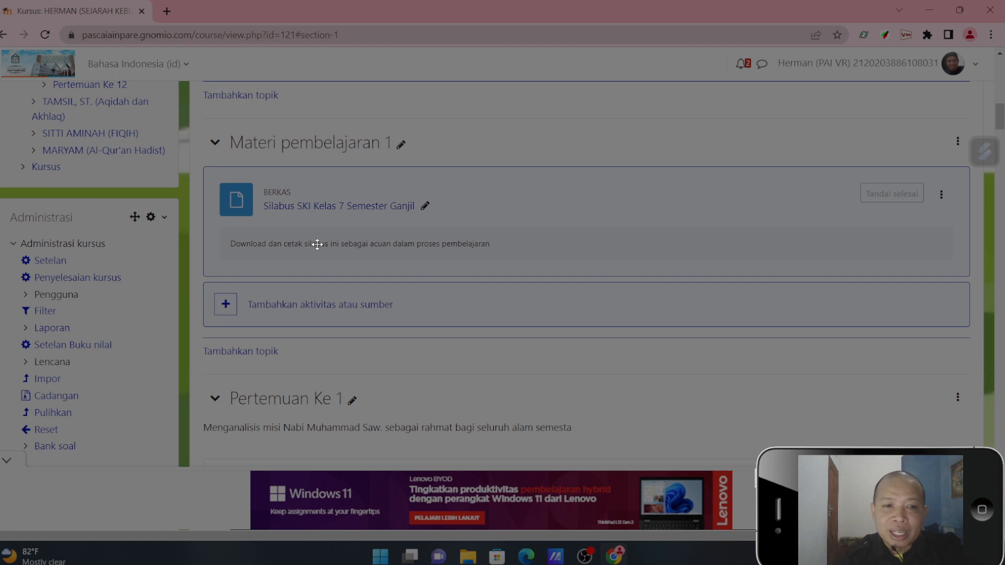
pyautogui.click(333, 210)
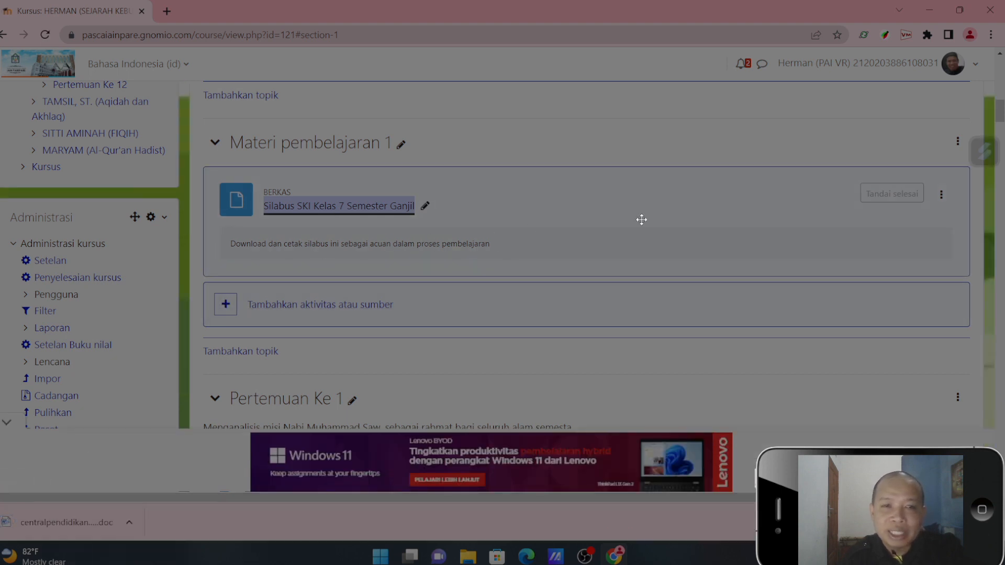
# - Open the form for adding a new Buku (book) resource to the Materi pembelajaran 1 topic
pyautogui.scroll(-1, 224, 271)
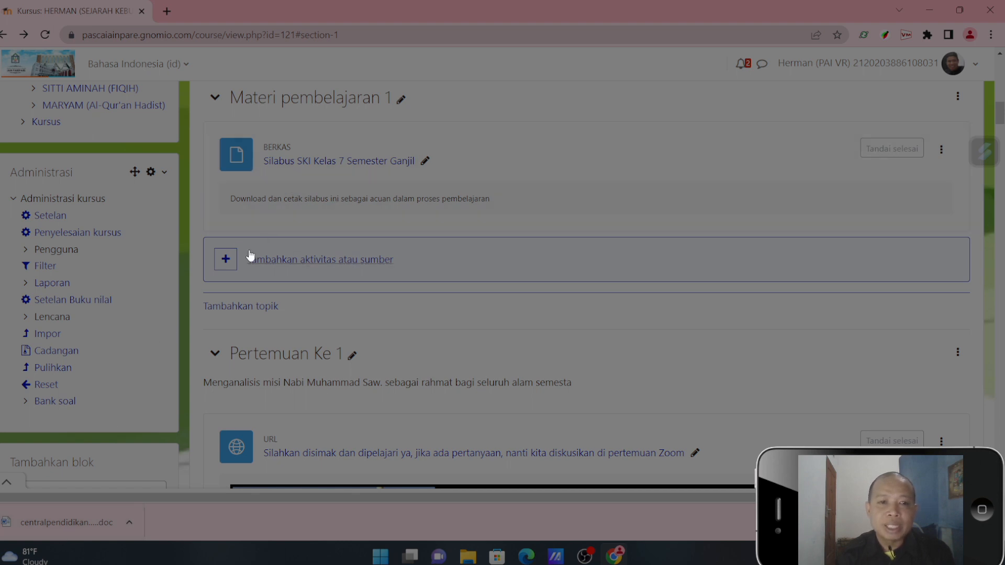
pyautogui.click(229, 261)
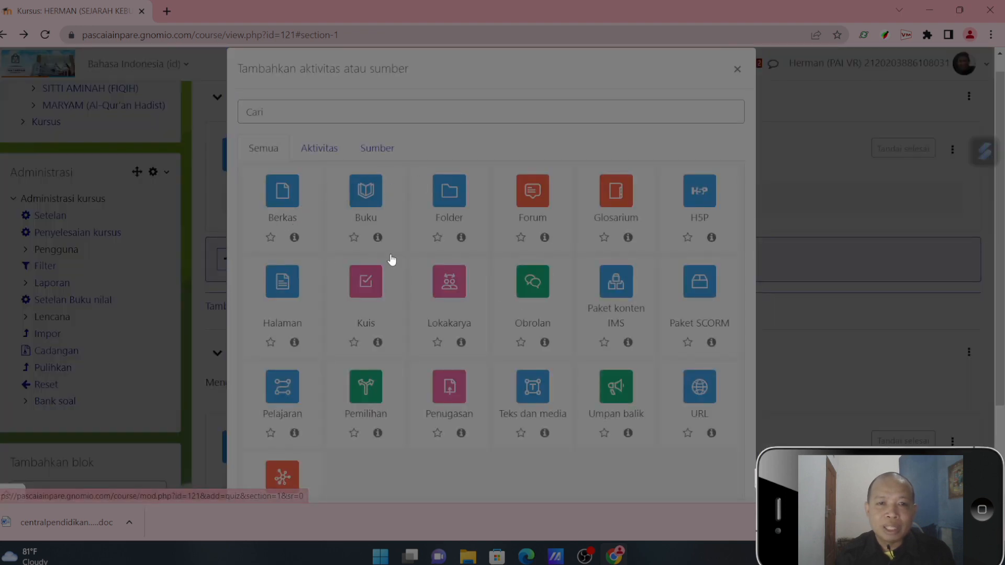
pyautogui.click(369, 208)
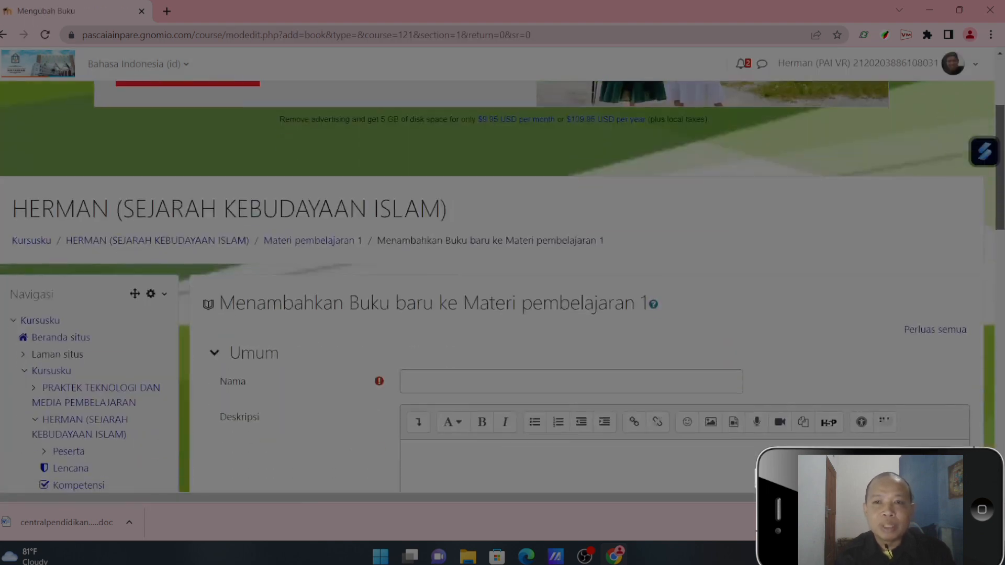
# - Name the new book resource "Buku elektronik SKI Kelas 7"
pyautogui.scroll(-3, 556, 293)
pyautogui.click(557, 205)
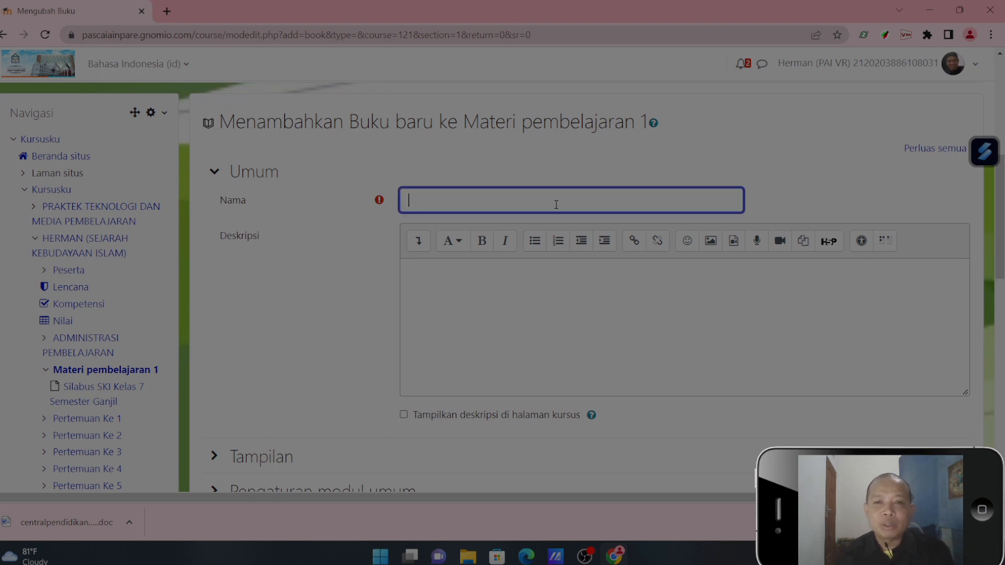
pyautogui.write('Buku')
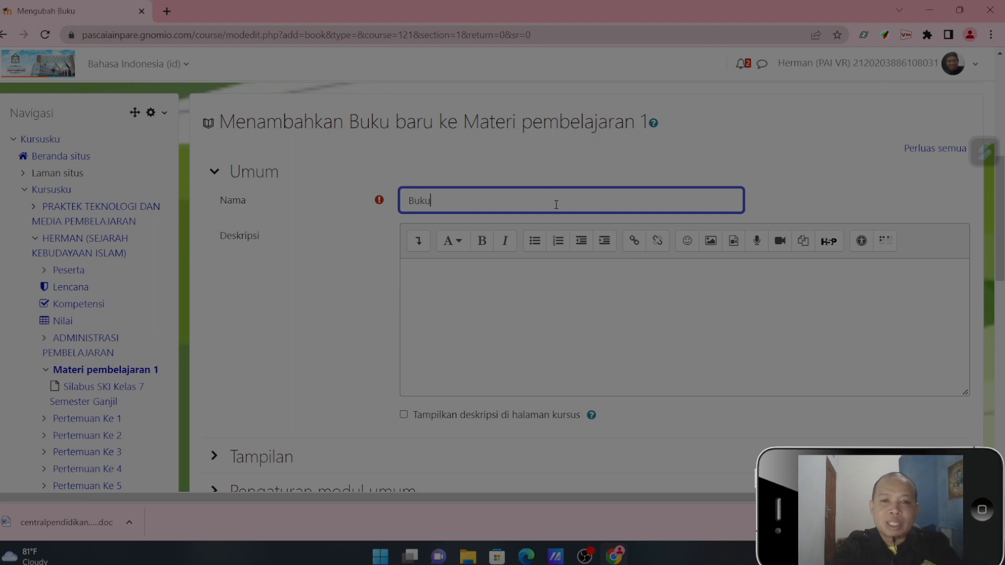
pyautogui.write(' elek')
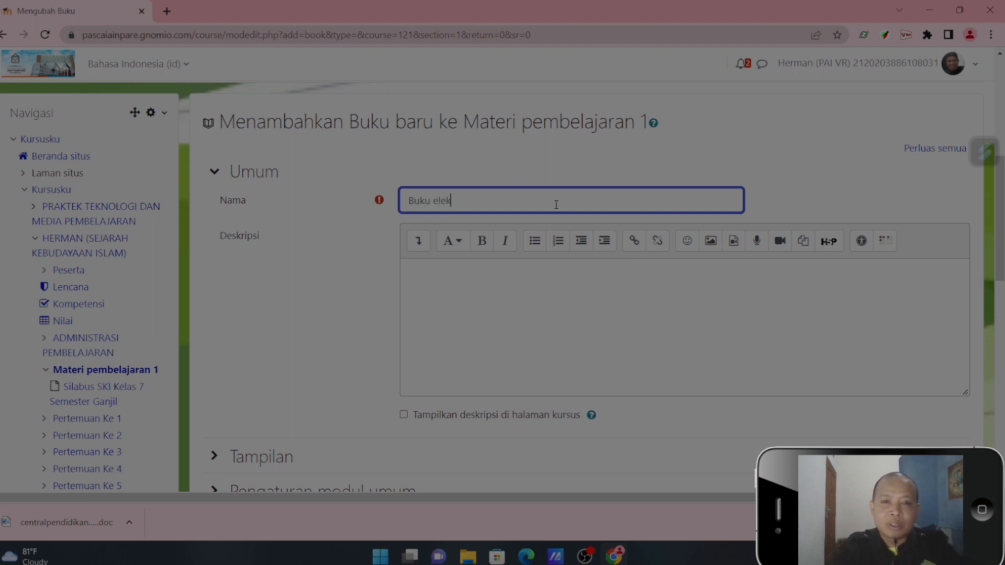
pyautogui.write('tronik SKI Kel')
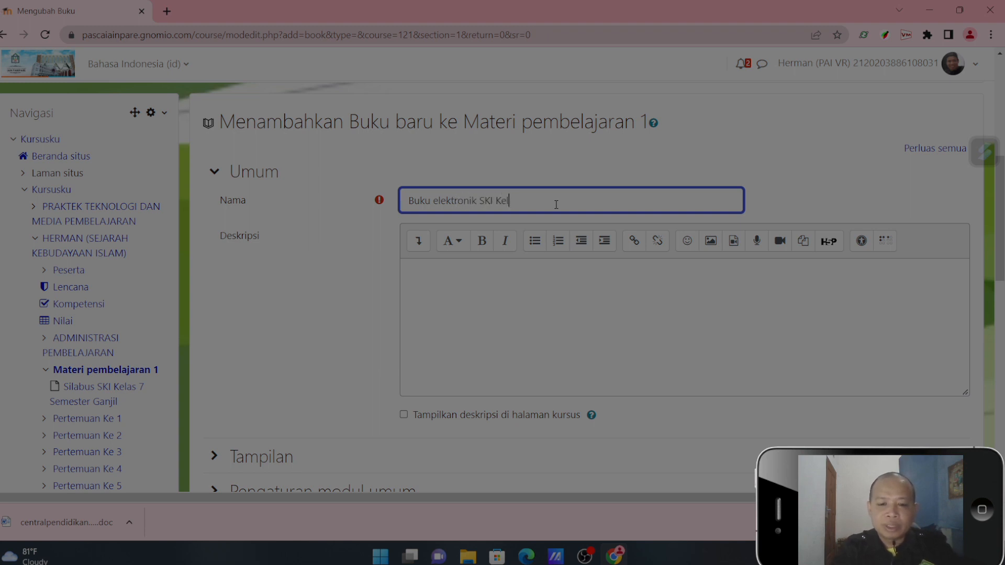
pyautogui.write('as 7')
# - Enter the book's description as "Bacalah baik-baik buku ini kemudian dipelajari sabagai bahan sebelum memulai pembelajaran :"
pyautogui.click(538, 276)
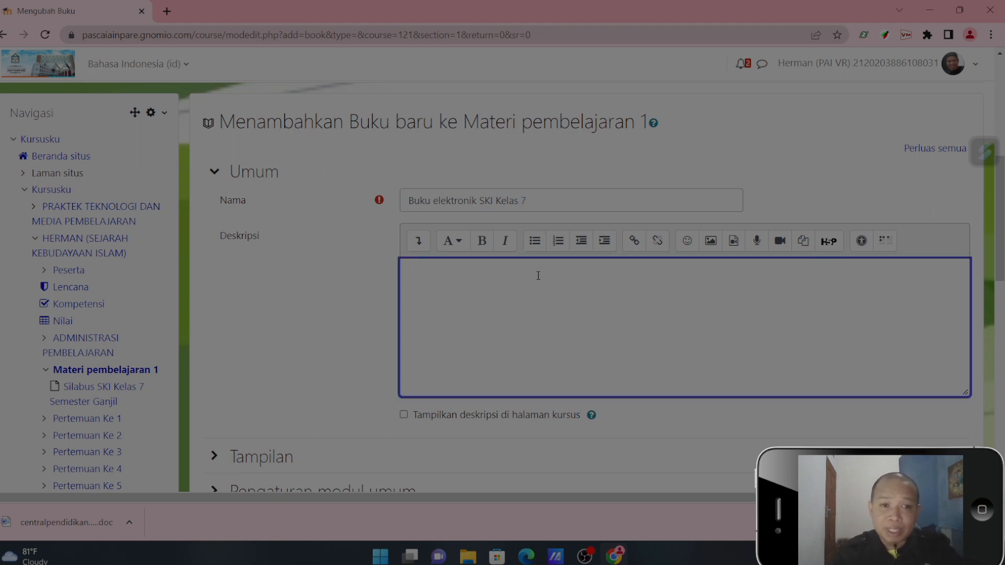
pyautogui.write('Bacalah ba')
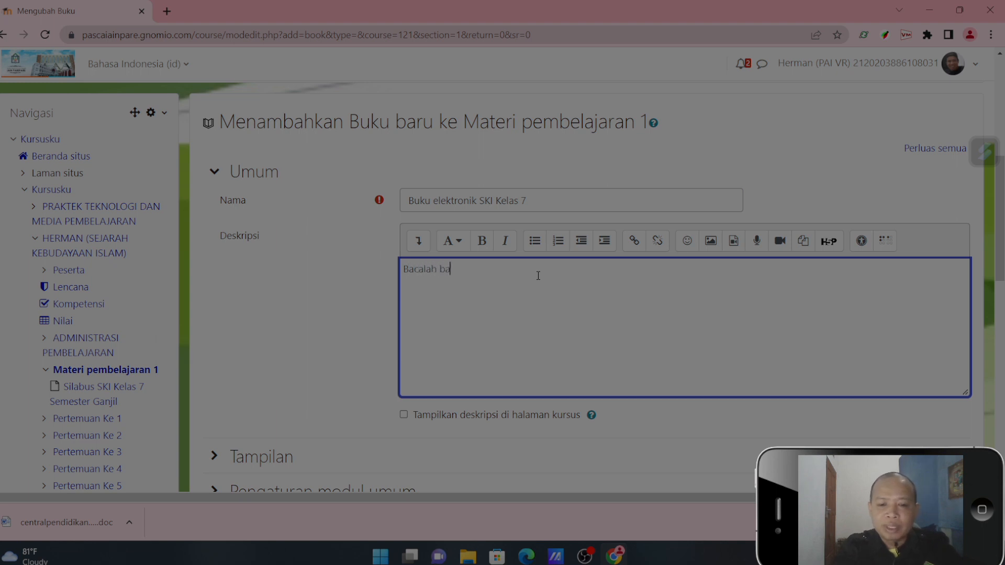
pyautogui.write('ik-baik ')
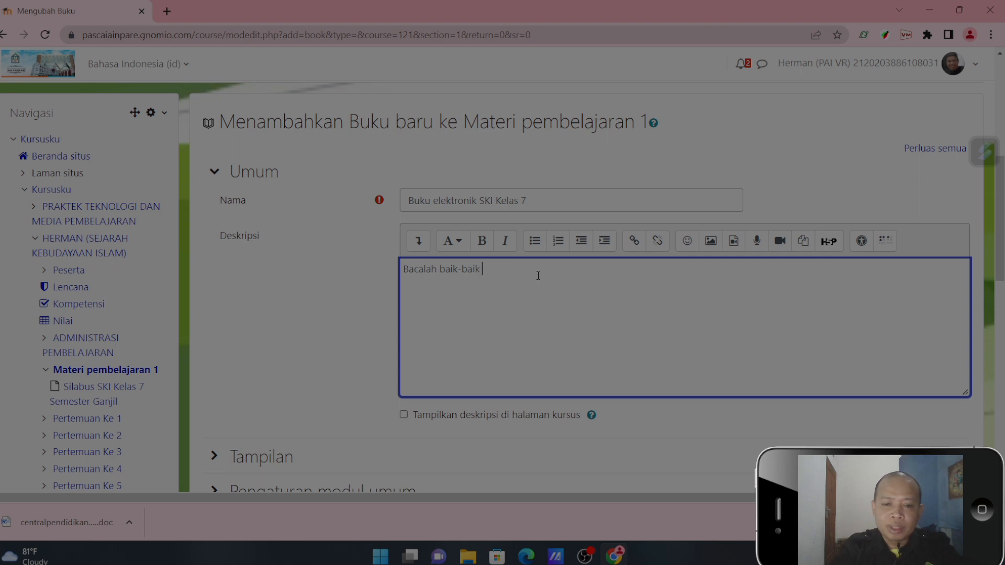
pyautogui.write('buku ini kemu')
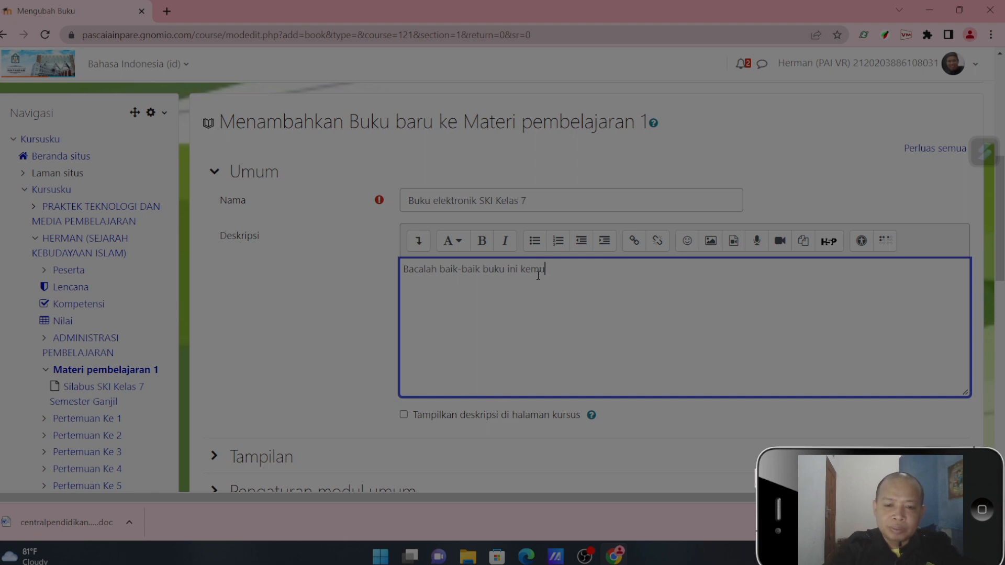
pyautogui.write('dian dip')
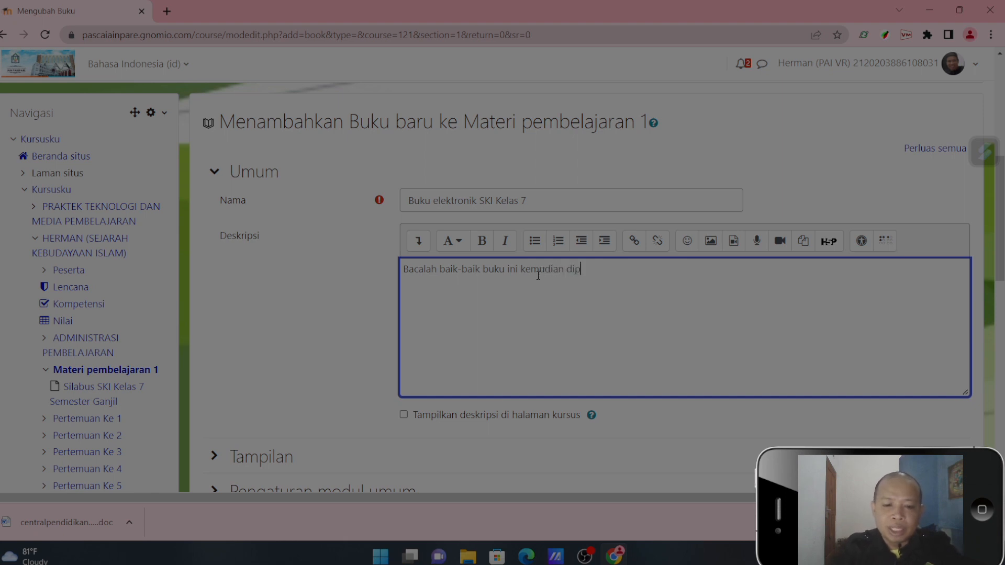
pyautogui.write('elajari sabahgai bahan s')
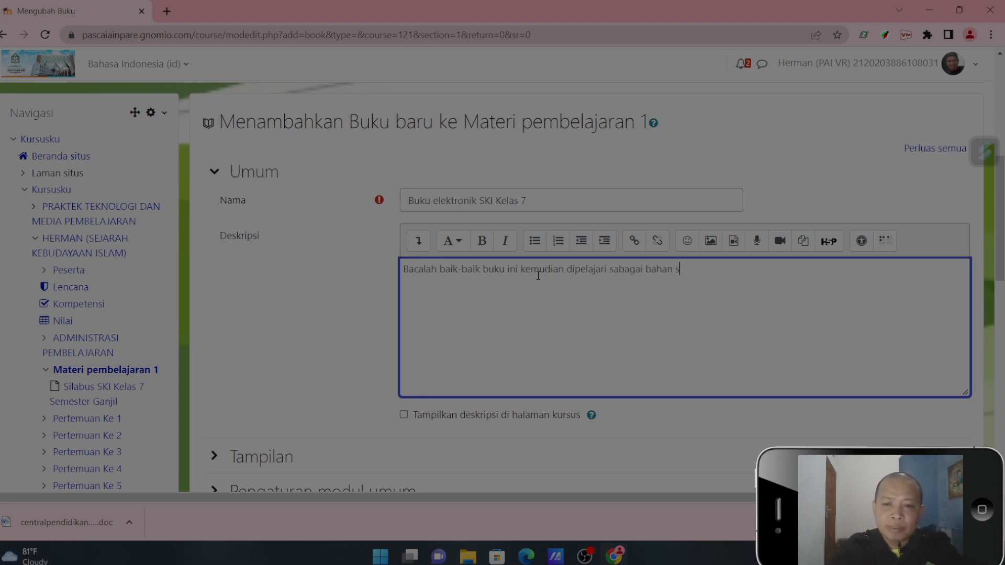
pyautogui.write('ebelum m')
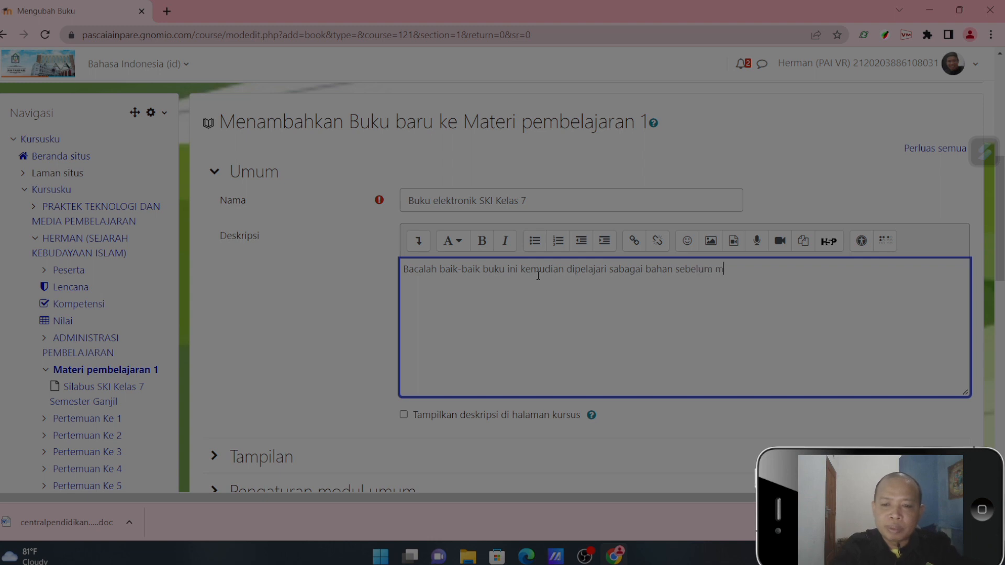
pyautogui.write('emulai p')
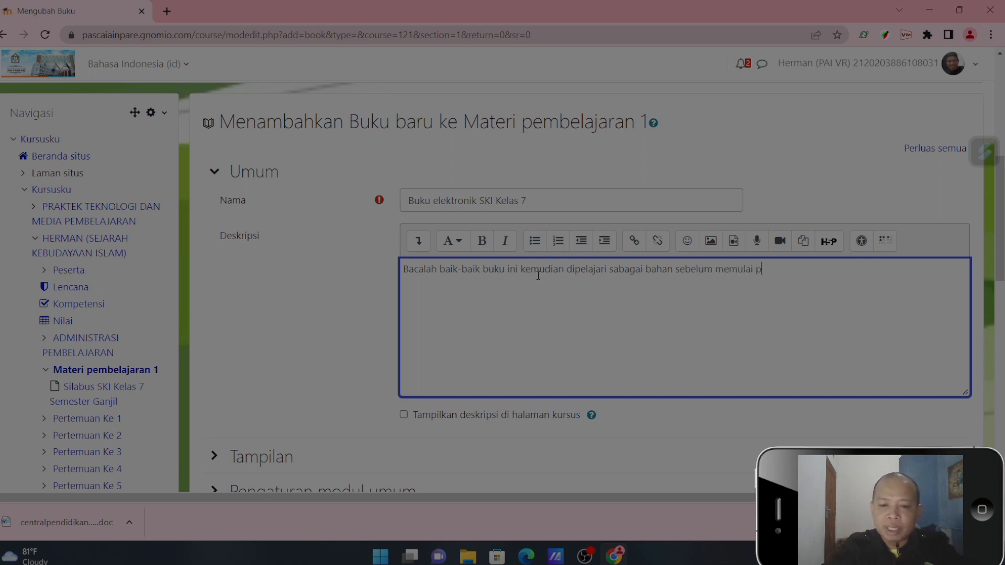
pyautogui.write('embelajaran :')
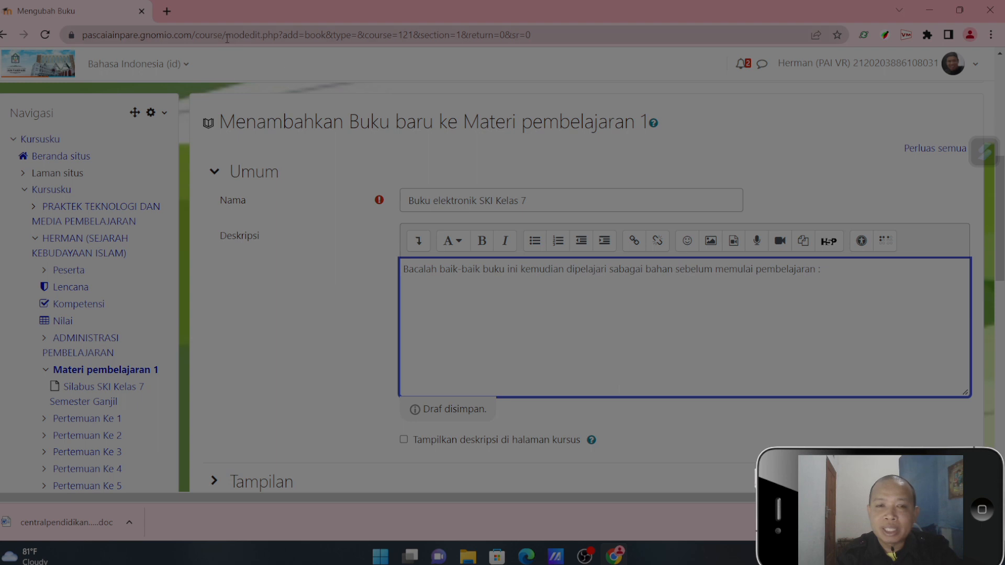
# - Copy the share link of SKI_MTs_KELAS_VII_KSKK_2020.pdf from Google Drive and append it to the book's description in Moodle
pyautogui.click(167, 11)
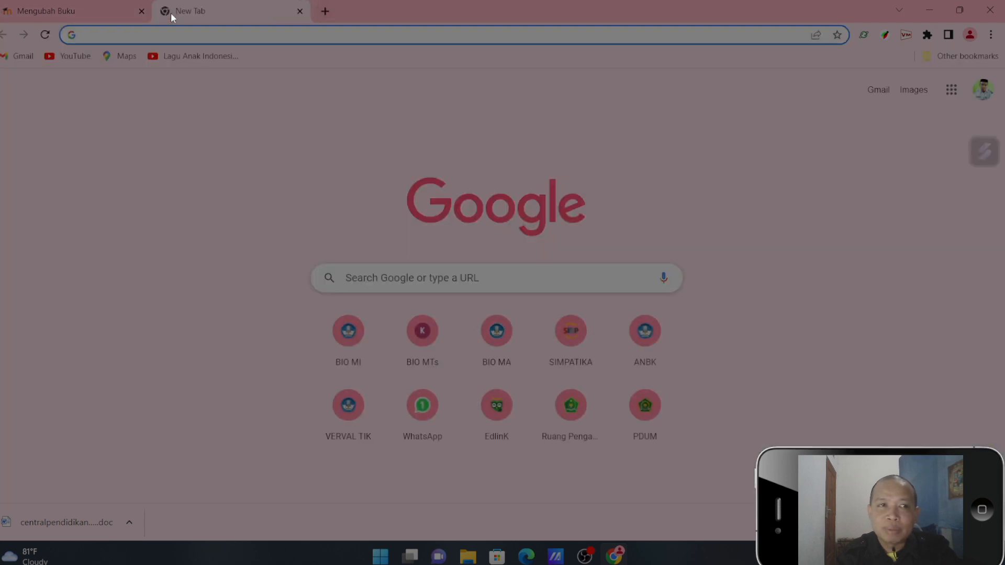
pyautogui.write('dr')
pyautogui.press('Return')
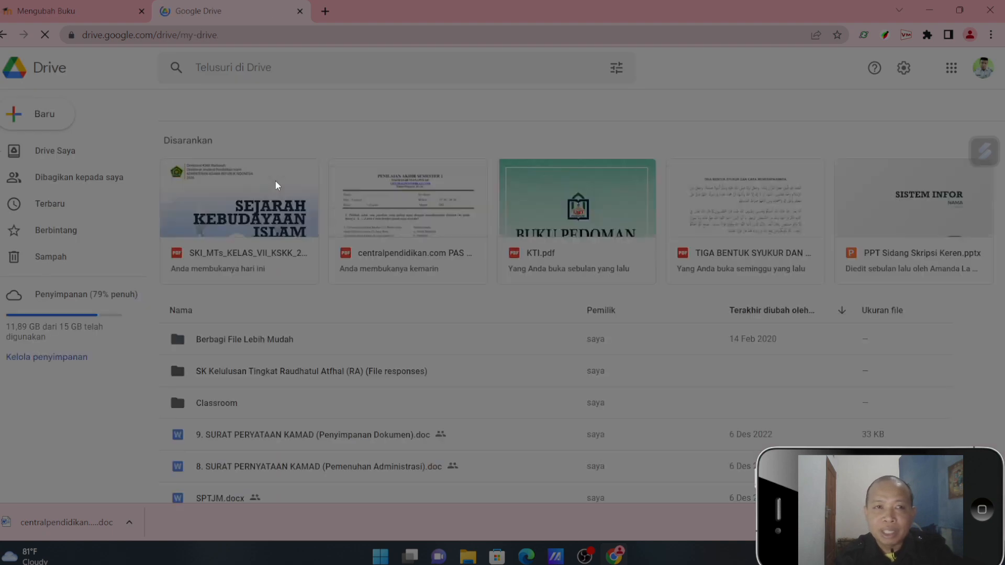
pyautogui.rightClick(232, 259)
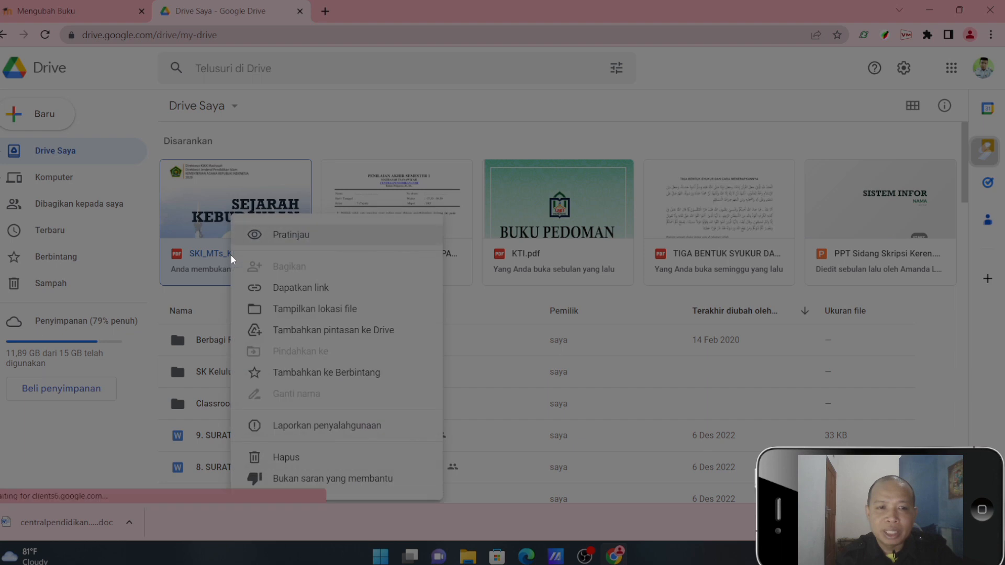
pyautogui.click(287, 289)
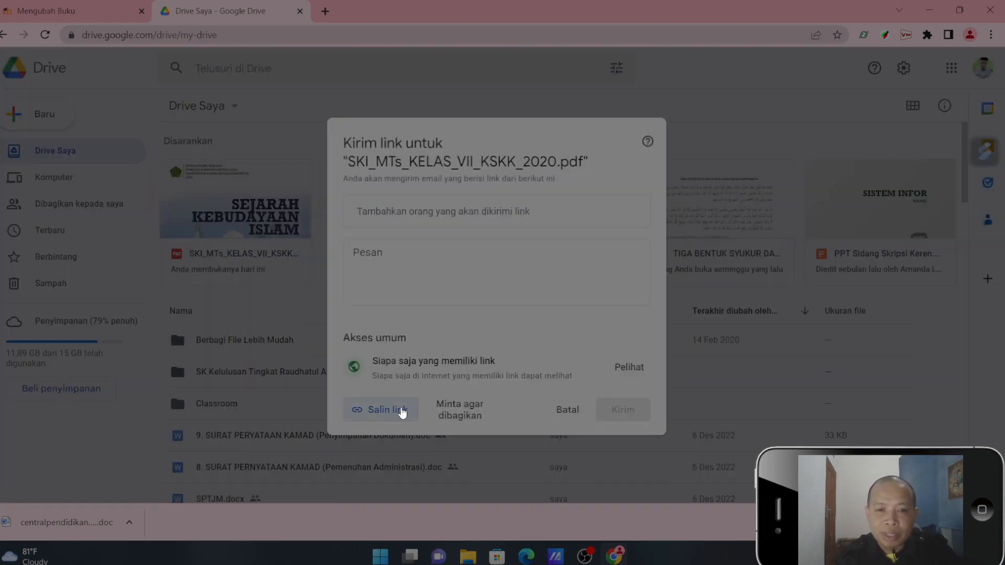
pyautogui.click(401, 410)
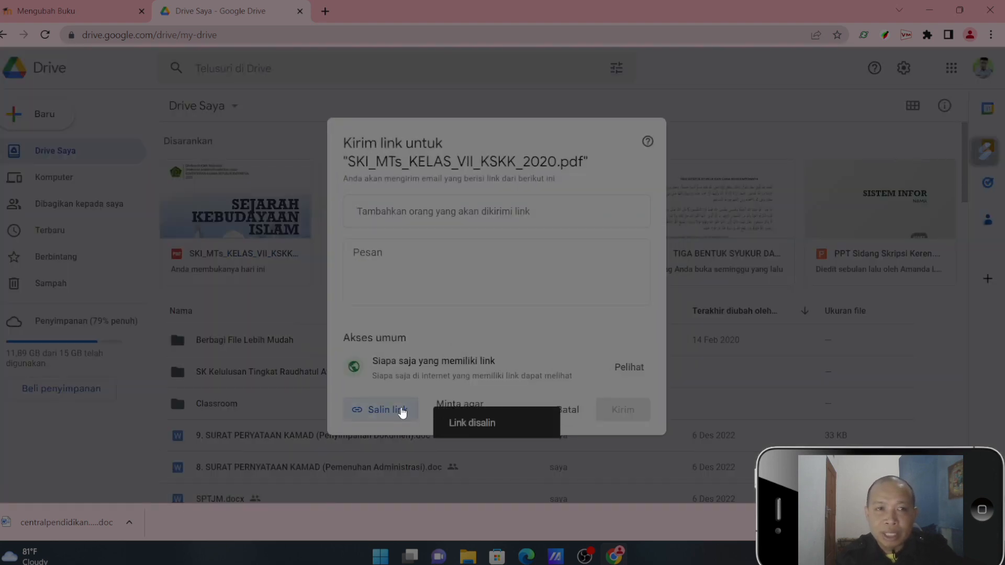
pyautogui.click(300, 11)
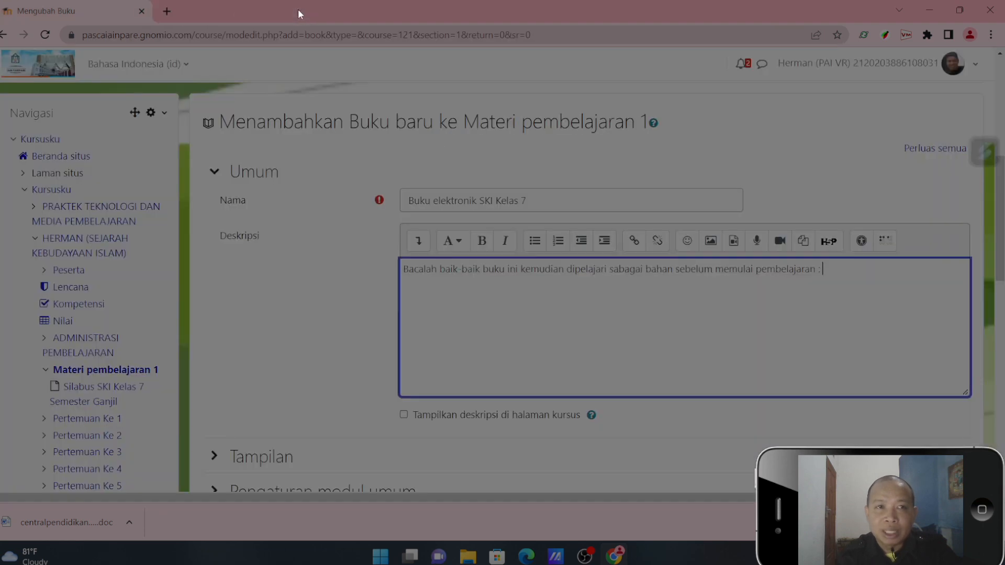
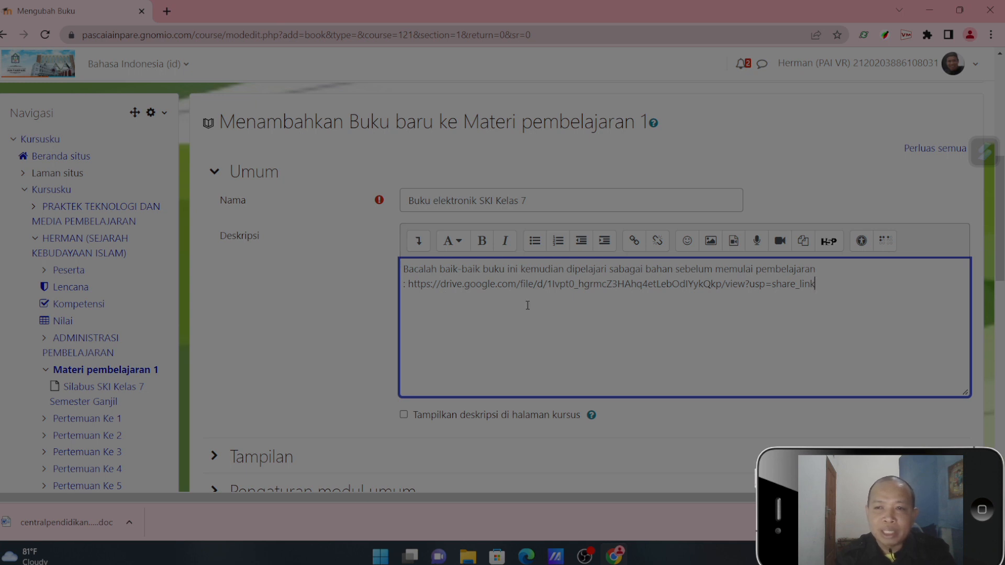
# - Set the description to show on the course page and save the book, returning to the course
pyautogui.click(405, 412)
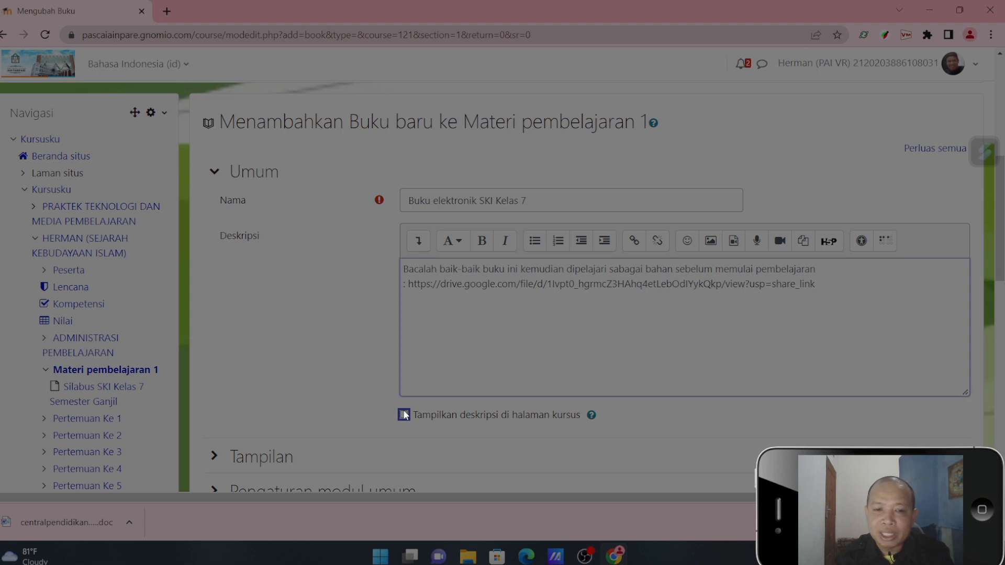
pyautogui.scroll(-6, 576, 314)
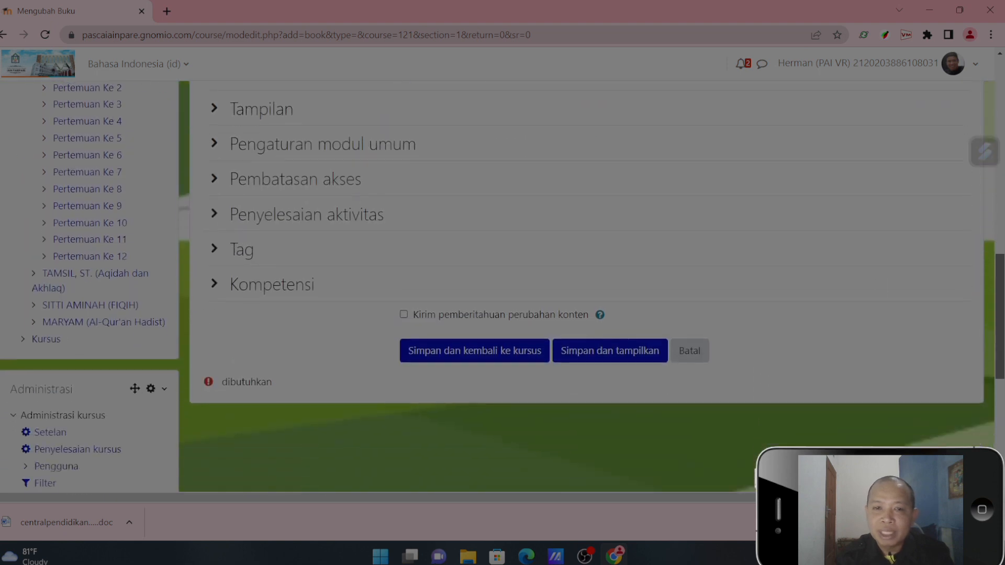
pyautogui.click(502, 325)
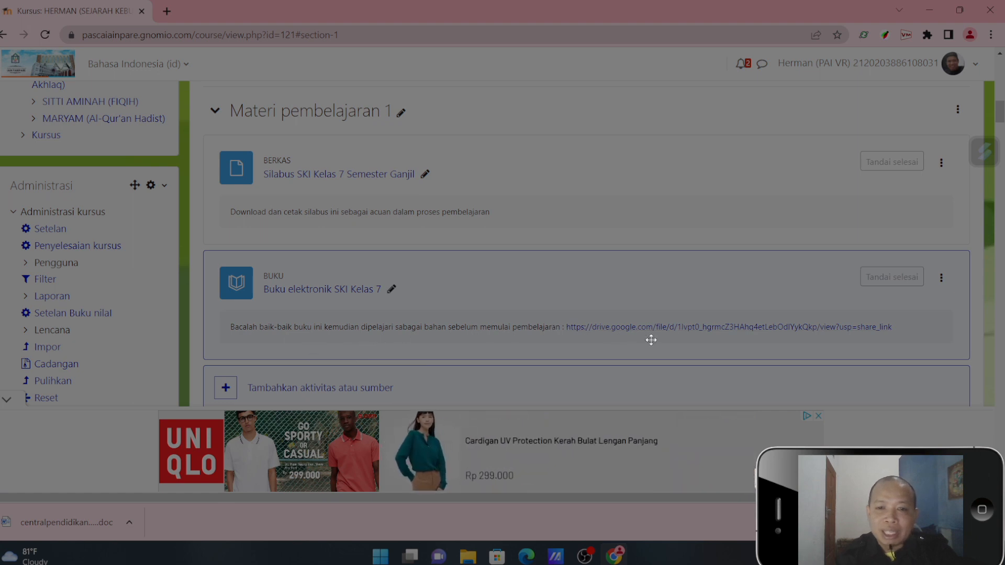
# - Check that the Drive link in the Buku elektronik SKI Kelas 7 description opens the PDF, and return to the course
pyautogui.click(689, 328)
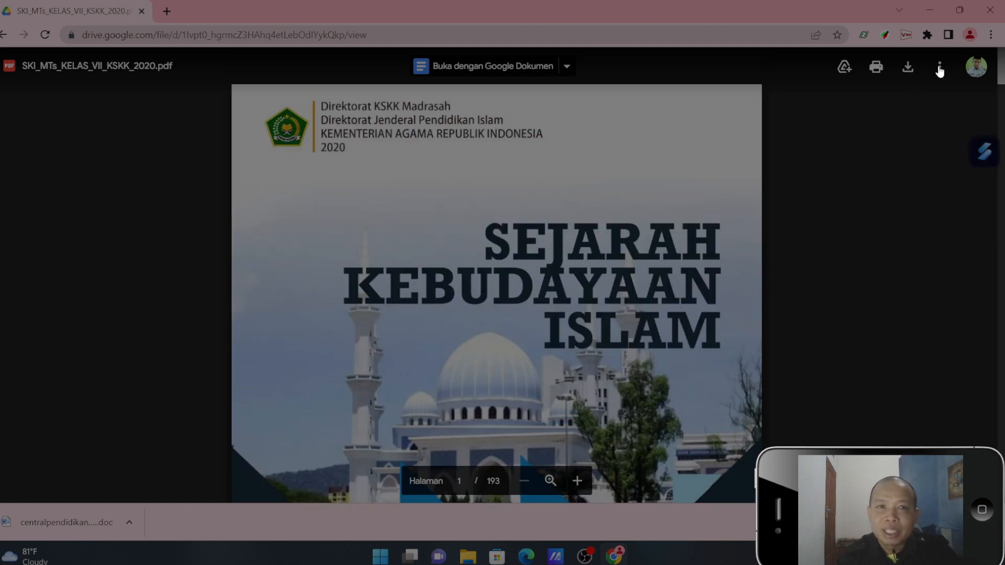
pyautogui.click(3, 34)
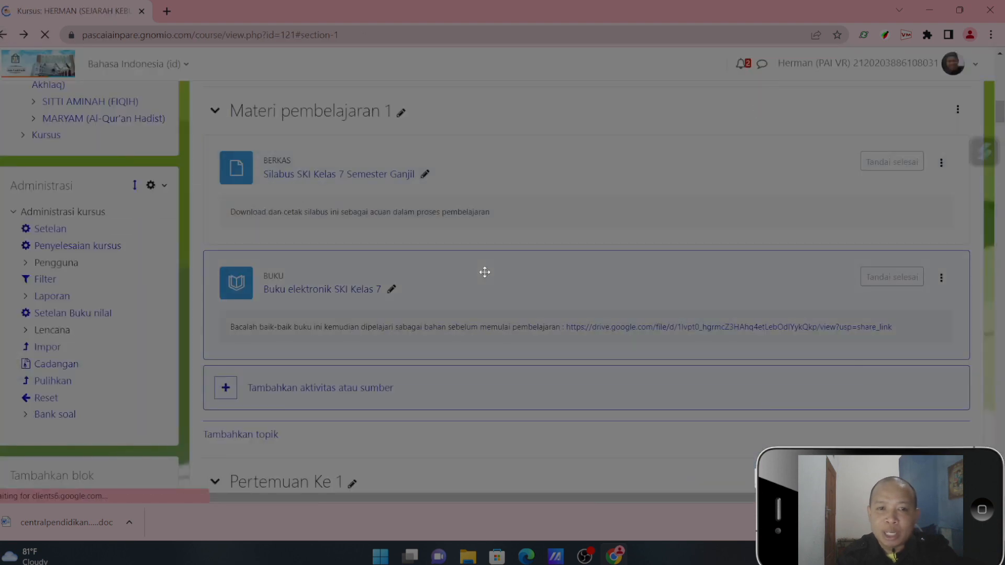
# - Open the form for adding a new URL resource to the Materi pembelajaran 1 topic
pyautogui.scroll(-2, 438, 471)
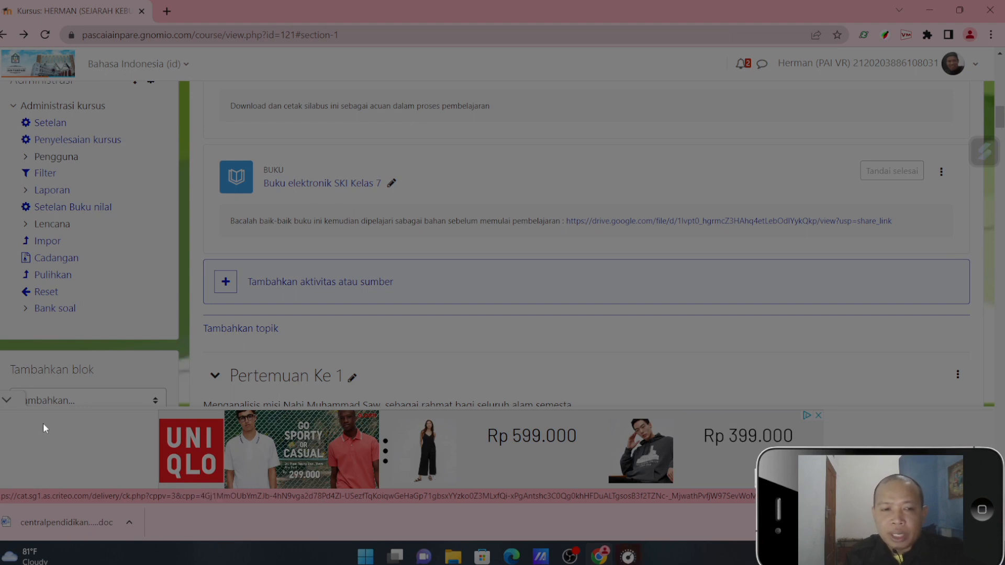
pyautogui.click(7, 402)
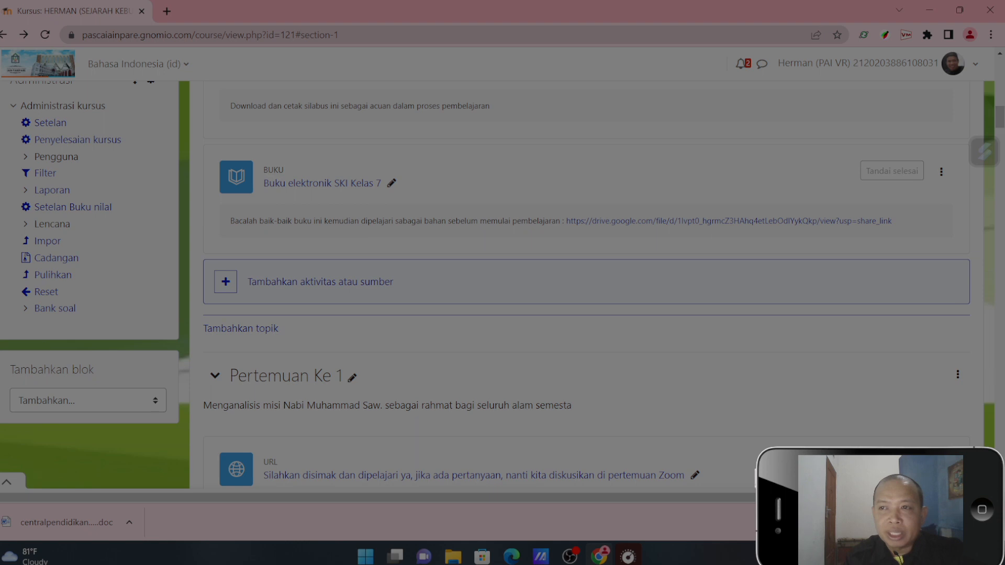
pyautogui.click(1001, 55)
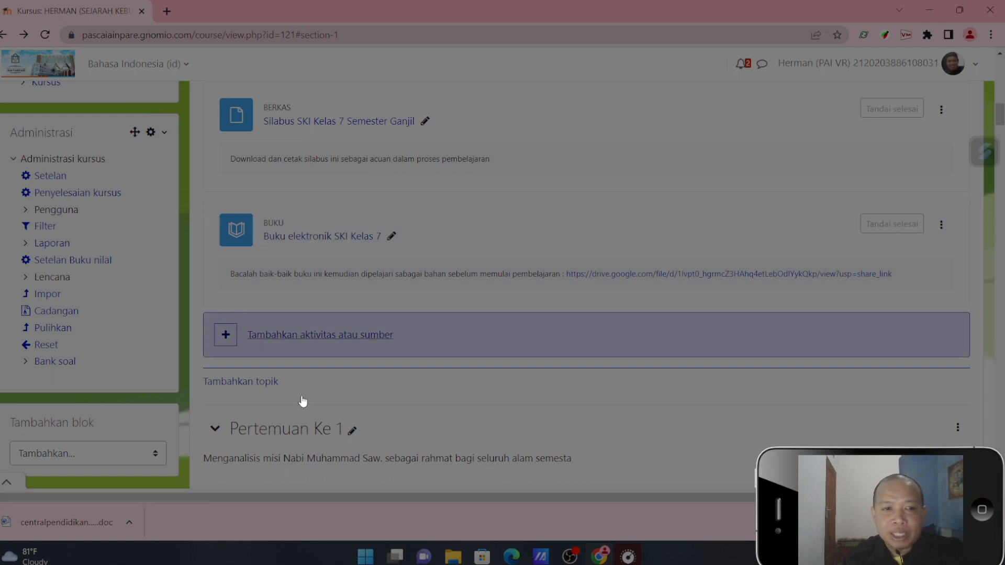
pyautogui.moveTo(1001, 116); pyautogui.dragTo(1001, 129)
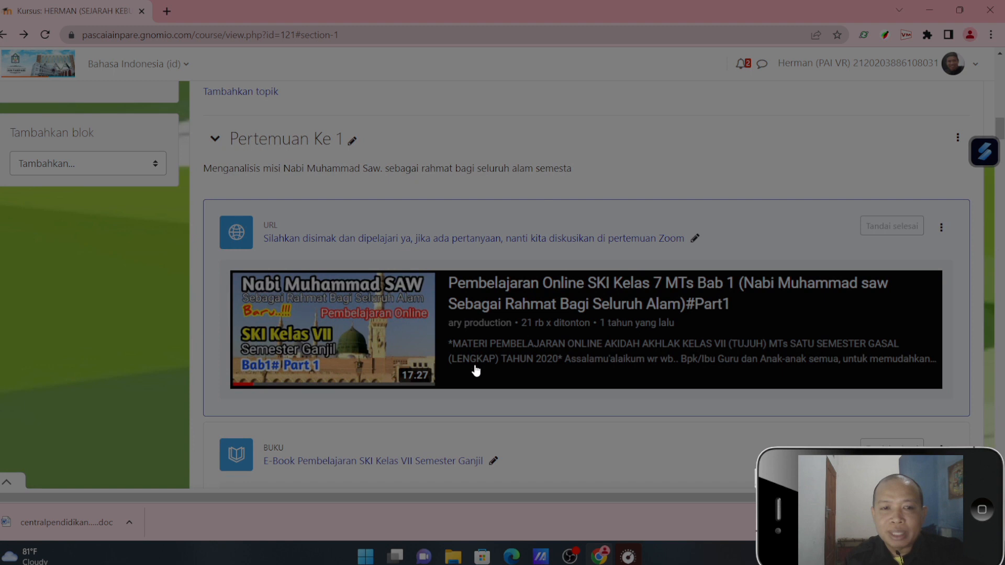
pyautogui.moveTo(1001, 135); pyautogui.dragTo(1003, 119)
pyautogui.click(226, 319)
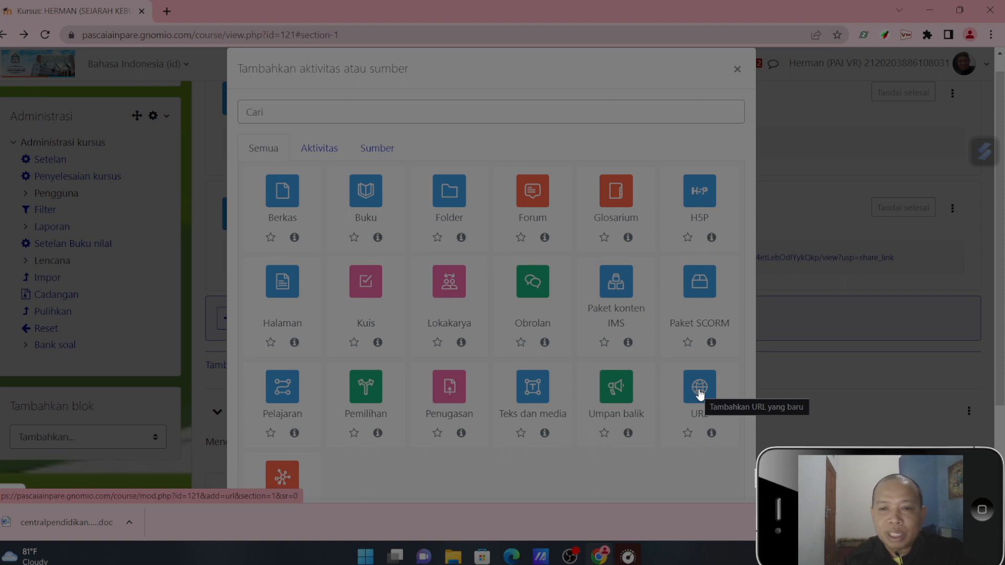
pyautogui.click(700, 394)
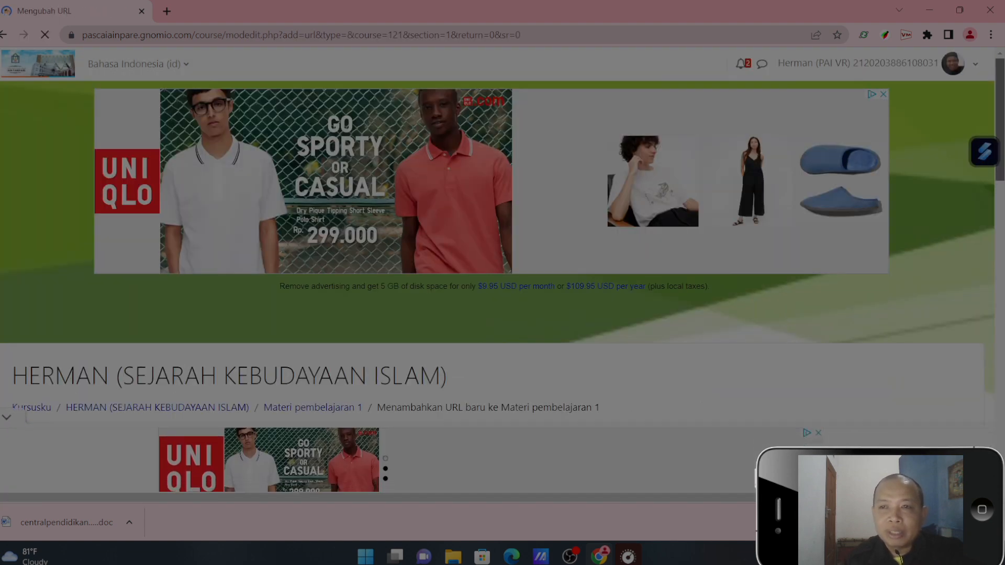
pyautogui.scroll(-6, 498, 244)
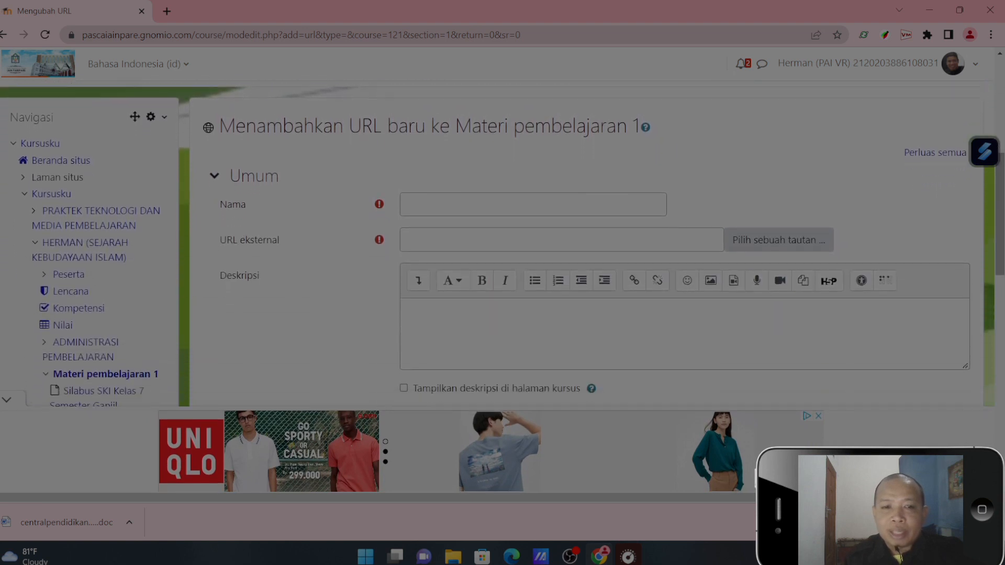
# - Name the new URL resource "Materi Haji dan Umrah"
pyautogui.click(499, 206)
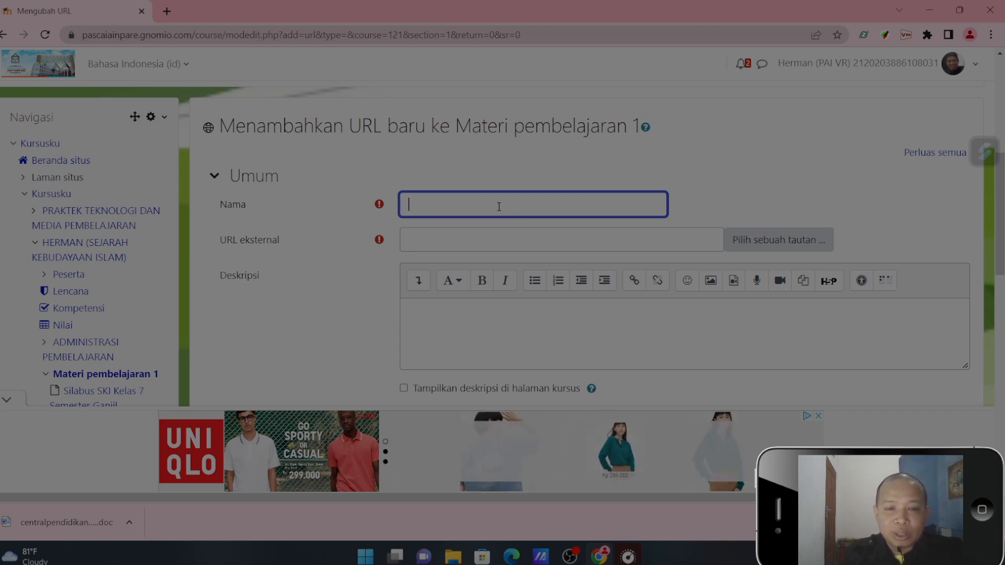
pyautogui.write('ter')
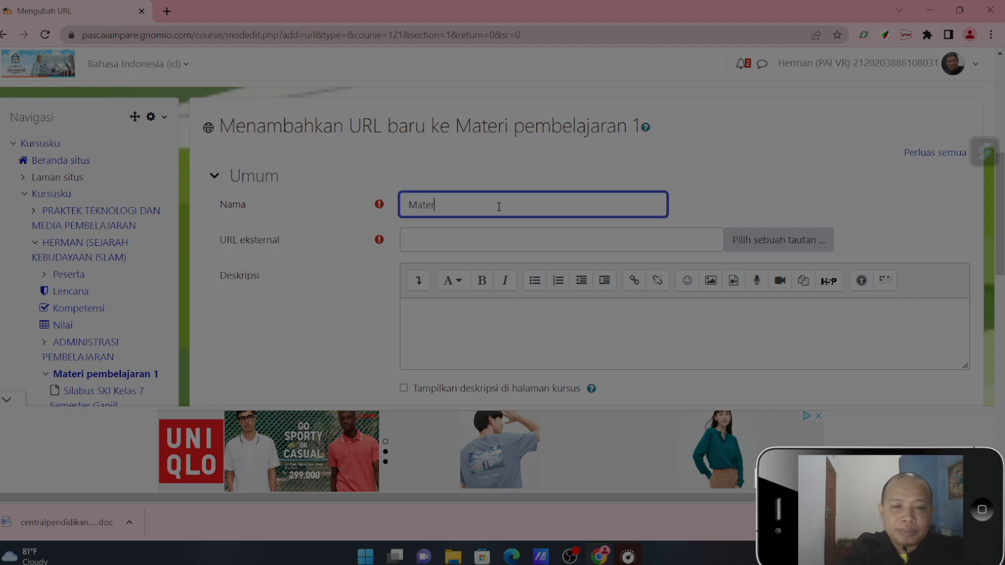
pyautogui.write('i Haji dan Umrah')
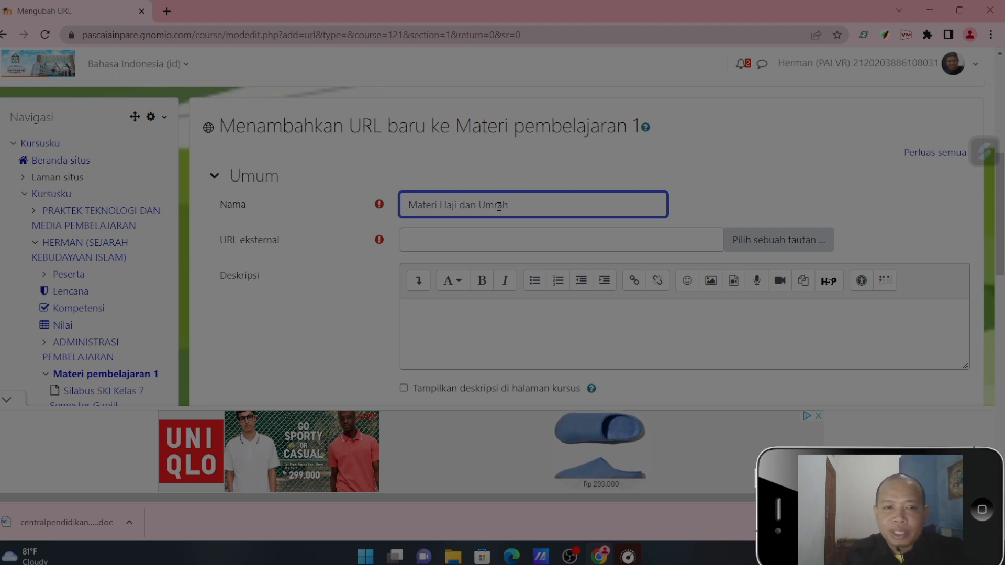
# - Open the "MATERI PAI : IBADAH HAJI" video from the account's own YouTube channel in a new browser tab
pyautogui.click(489, 240)
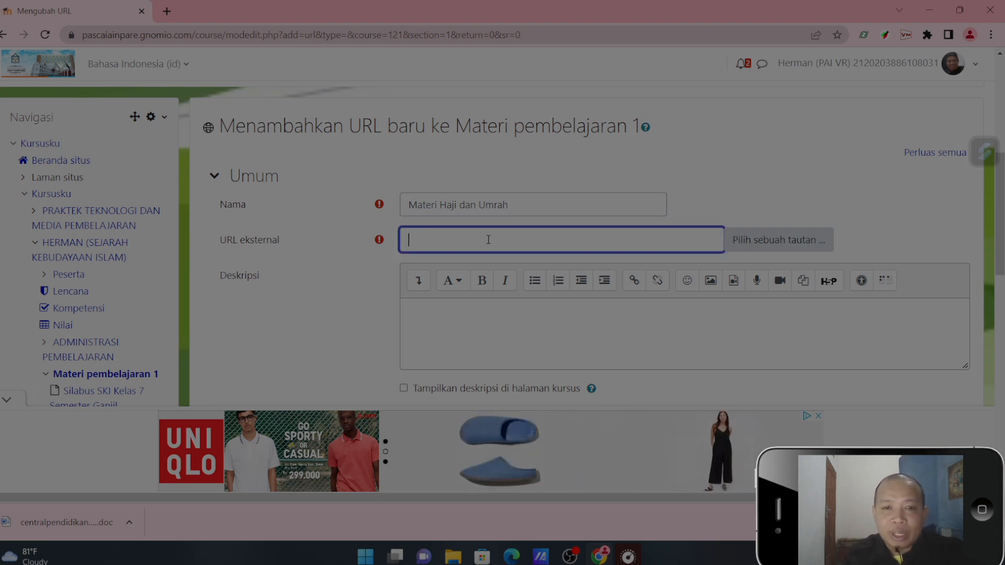
pyautogui.click(168, 11)
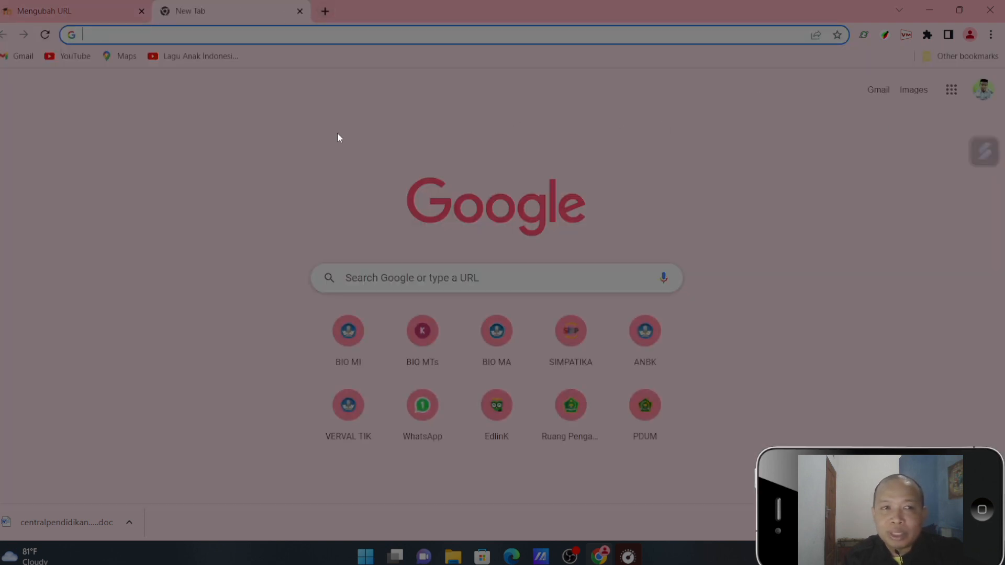
pyautogui.click(74, 56)
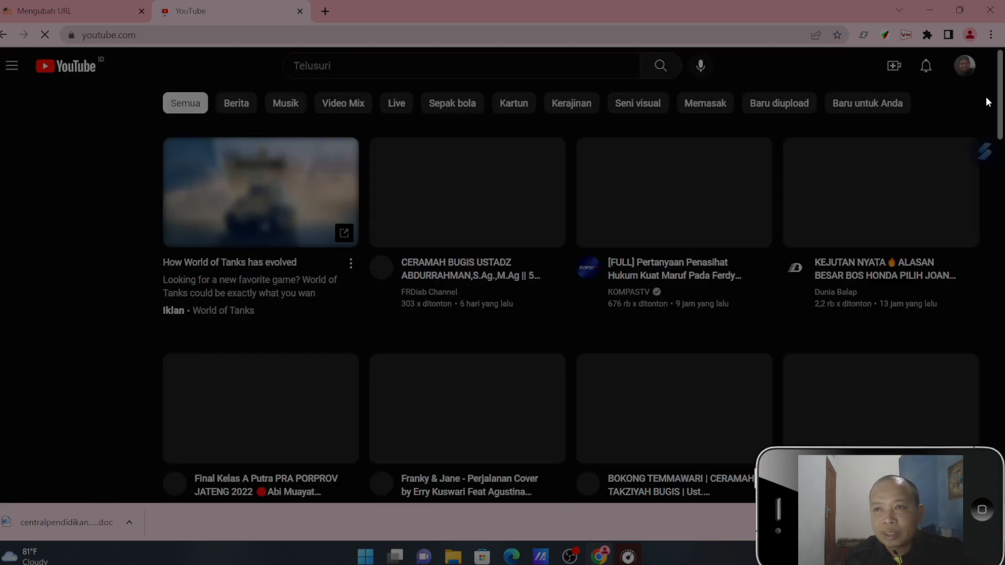
pyautogui.click(968, 69)
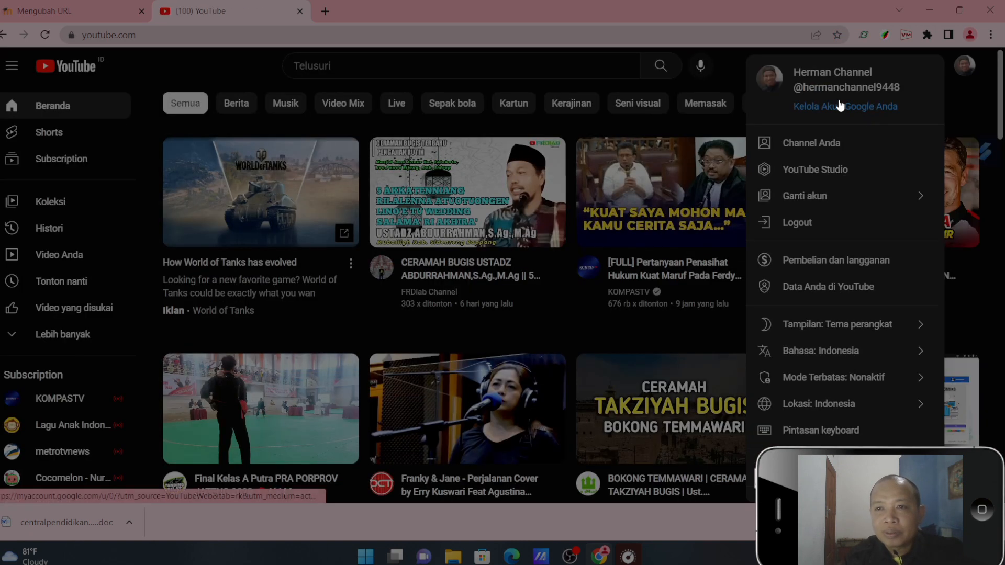
pyautogui.click(809, 150)
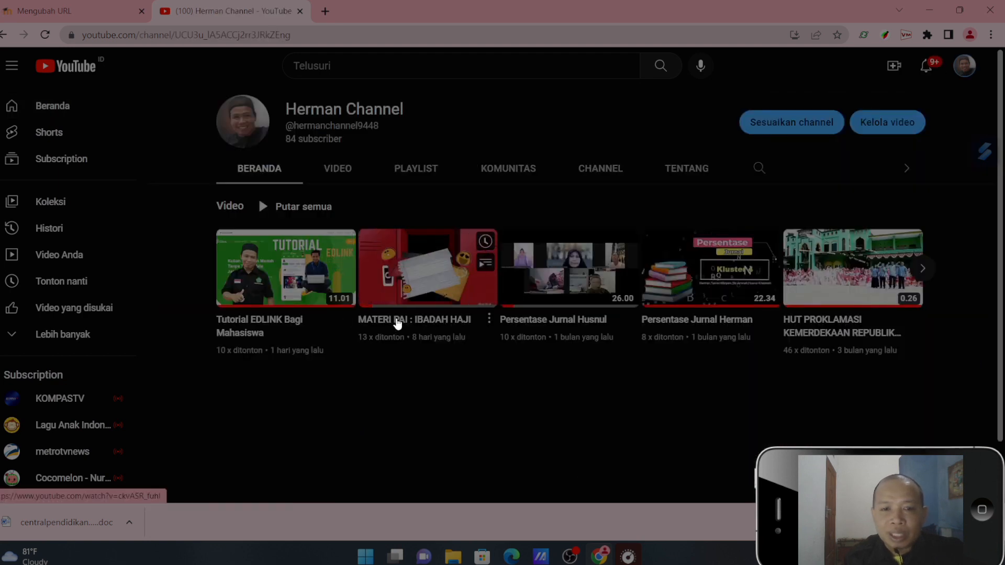
pyautogui.click(397, 320)
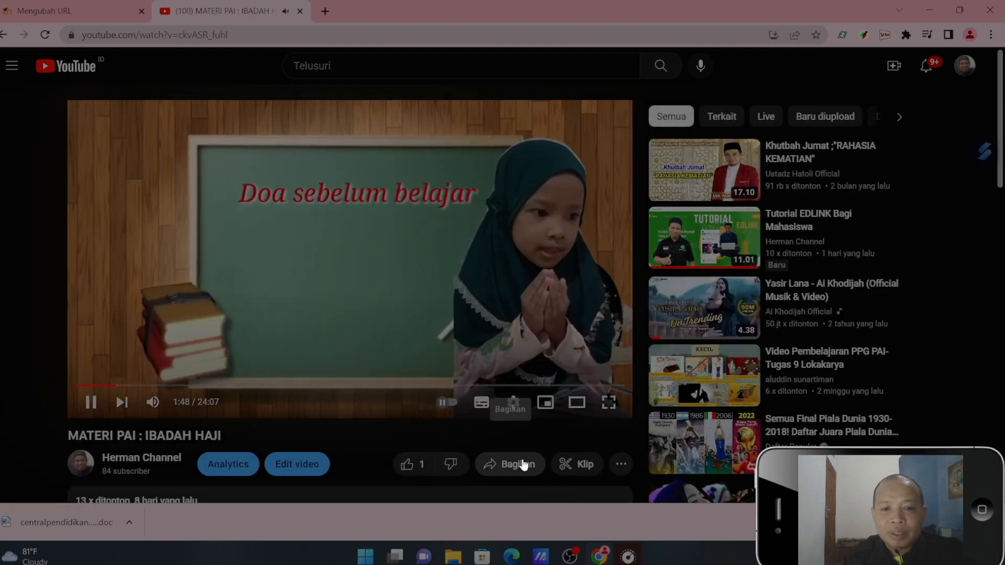
pyautogui.click(90, 402)
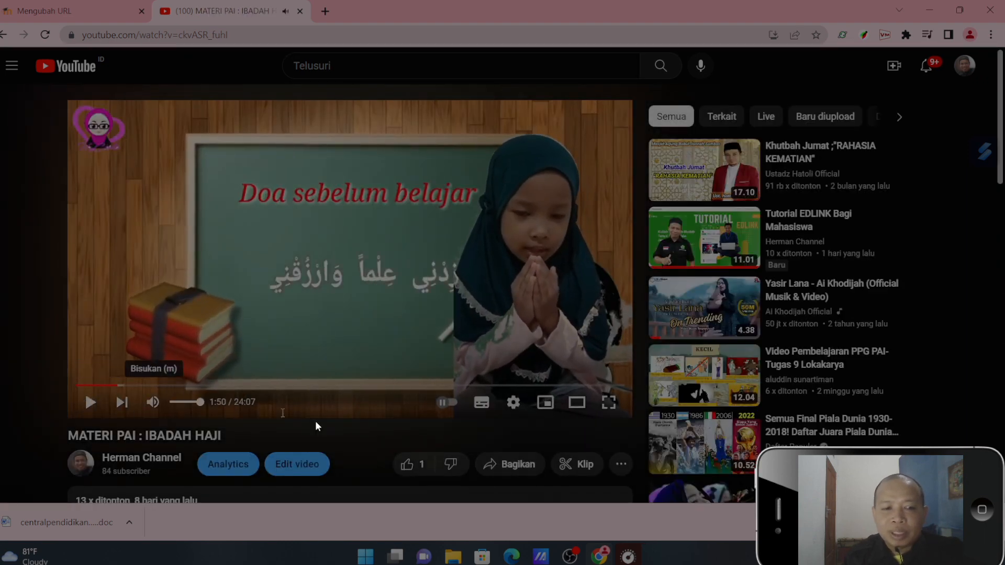
pyautogui.click(526, 463)
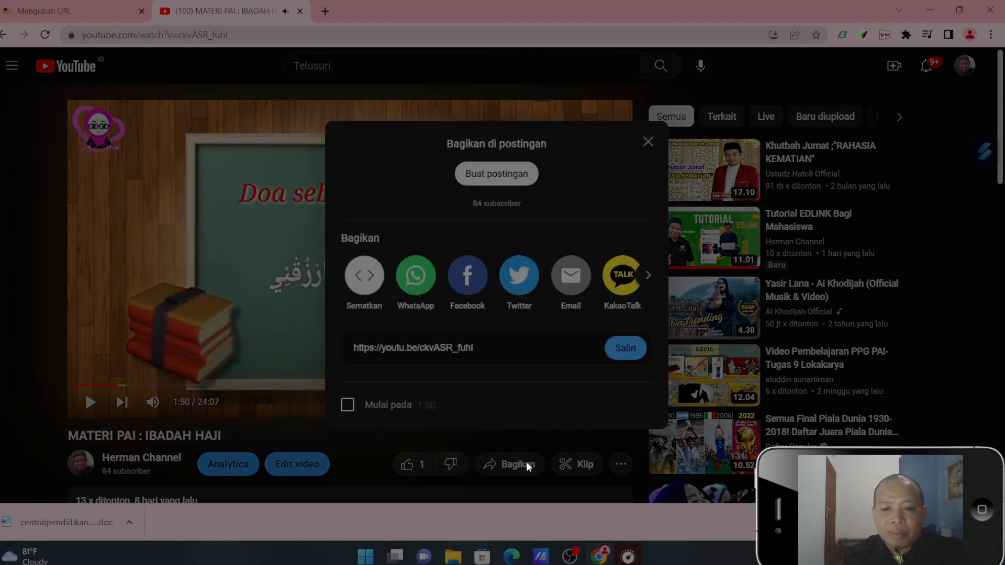
pyautogui.click(621, 350)
pyautogui.click(299, 11)
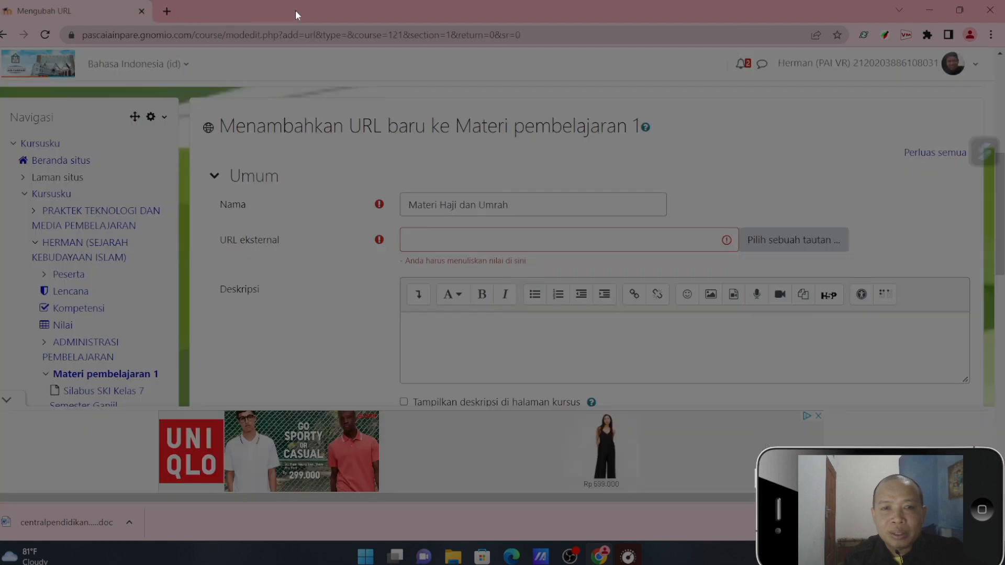
pyautogui.click(443, 246)
pyautogui.write('https://youtu.be/ckvASR_fuhI')
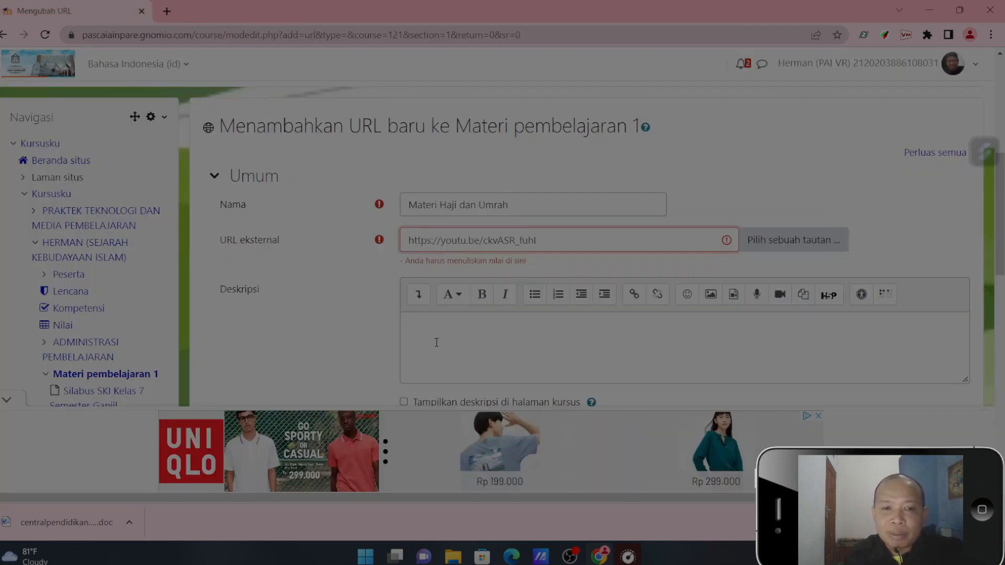
pyautogui.click(426, 325)
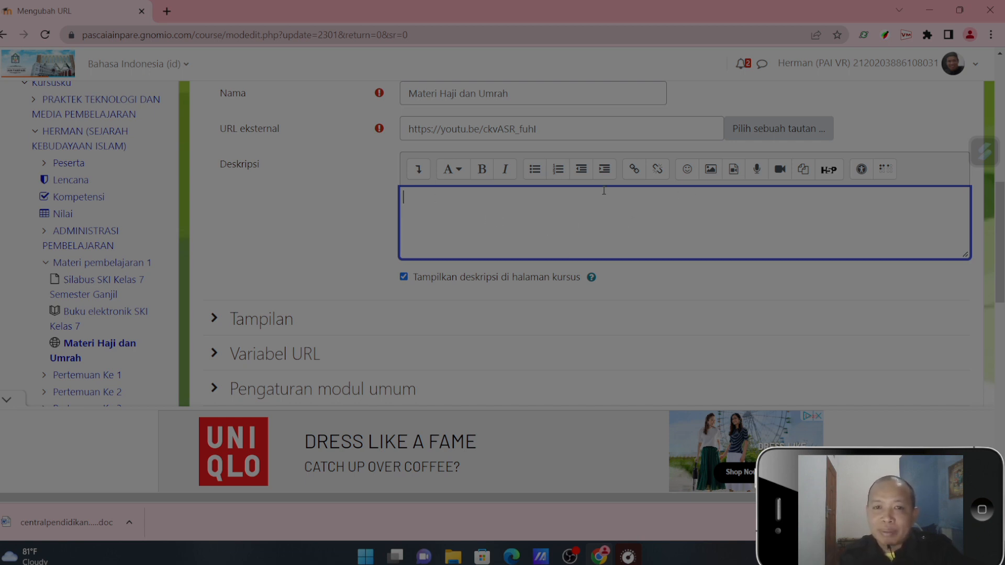
# - Search YouTube in a new browser tab for the teacher's haji dan umrah video, reusing the earlier search
pyautogui.click(167, 12)
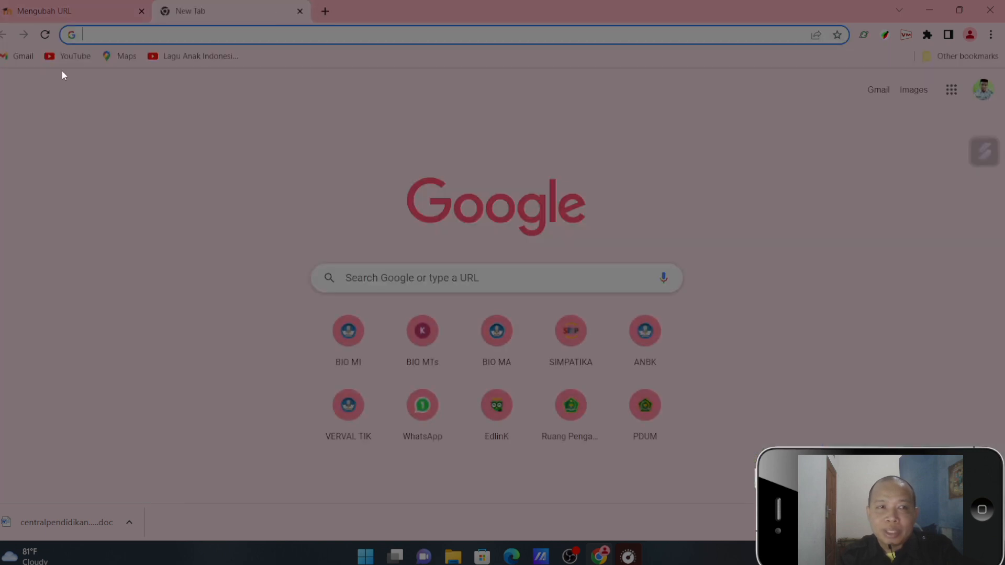
pyautogui.click(71, 59)
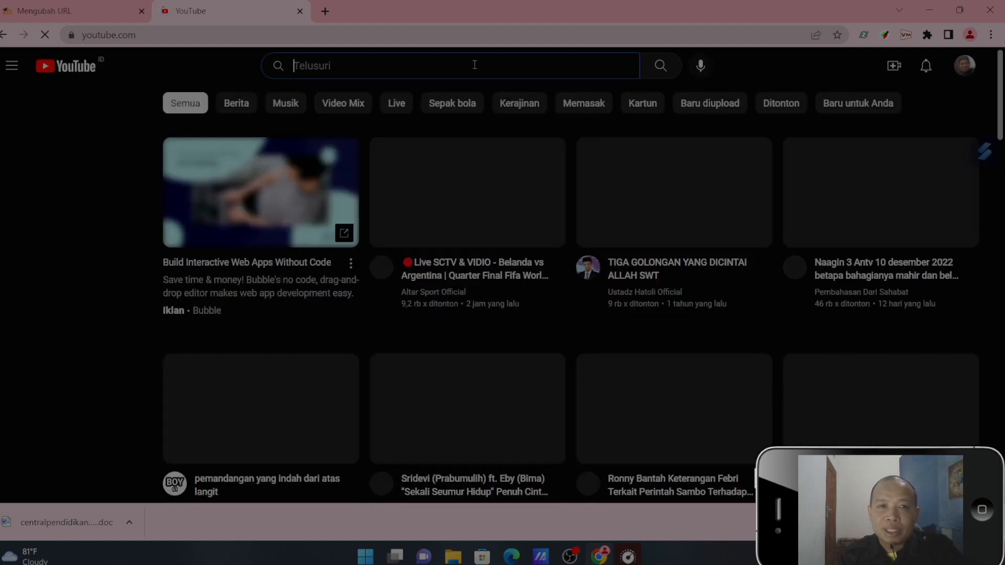
pyautogui.click(474, 65)
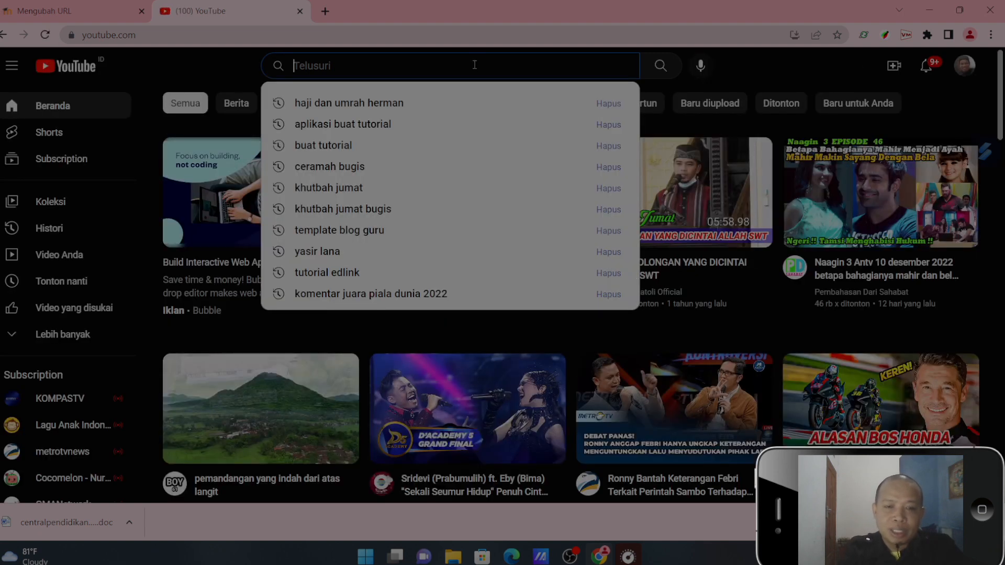
pyautogui.click(453, 96)
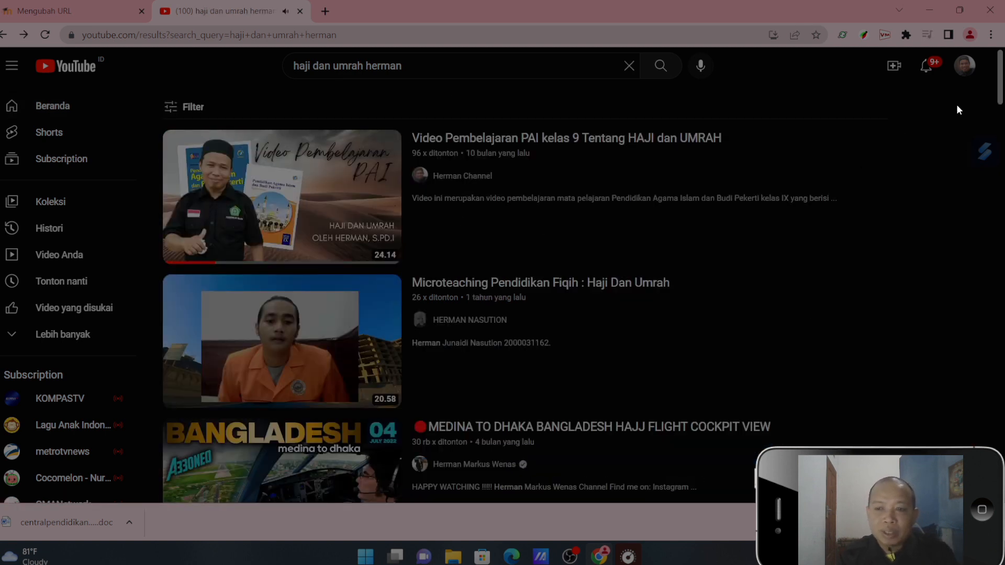
# - Capture the "Video Pembelajaran PAI kelas 9 Tentang HAJI dan UMRAH" search result as an image and paste it into the resource's description
pyautogui.press('super+shift+s')
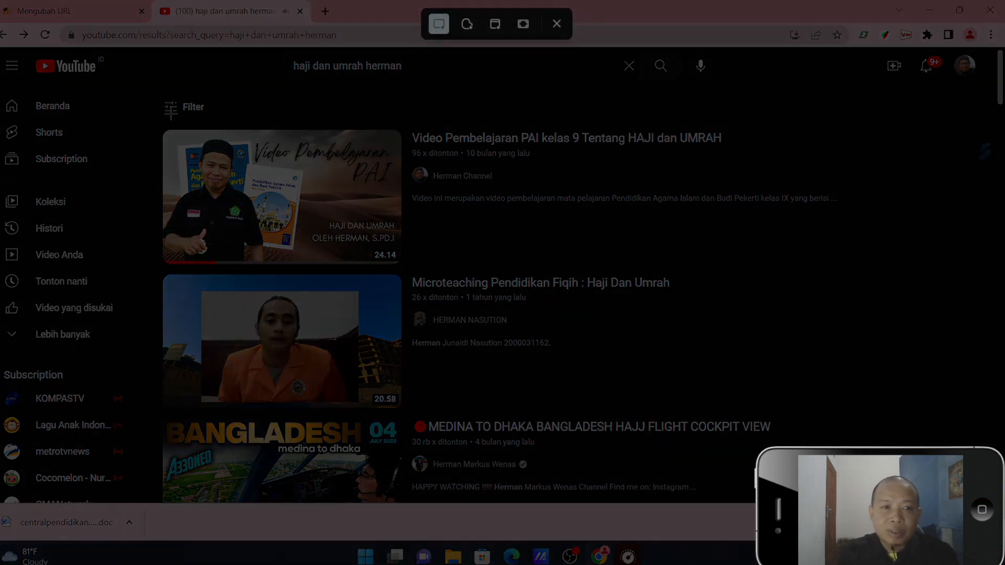
pyautogui.moveTo(158, 126); pyautogui.dragTo(850, 266)
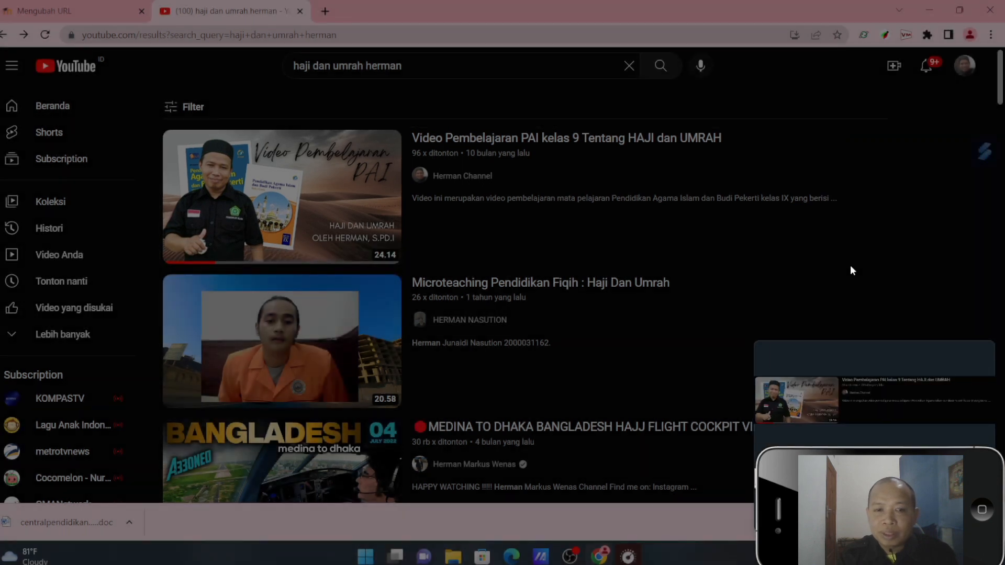
pyautogui.click(812, 408)
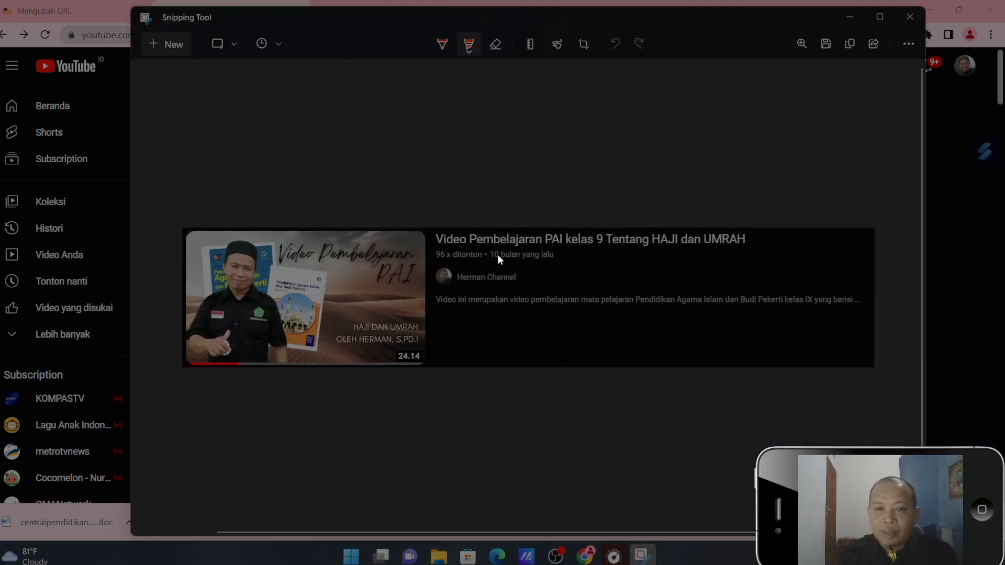
pyautogui.rightClick(493, 255)
pyautogui.click(525, 295)
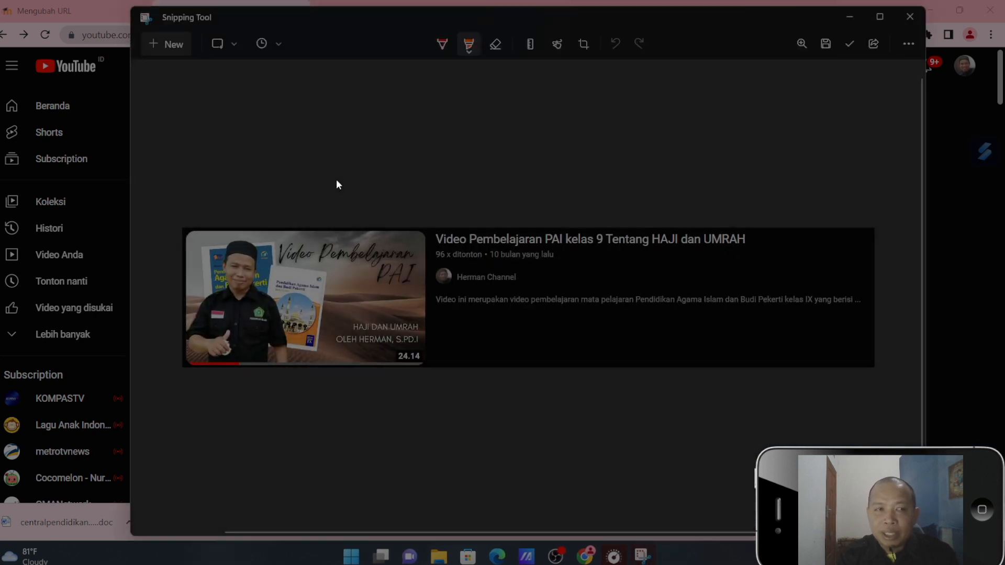
pyautogui.click(56, 4)
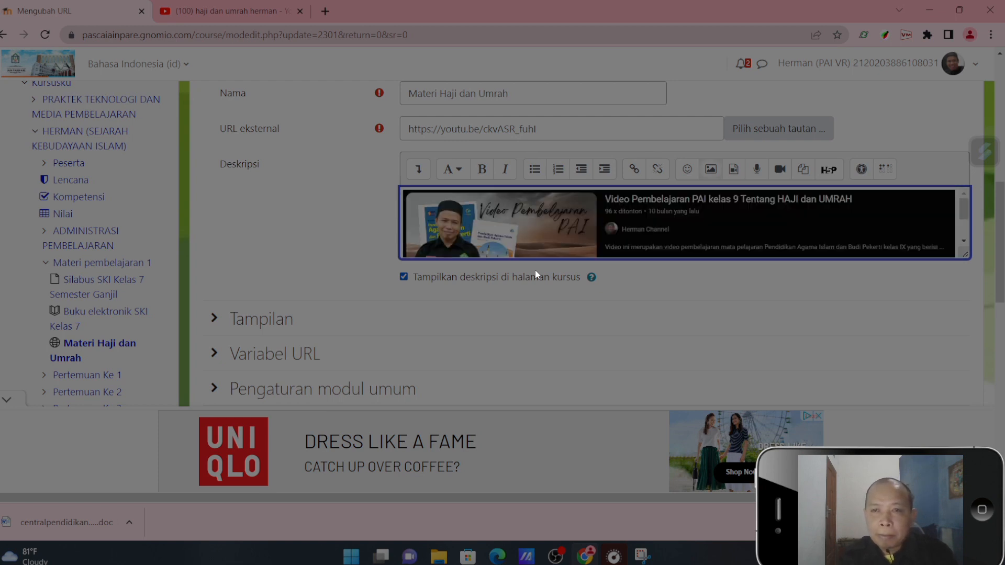
pyautogui.click(522, 234)
pyautogui.moveTo(561, 135); pyautogui.dragTo(407, 136)
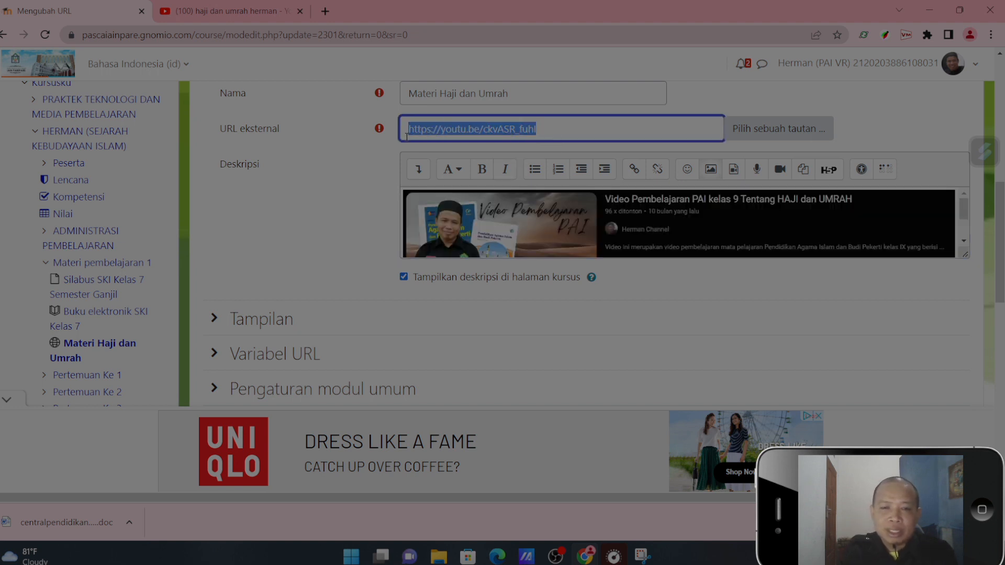
pyautogui.click(608, 218)
pyautogui.click(634, 168)
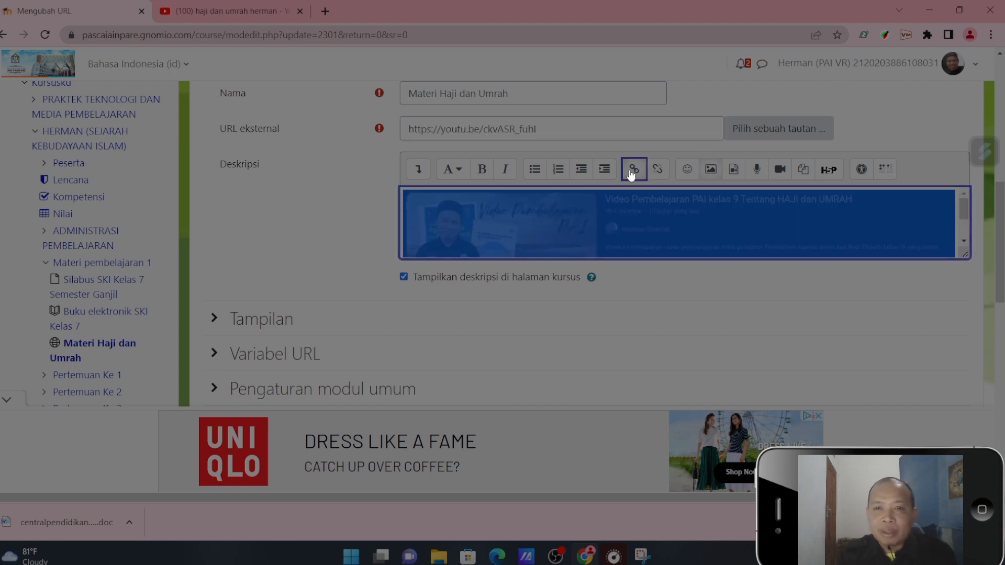
pyautogui.hotkey('ctrl', 'v')
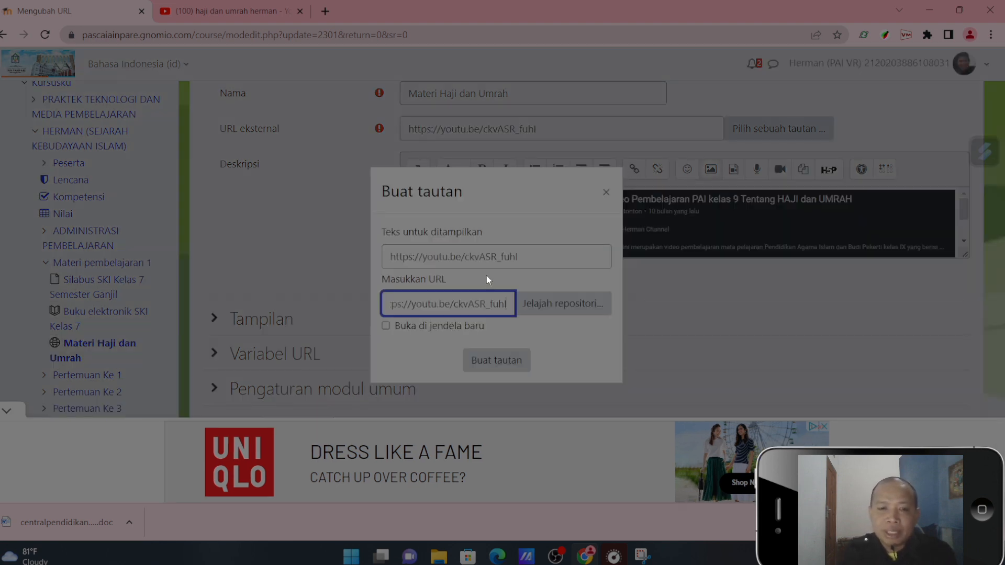
pyautogui.click(489, 364)
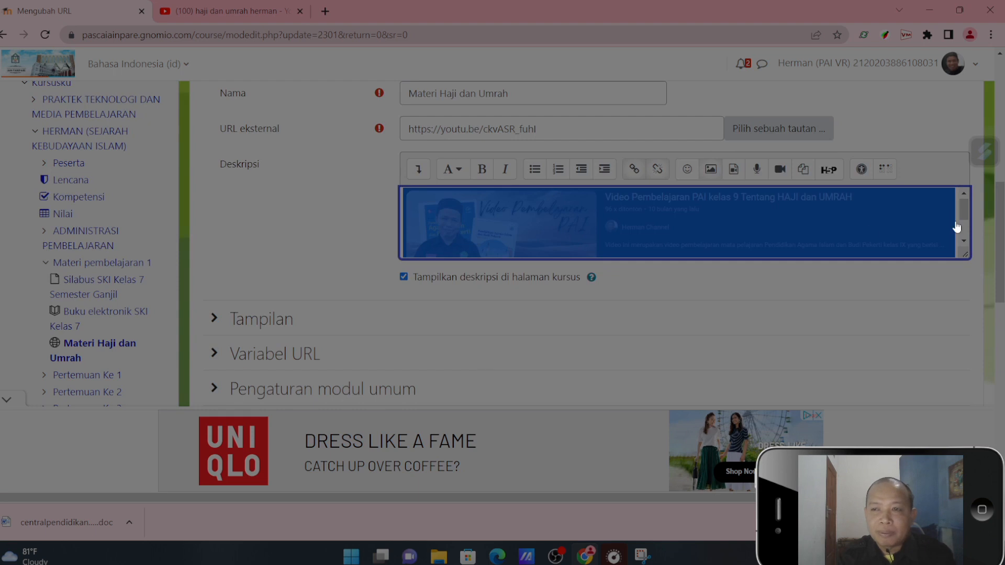
pyautogui.scroll(-4, 484, 370)
pyautogui.click(524, 367)
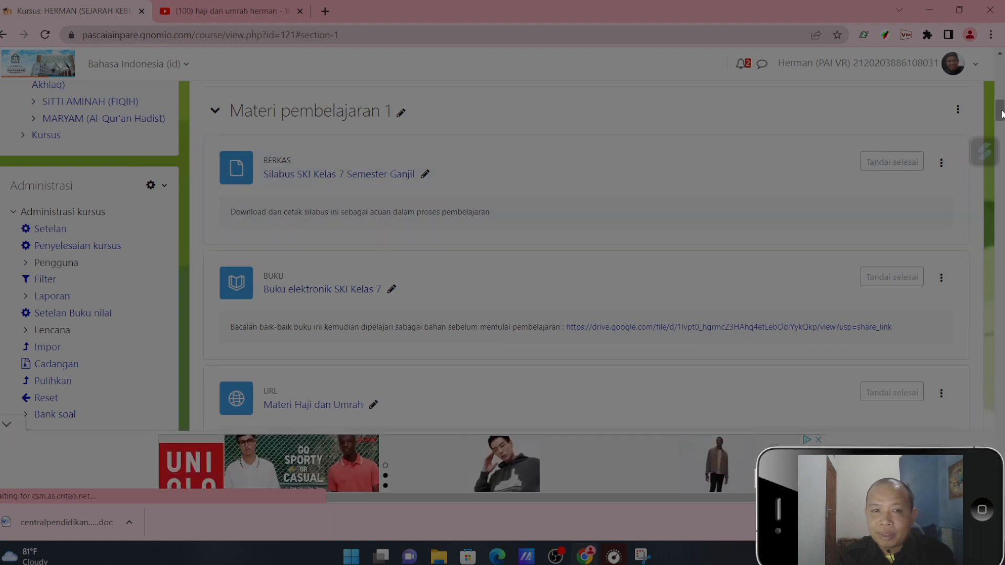
# - Check that the linked image under Materi Haji dan Umrah opens the YouTube video, and return to the course
pyautogui.moveTo(1002, 114); pyautogui.dragTo(1002, 126)
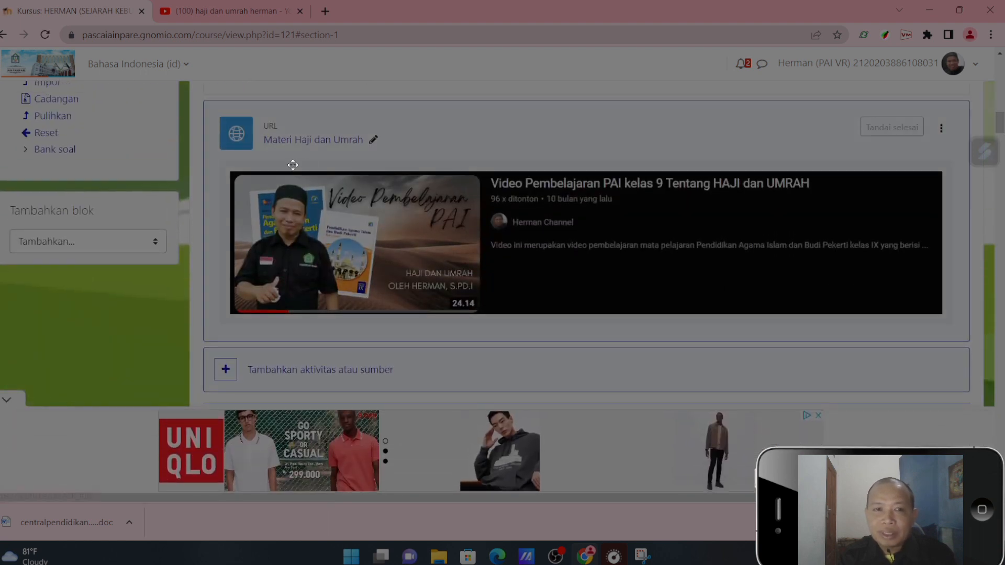
pyautogui.click(485, 242)
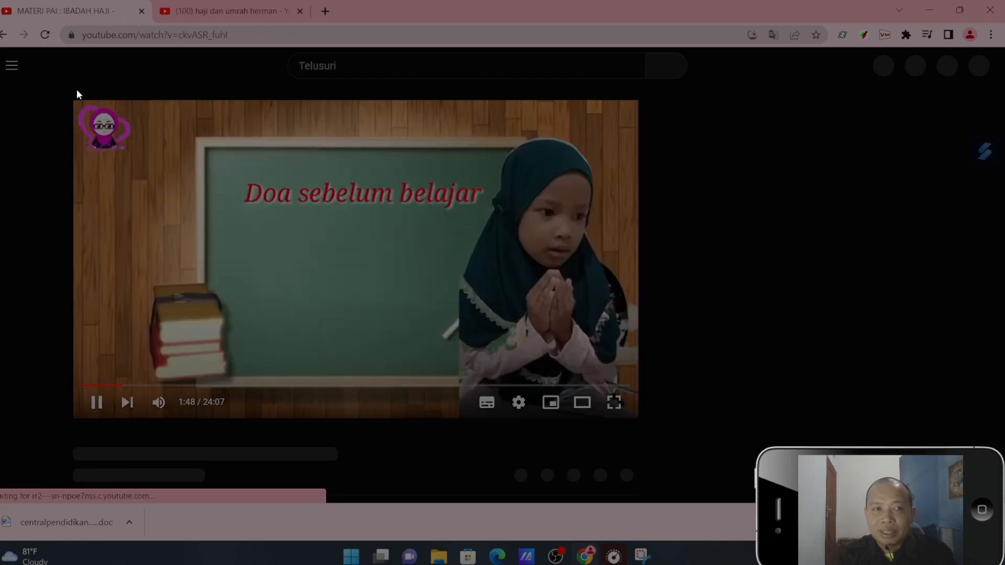
pyautogui.click(3, 36)
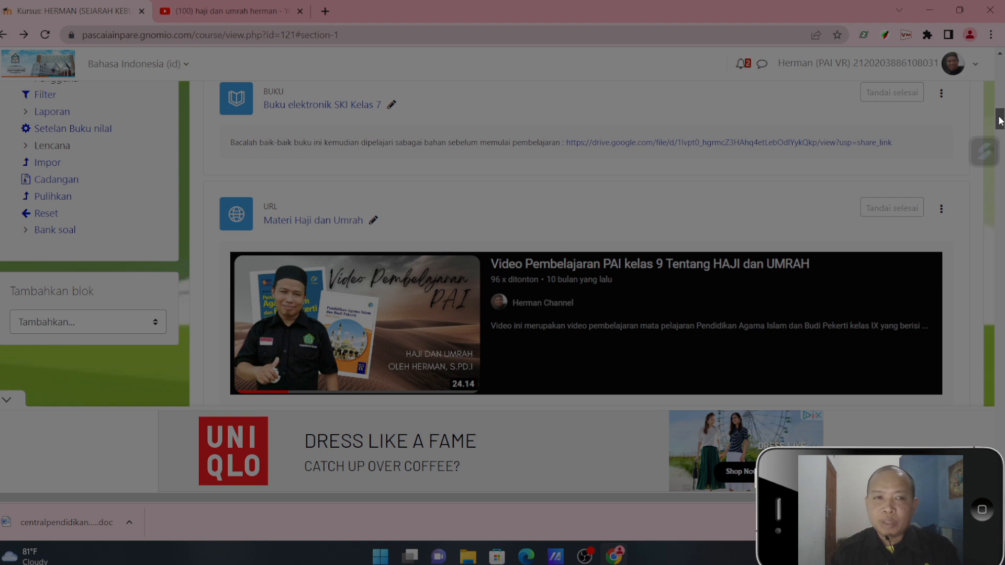
# - Open the form for adding a new assignment (Penugasan) to the Materi pembelajaran 1 topic
pyautogui.scroll(3, 1000, 112)
pyautogui.moveTo(1000, 111); pyautogui.dragTo(999, 126)
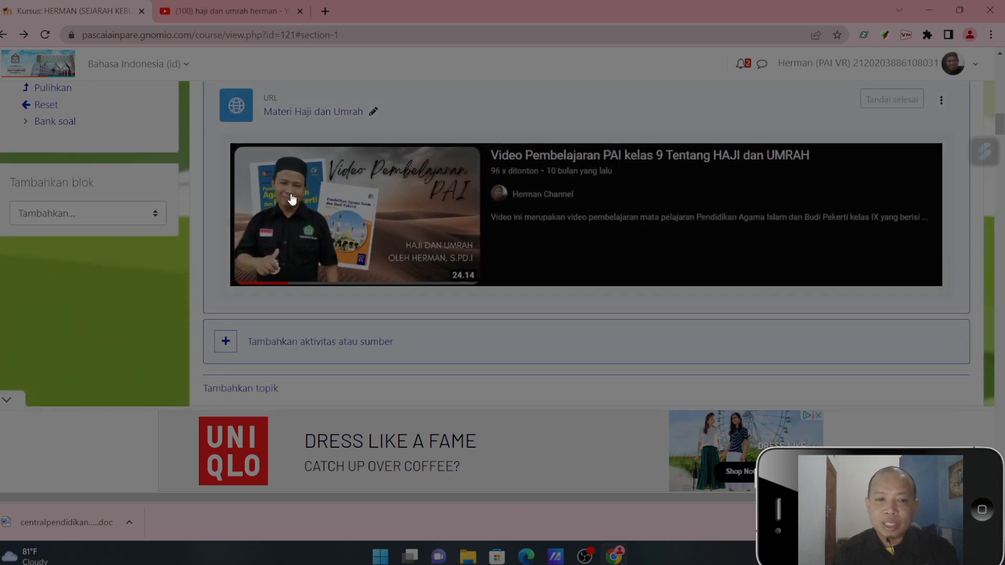
pyautogui.click(228, 348)
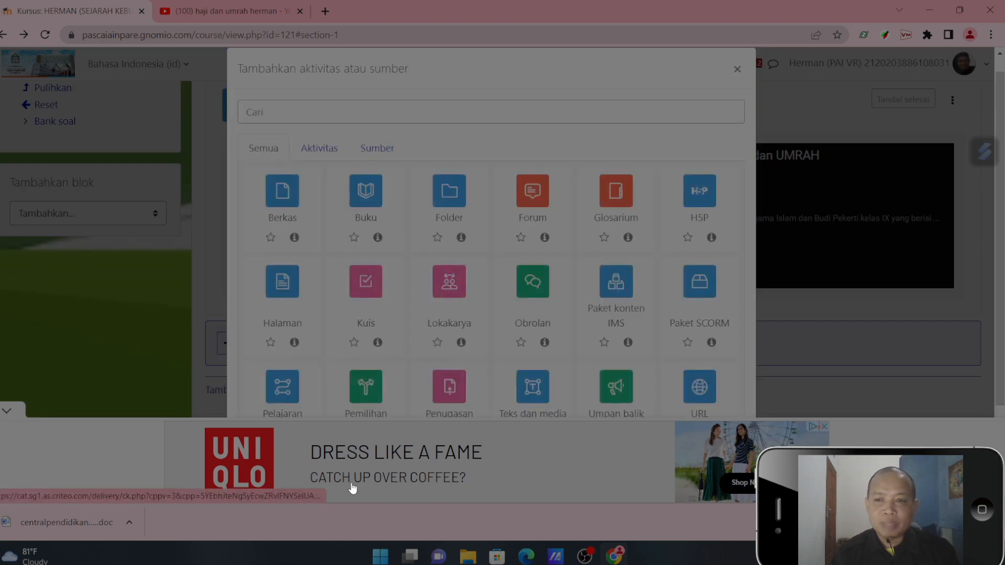
pyautogui.click(7, 412)
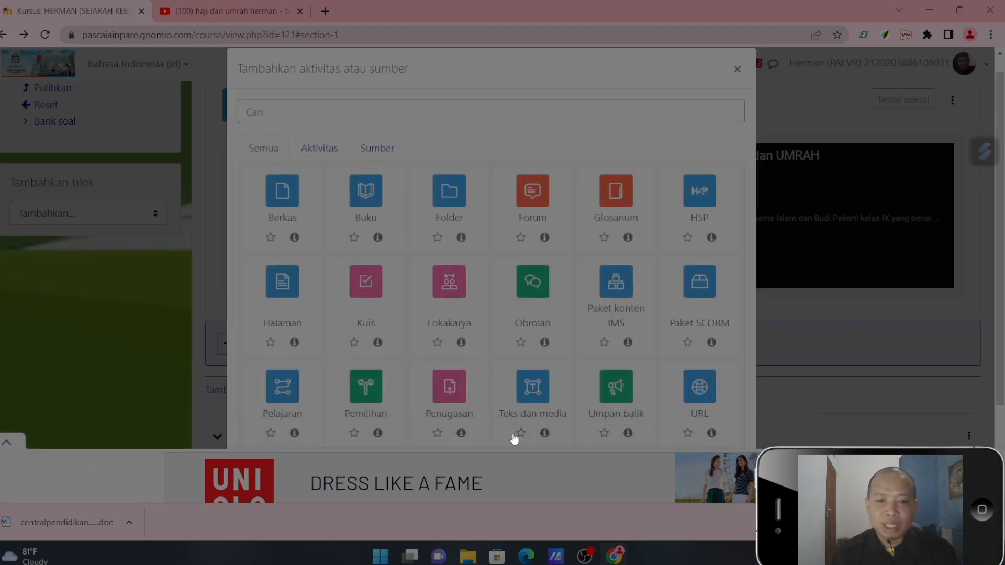
pyautogui.scroll(-2, 515, 439)
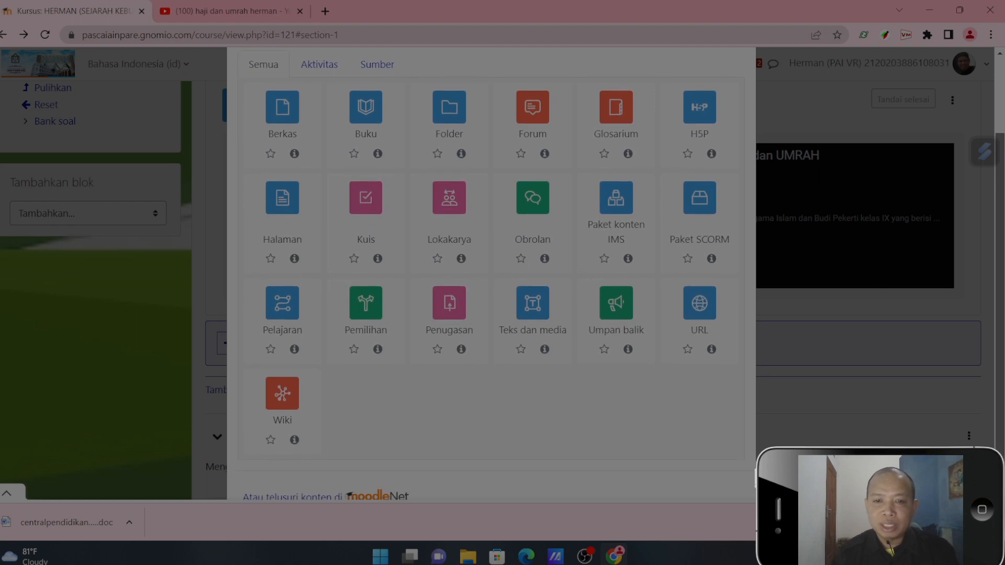
pyautogui.scroll(-1, 515, 439)
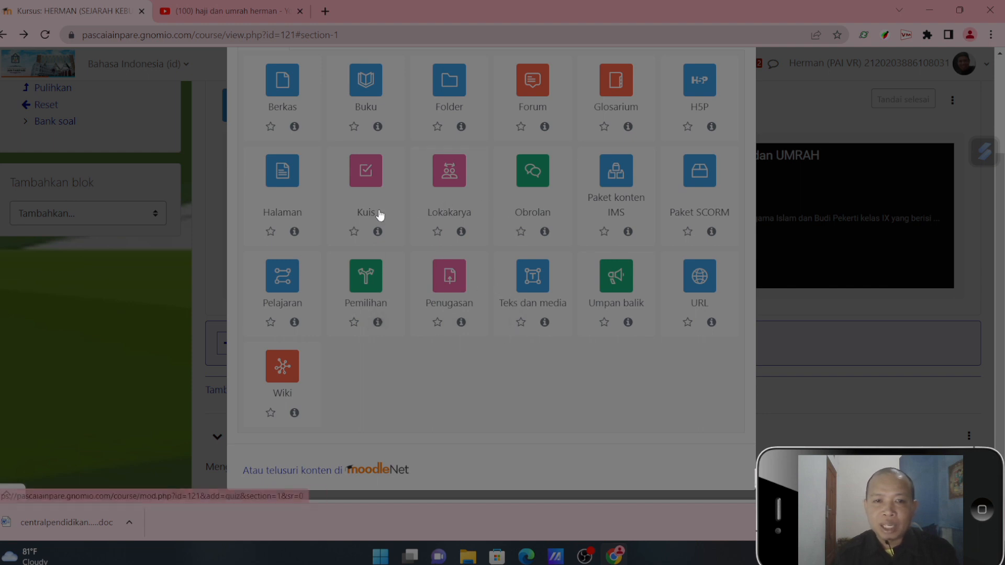
pyautogui.click(448, 279)
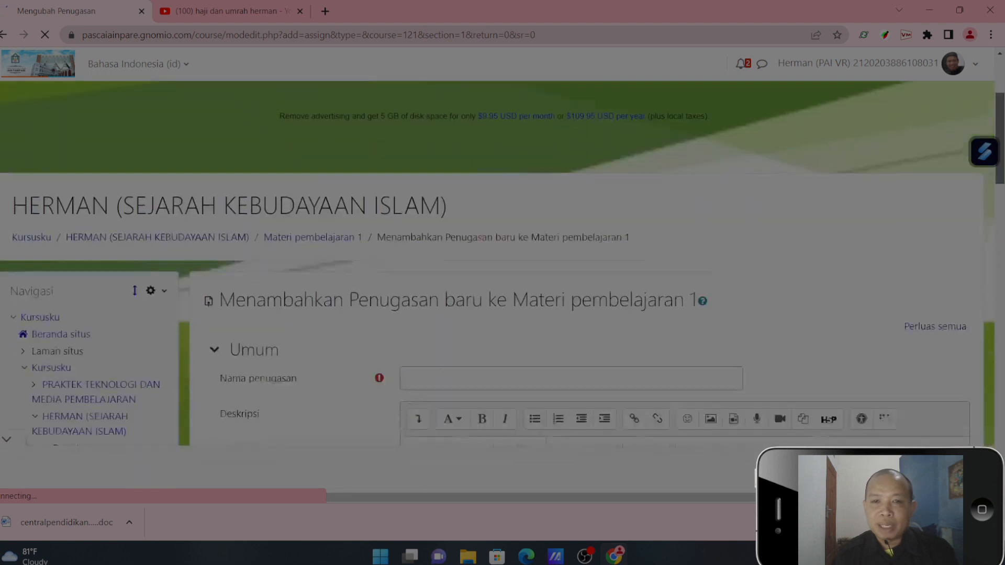
pyautogui.scroll(-5, 671, 176)
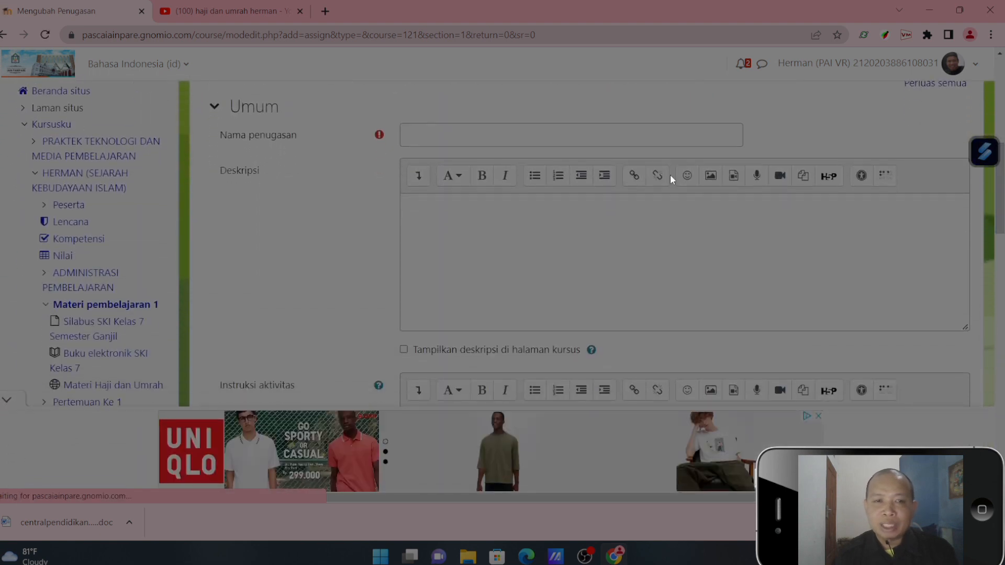
# - Name the assignment "Resume Proses kelahiran Nabi Muhammad Saw"
pyautogui.click(575, 137)
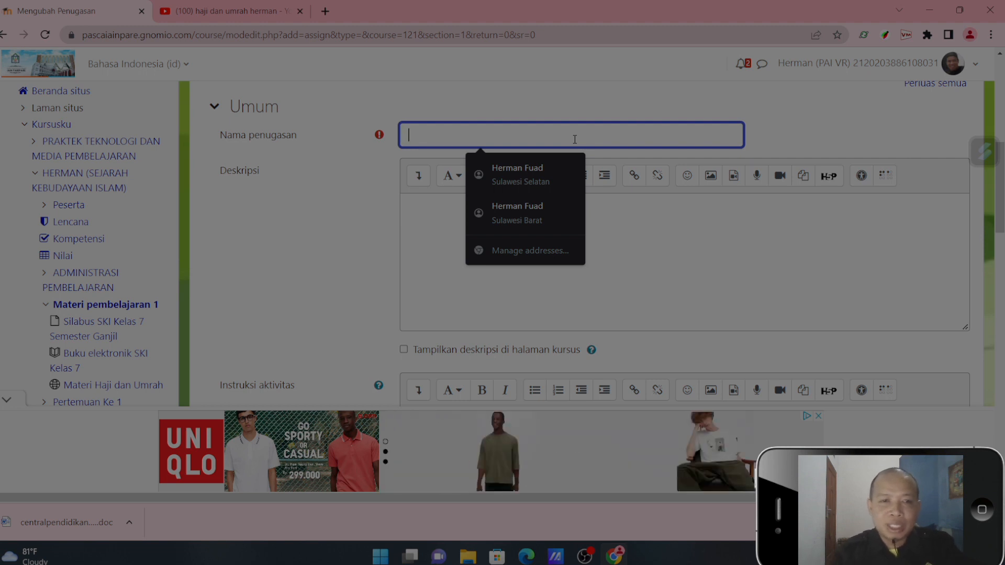
pyautogui.write('Resume ')
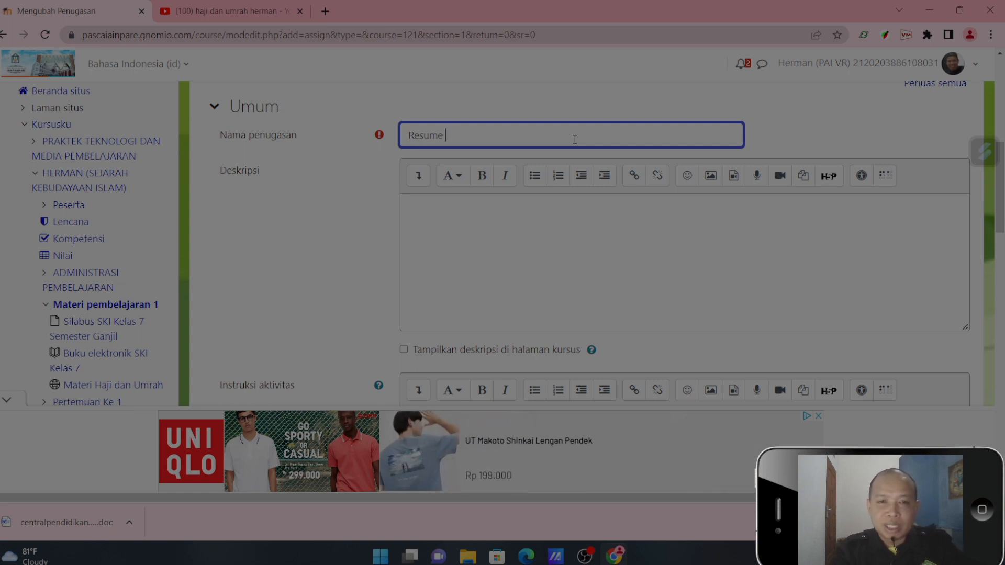
pyautogui.write('Pe')
pyautogui.press('BackSpace')
pyautogui.write('oses')
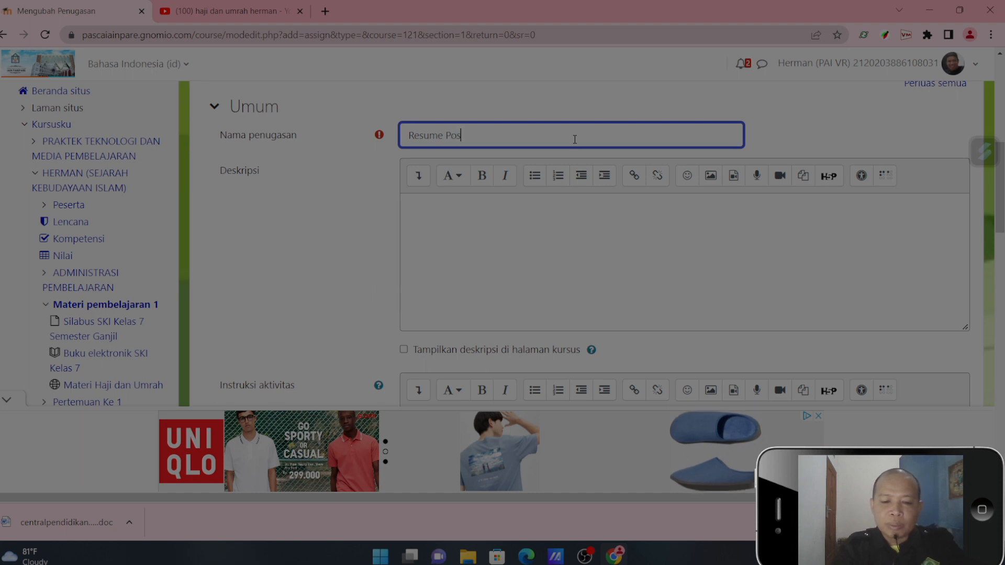
pyautogui.press('BackSpace')
pyautogui.press('BackSpace')
pyautogui.press('BackSpace')
pyautogui.press('BackSpace')
pyautogui.press('BackSpace')
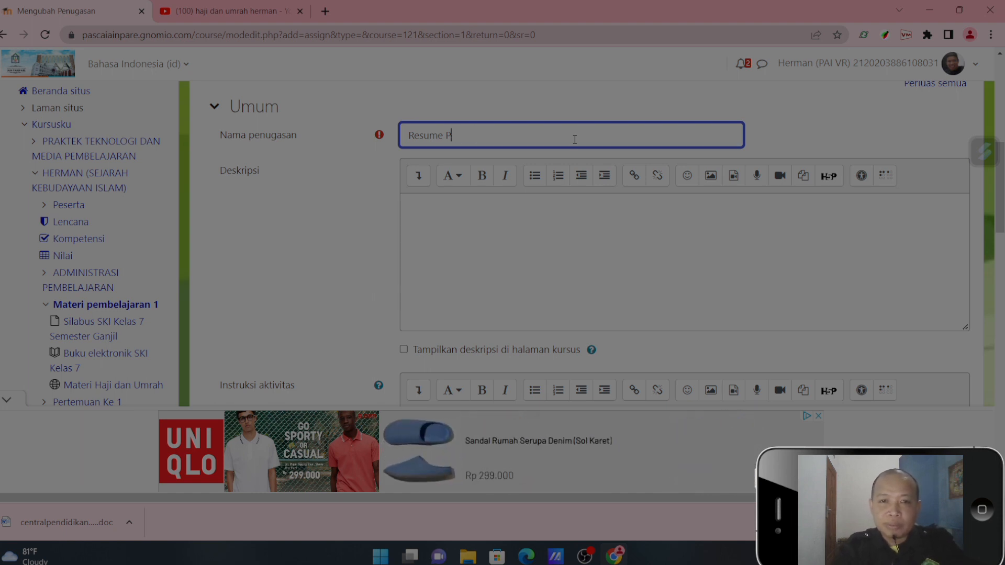
pyautogui.write('rose')
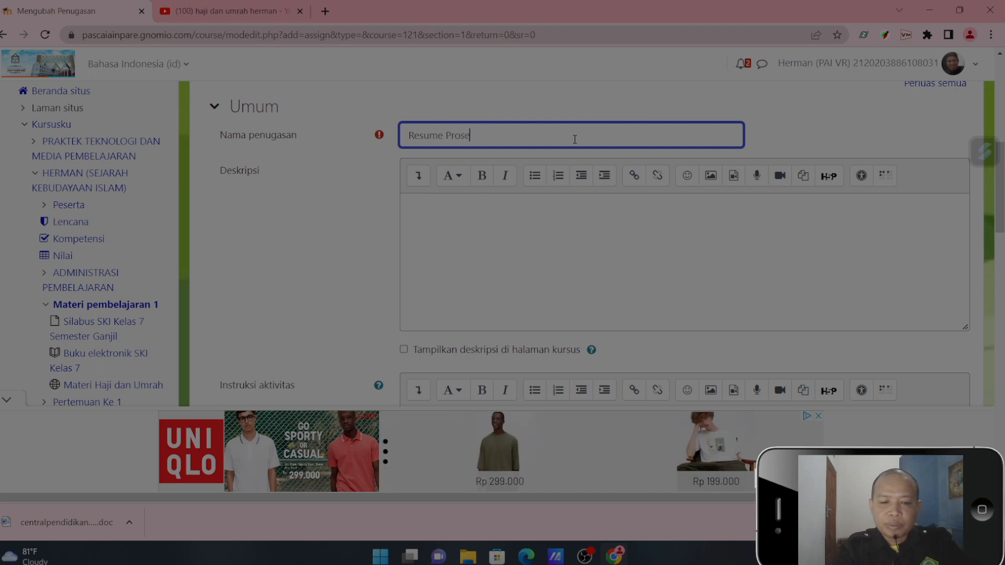
pyautogui.write('s kelahiran Nabi M')
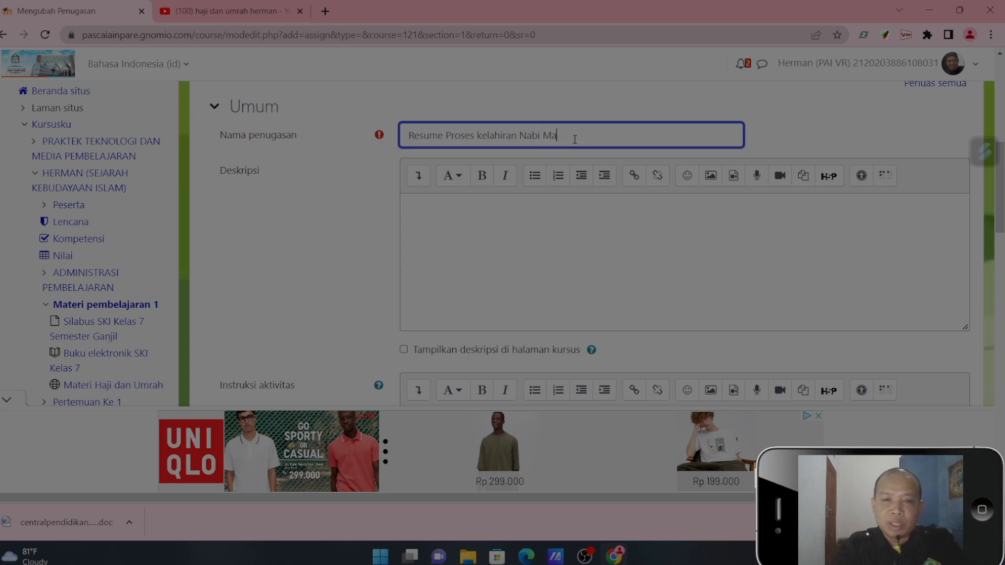
pyautogui.write('uhammad S')
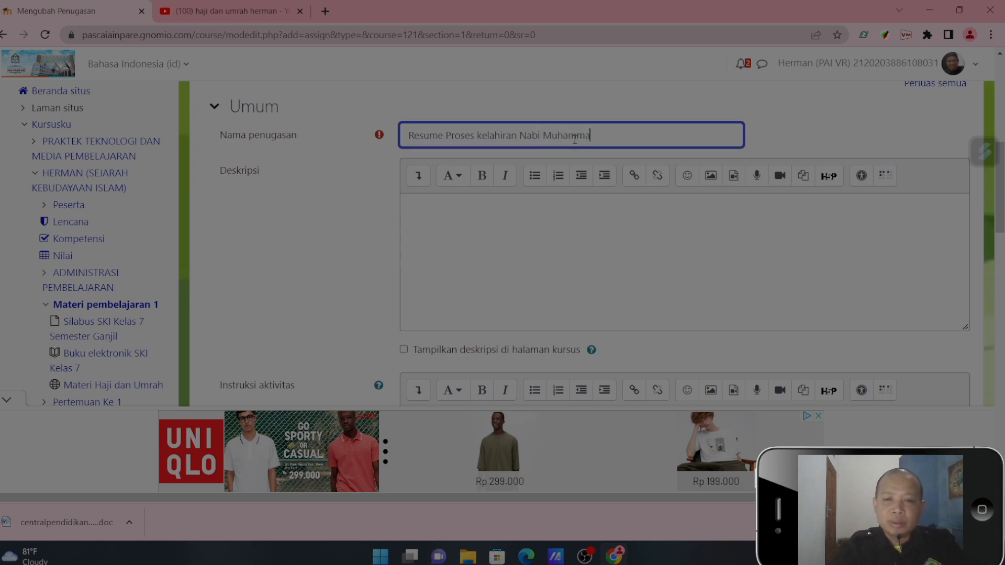
pyautogui.write('aw')
# - Describe the task as "Buatlah sebuah makalah atau resume tentang prose kelahiran Nabi mauhammad saw, minimal 10 halaman" and show it on the course page
pyautogui.click(554, 205)
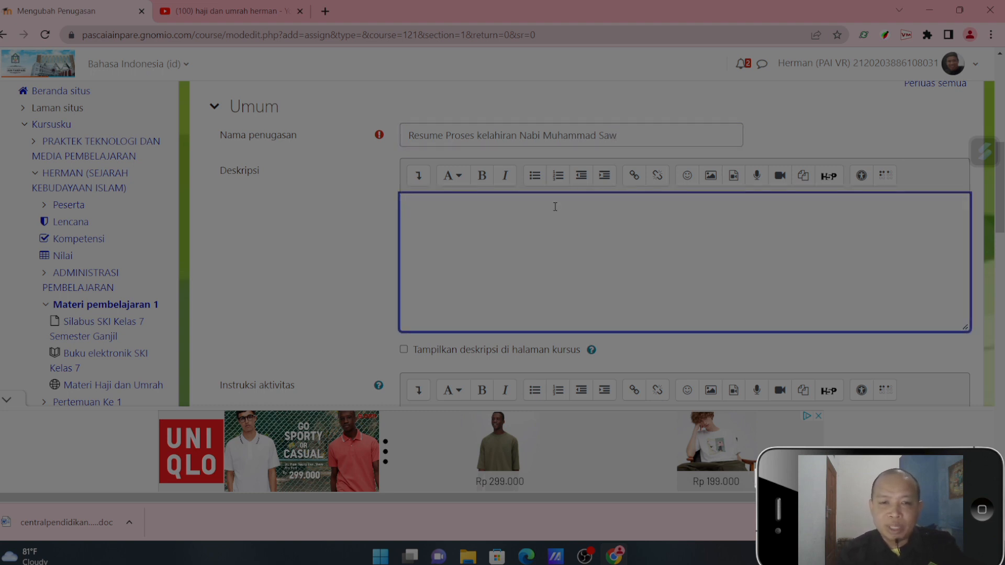
pyautogui.write('Bua')
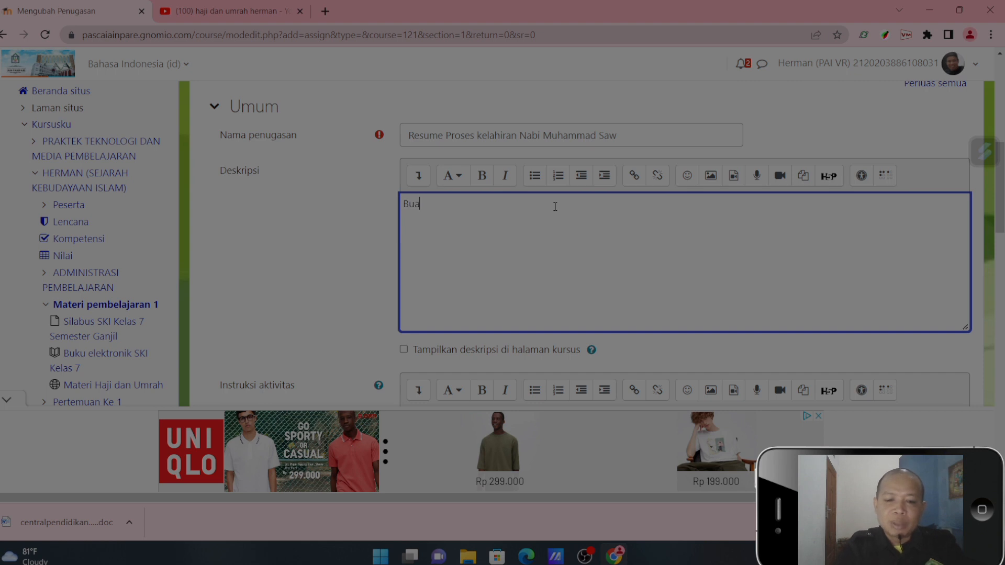
pyautogui.write('tlah se')
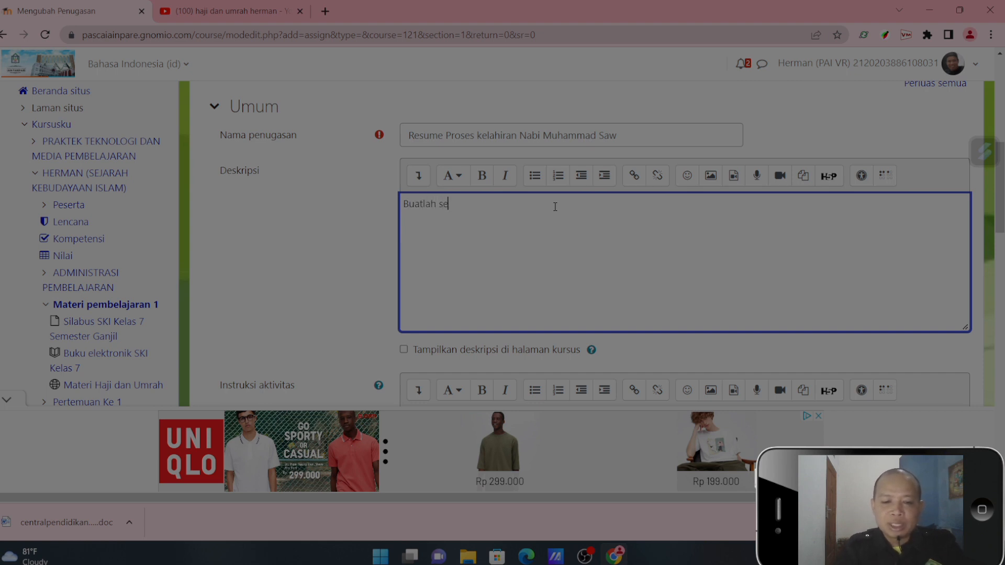
pyautogui.write('buah makalah ata')
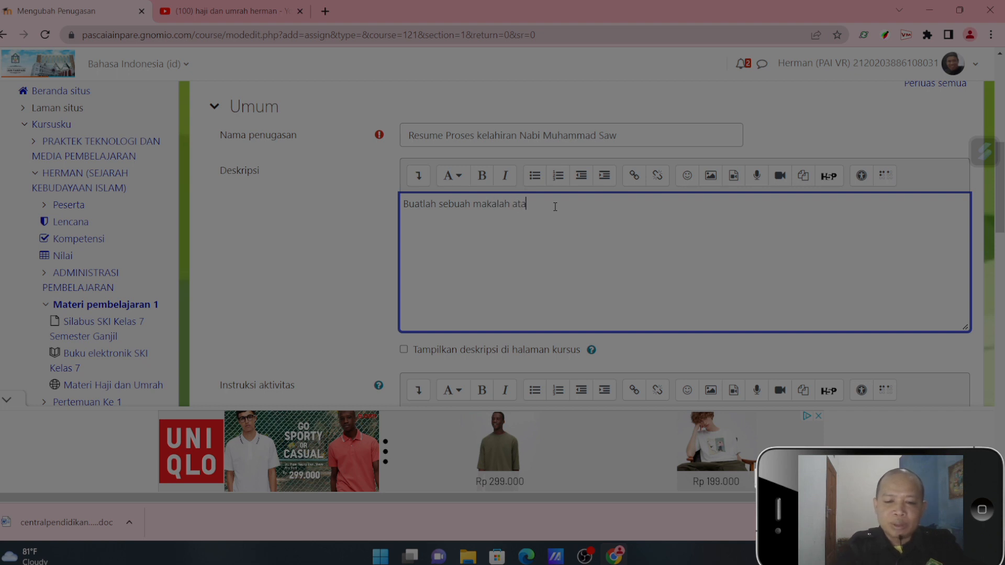
pyautogui.write('u resum')
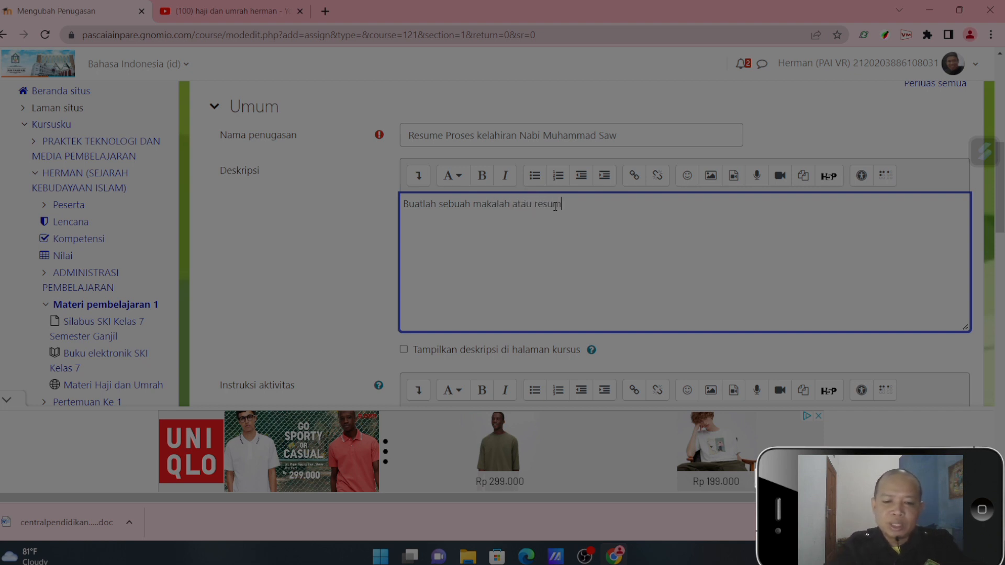
pyautogui.write('e tentang pro')
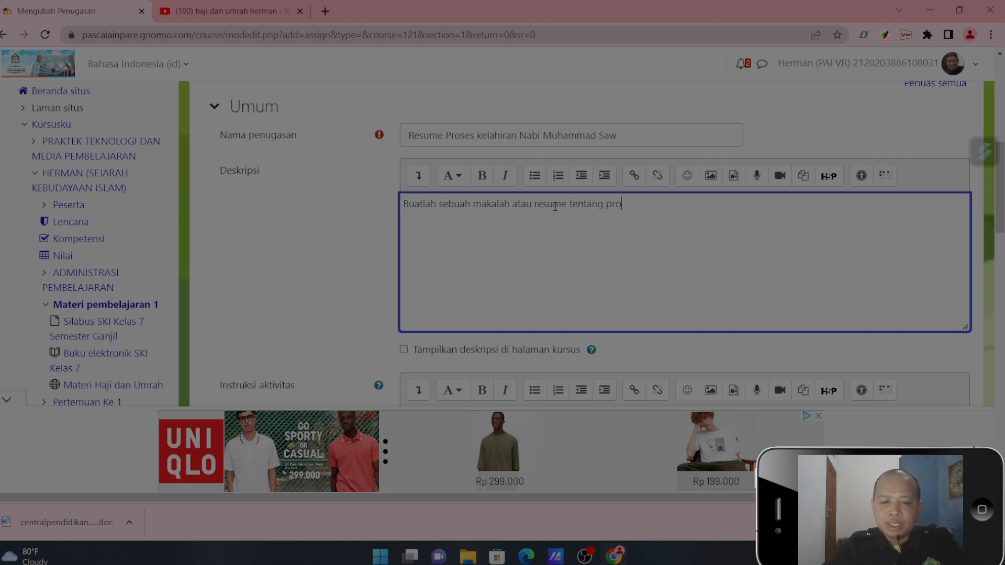
pyautogui.write('se kelahi')
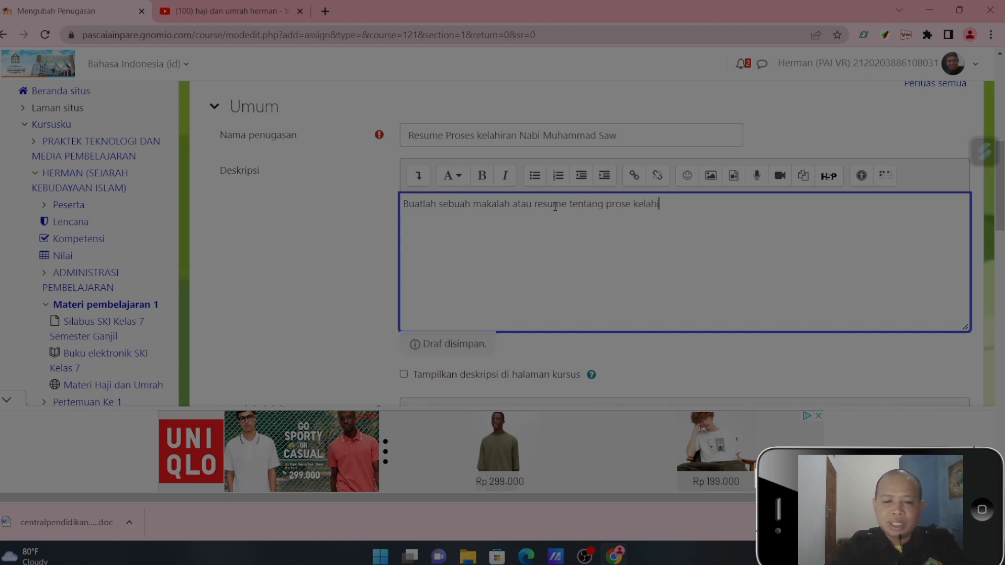
pyautogui.write('ran Nabi mauhammad sae')
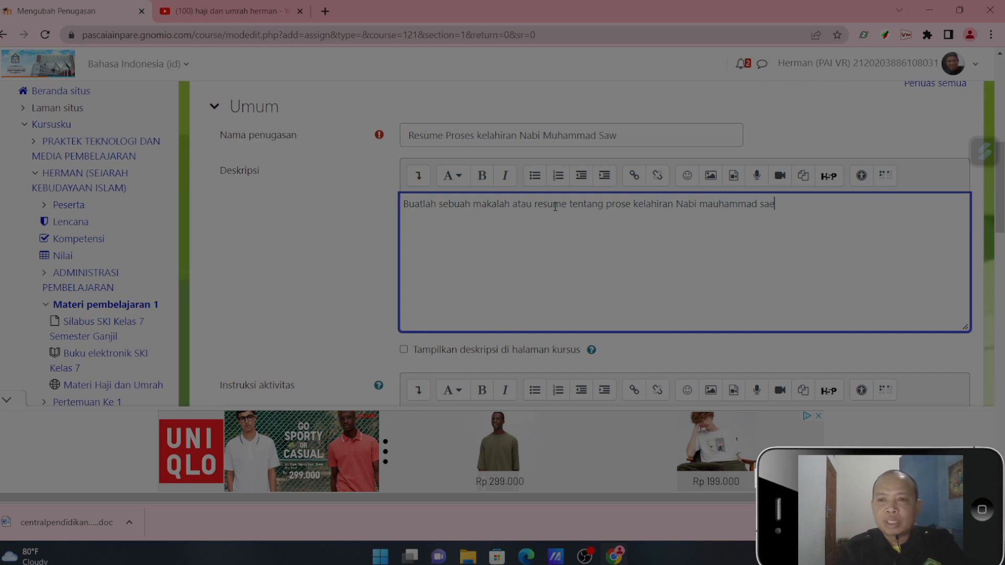
pyautogui.press('BackSpace')
pyautogui.write('w')
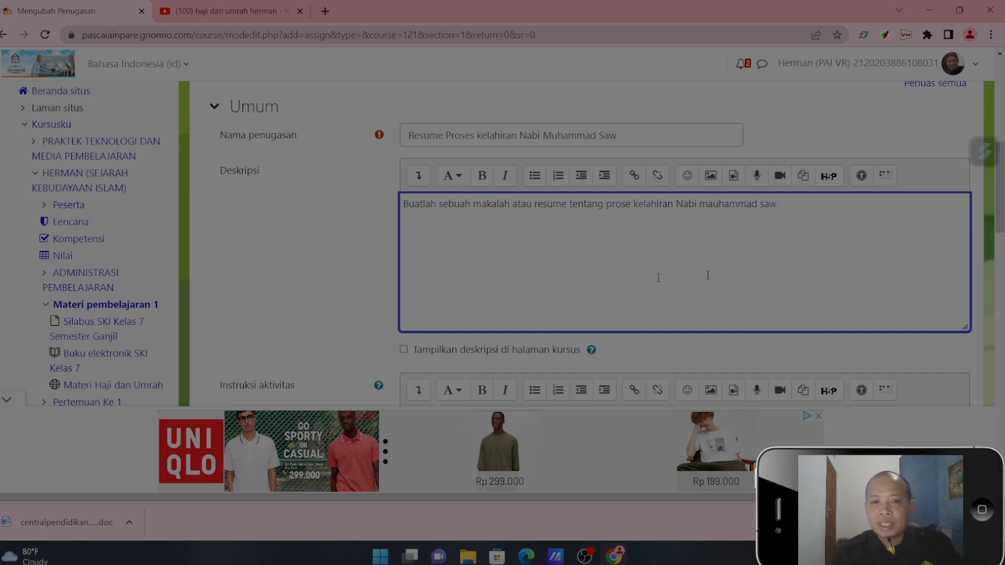
pyautogui.write(', minimal')
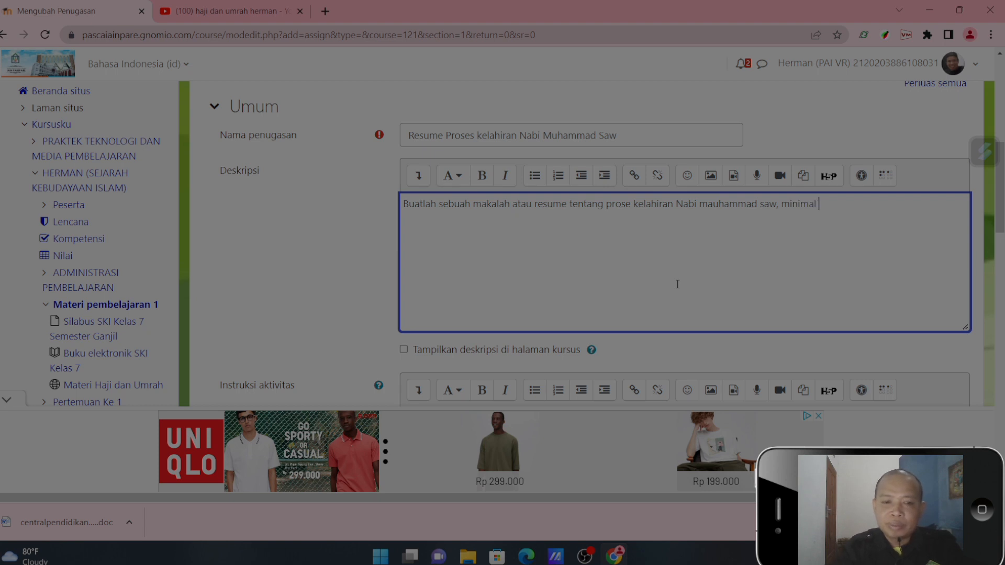
pyautogui.write(' 10 halaman')
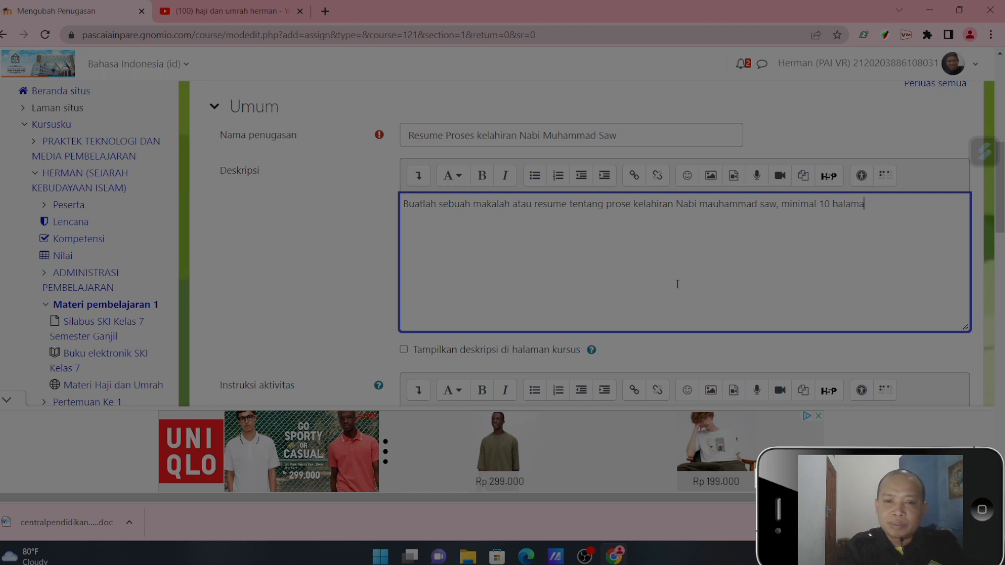
pyautogui.click(404, 350)
# - Copy the whole description text into the assignment's activity instructions (Instruksi aktivitas)
pyautogui.scroll(-4, 833, 278)
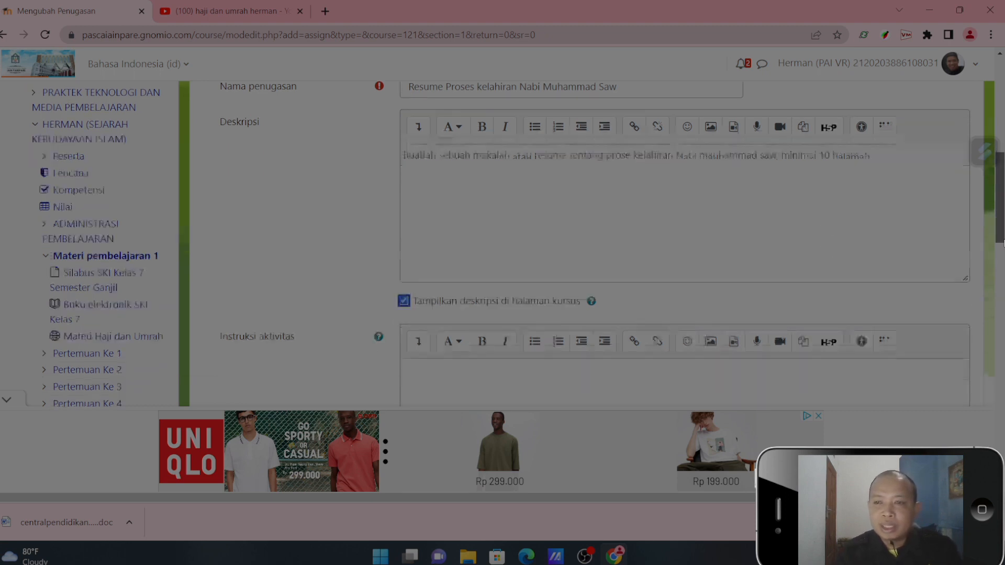
pyautogui.click(441, 190)
pyautogui.moveTo(998, 226); pyautogui.dragTo(999, 184)
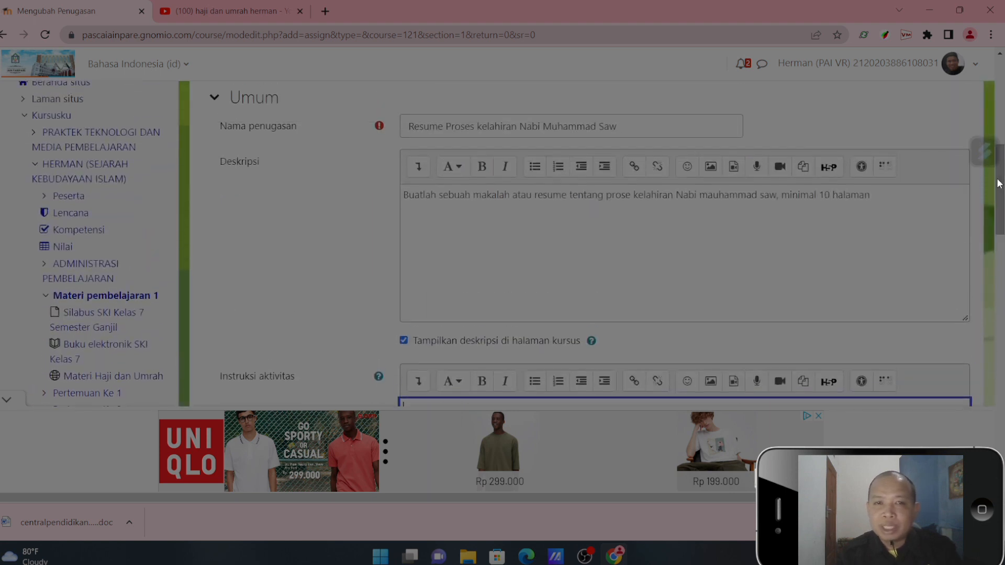
pyautogui.moveTo(406, 200); pyautogui.dragTo(905, 210)
pyautogui.hotkey('ctrl', 'c')
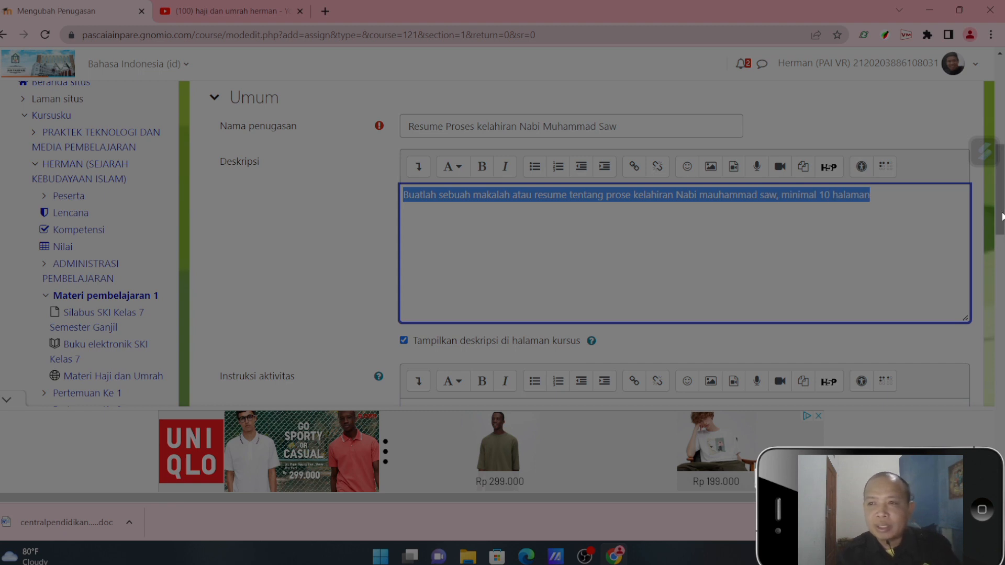
pyautogui.scroll(-5, 724, 216)
pyautogui.click(610, 139)
pyautogui.hotkey('ctrl', 'v')
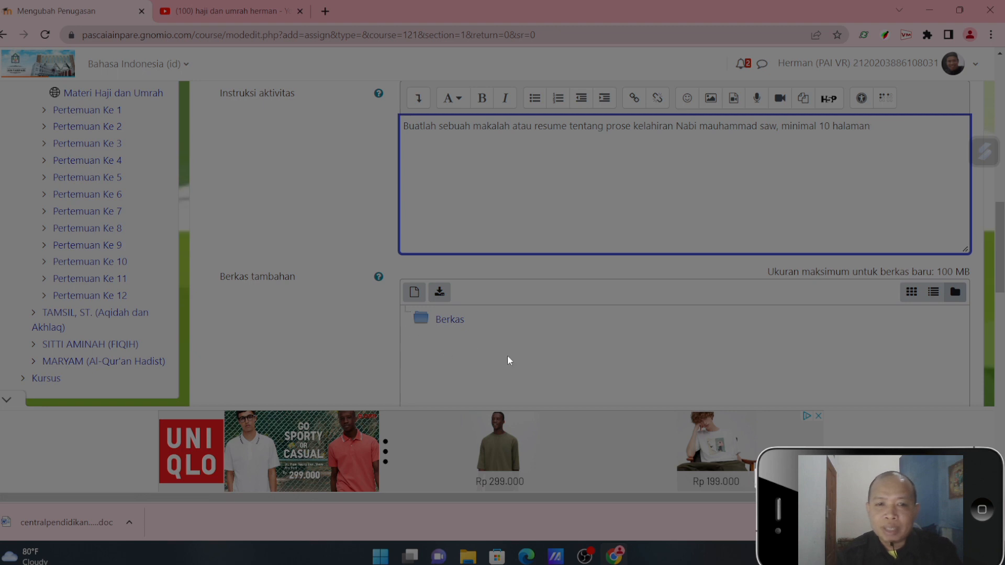
# - Set the accepted file types for the assignment's submissions to all types (Semua jenis berkas)
pyautogui.scroll(-2, 508, 360)
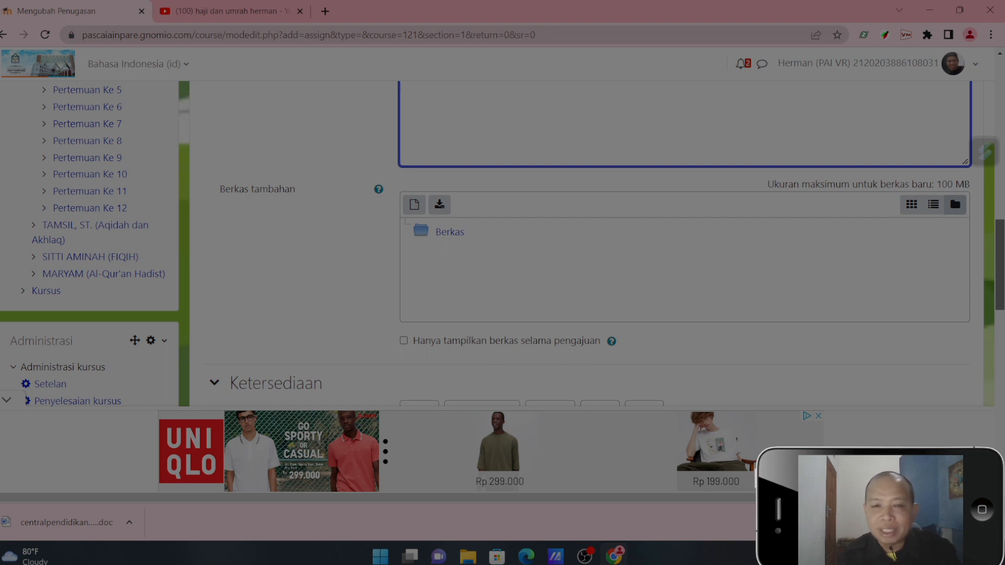
pyautogui.scroll(2, 875, 261)
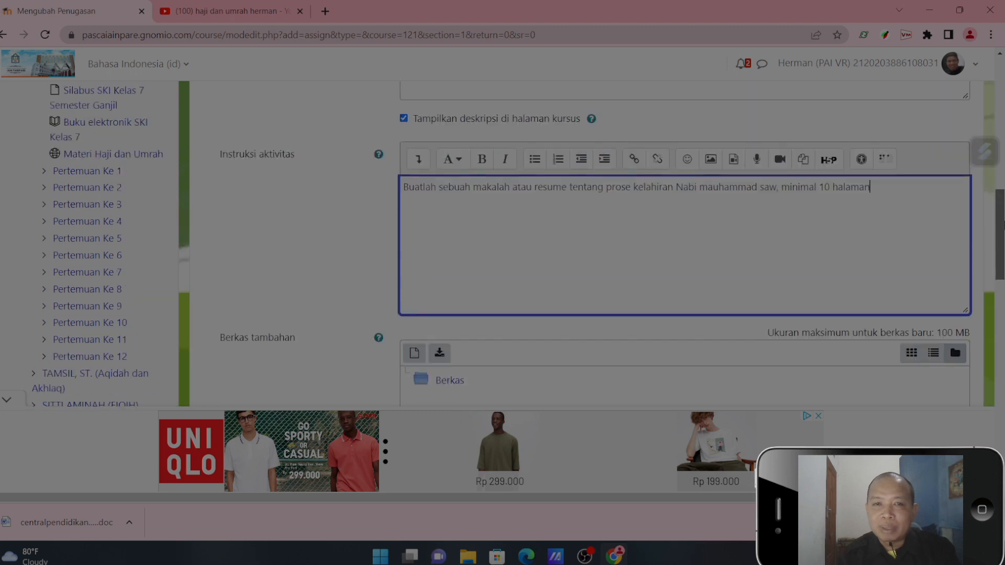
pyautogui.scroll(-5, 576, 244)
pyautogui.scroll(-2, 507, 232)
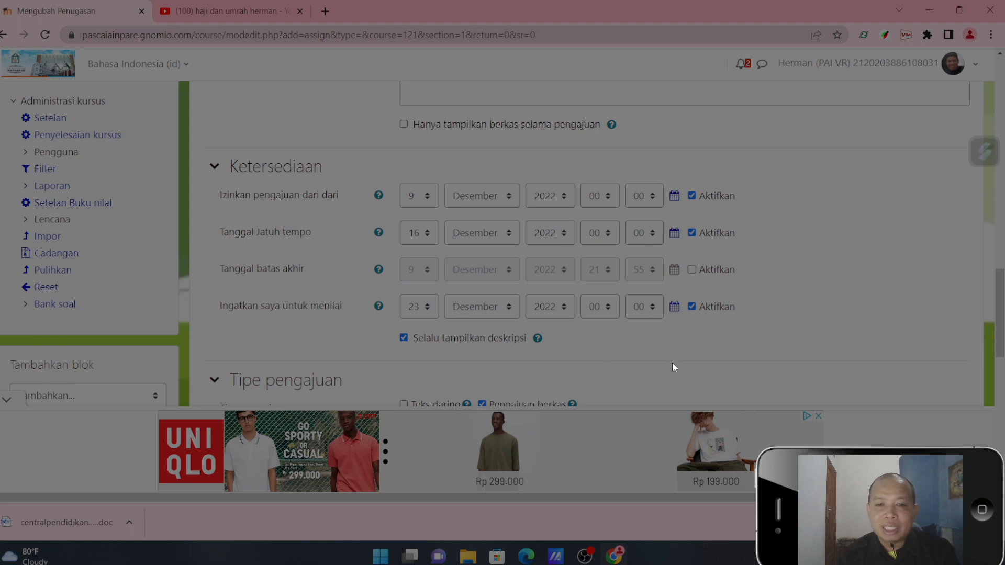
pyautogui.scroll(-5, 869, 358)
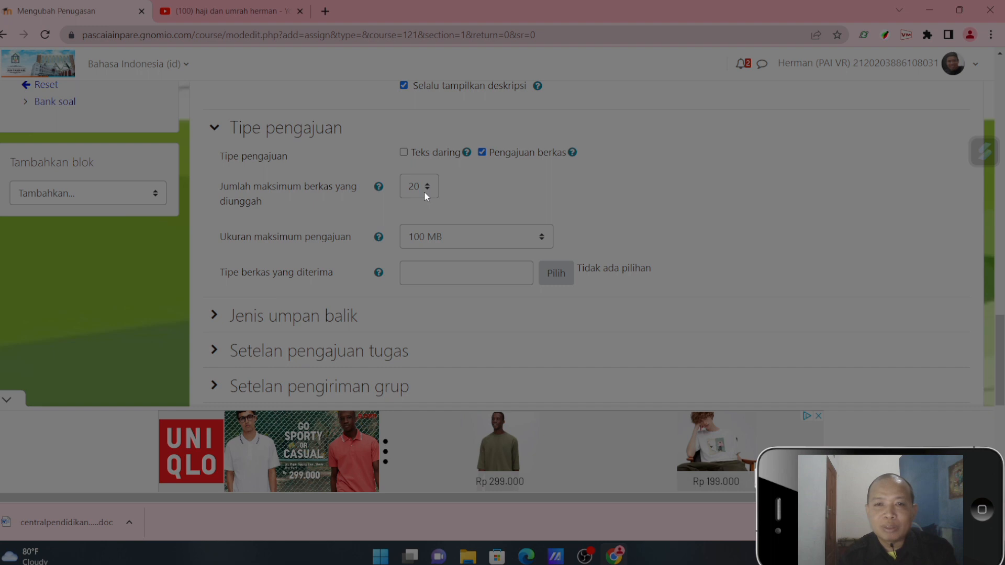
pyautogui.click(462, 246)
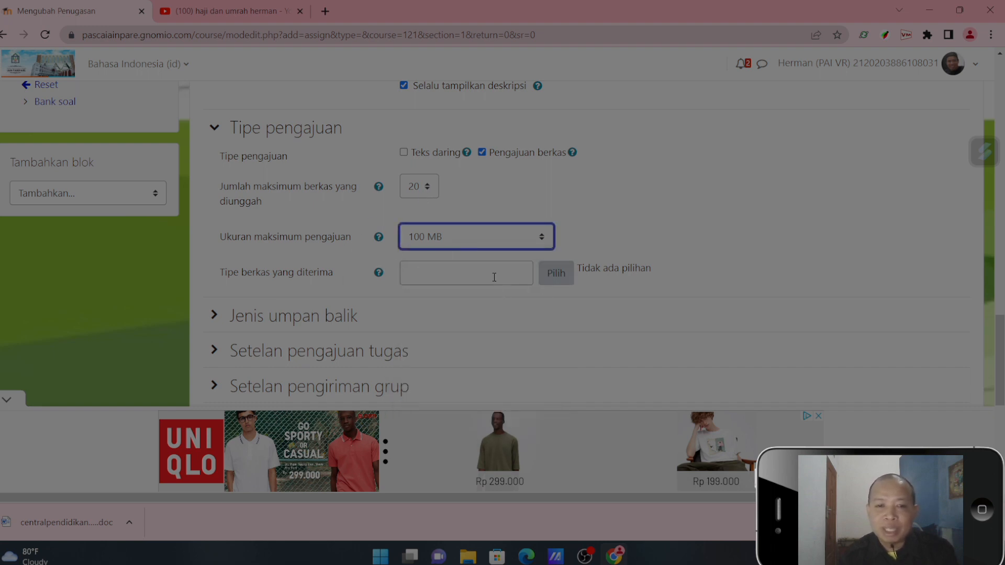
pyautogui.click(555, 278)
pyautogui.click(476, 272)
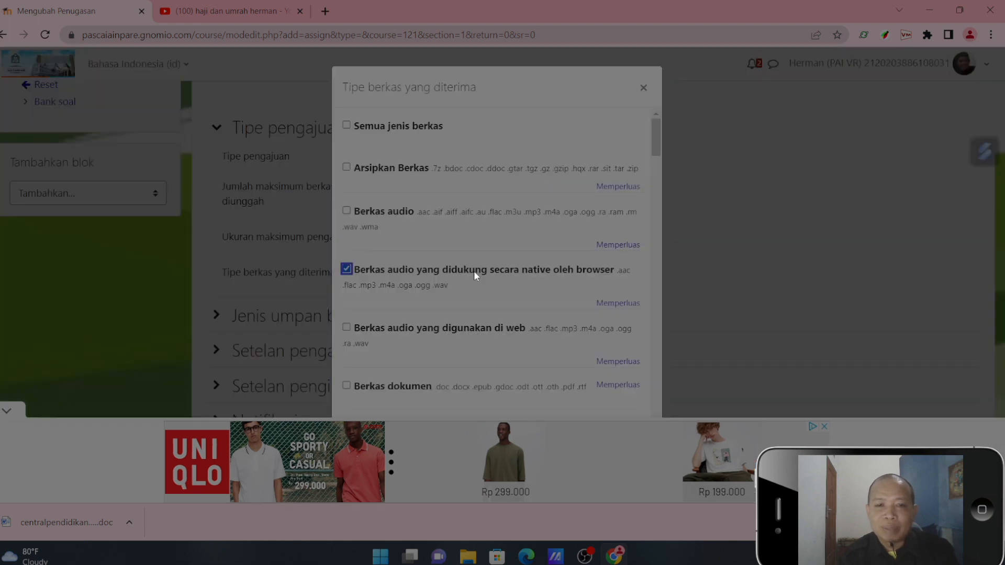
pyautogui.click(348, 127)
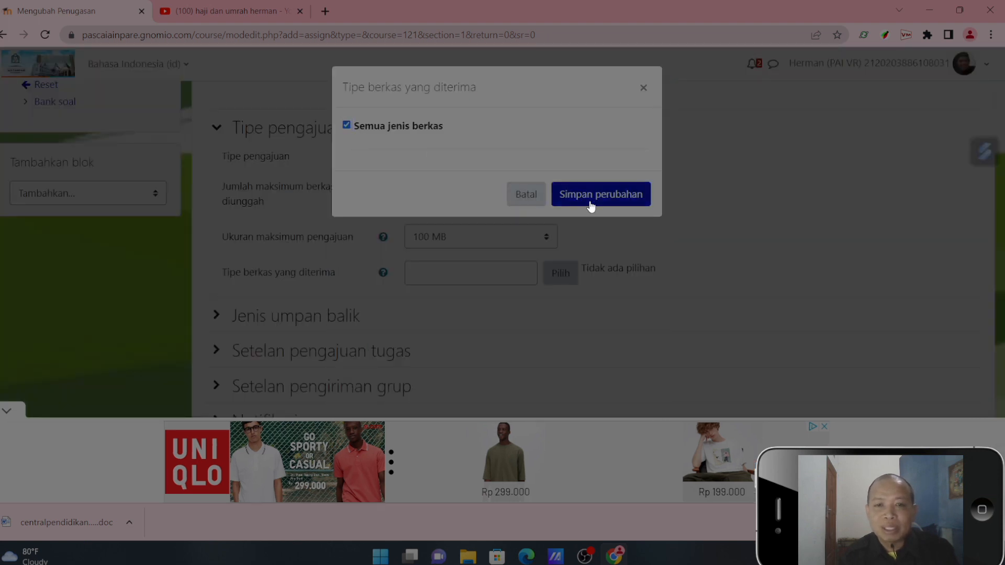
pyautogui.click(590, 199)
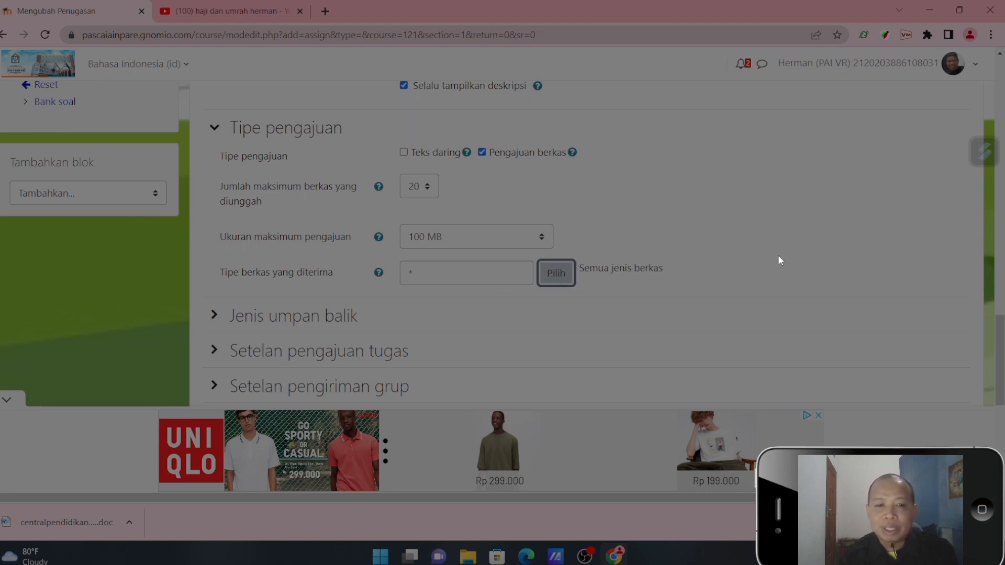
pyautogui.click(566, 275)
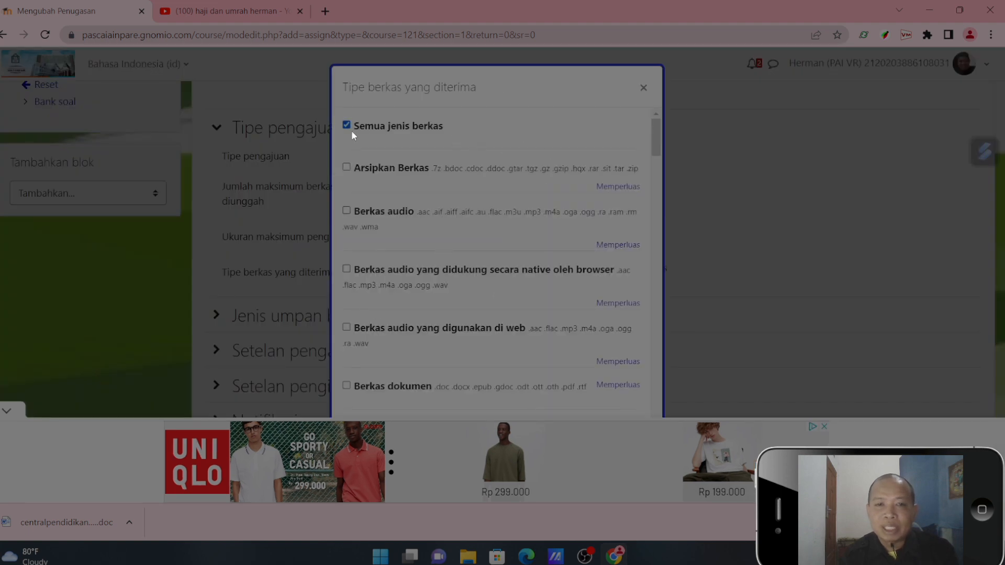
pyautogui.click(644, 89)
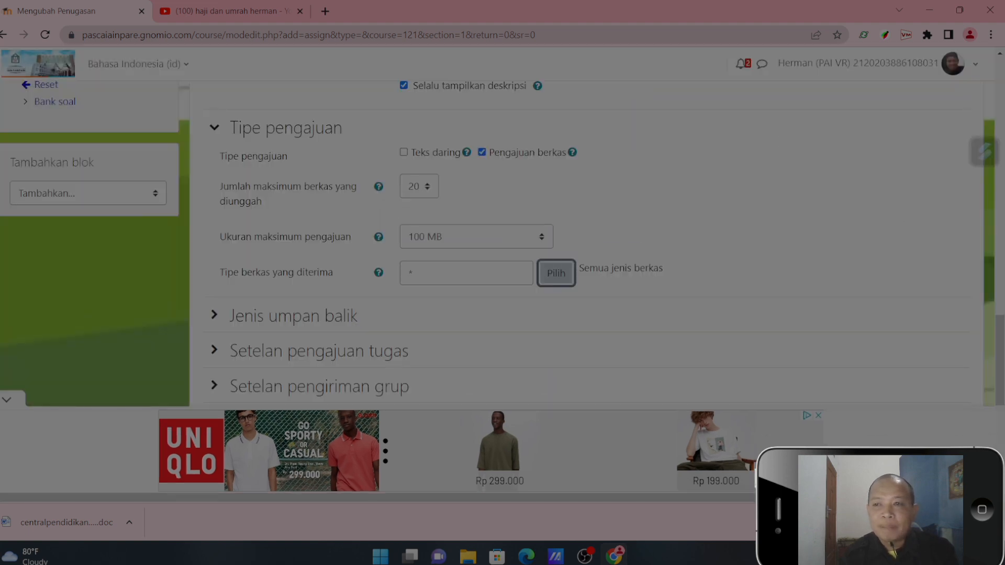
# - Save the new assignment and return to the course page
pyautogui.scroll(-7, 529, 347)
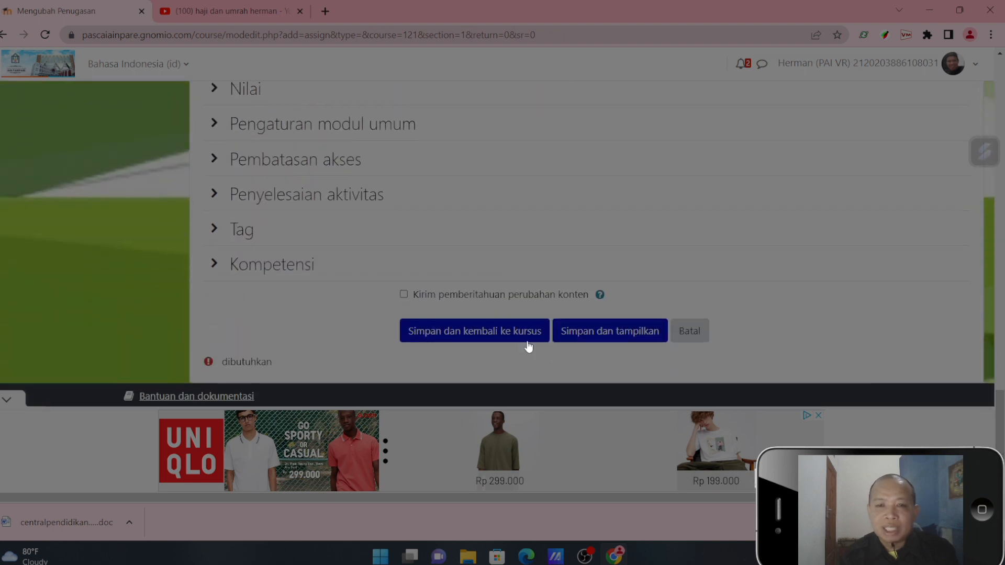
pyautogui.click(464, 333)
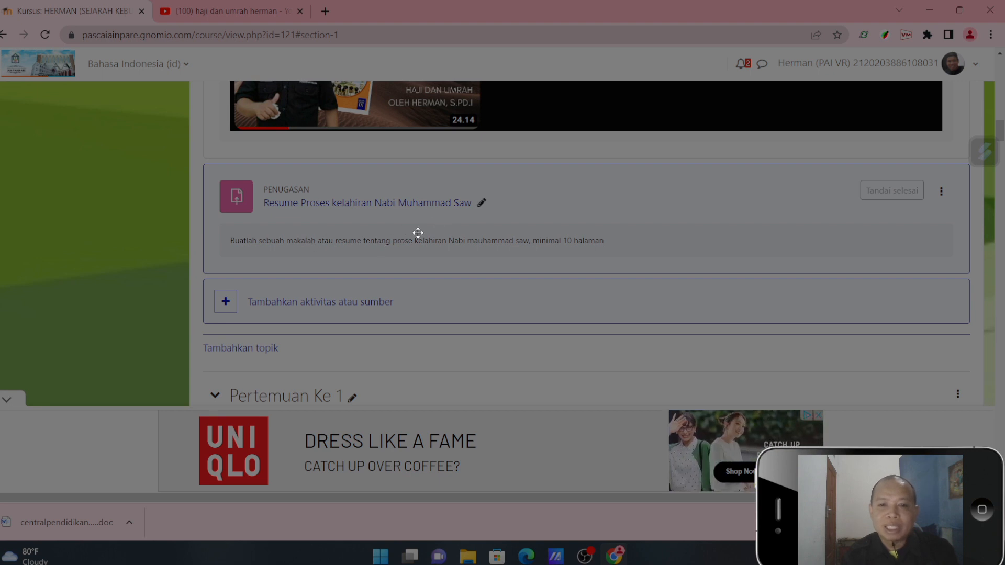
# - Open the assignment "Resume Proses kelahiran Nabi Muhammad Saw", dismissing the advert, and check its dates, description and grading summary
pyautogui.click(387, 207)
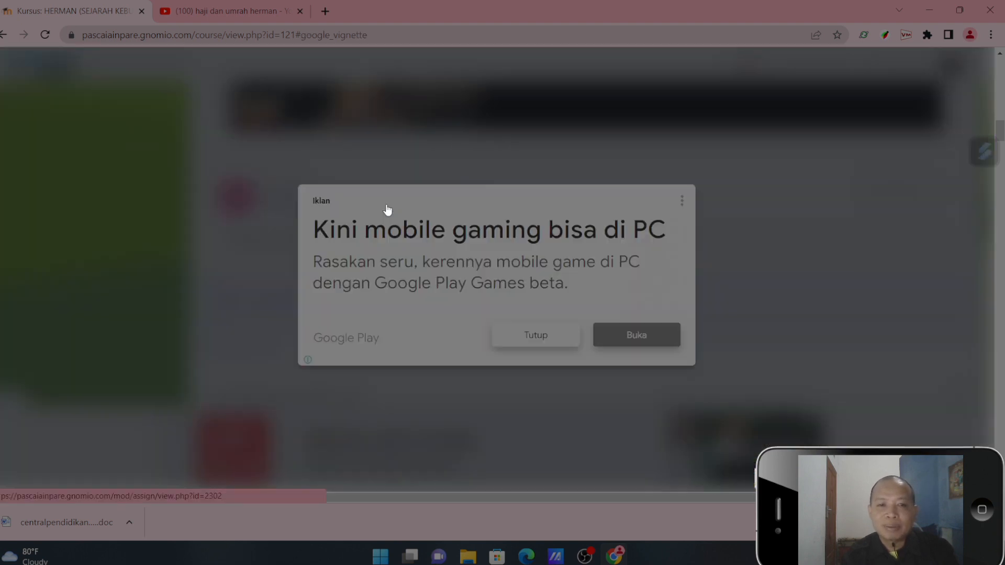
pyautogui.click(516, 331)
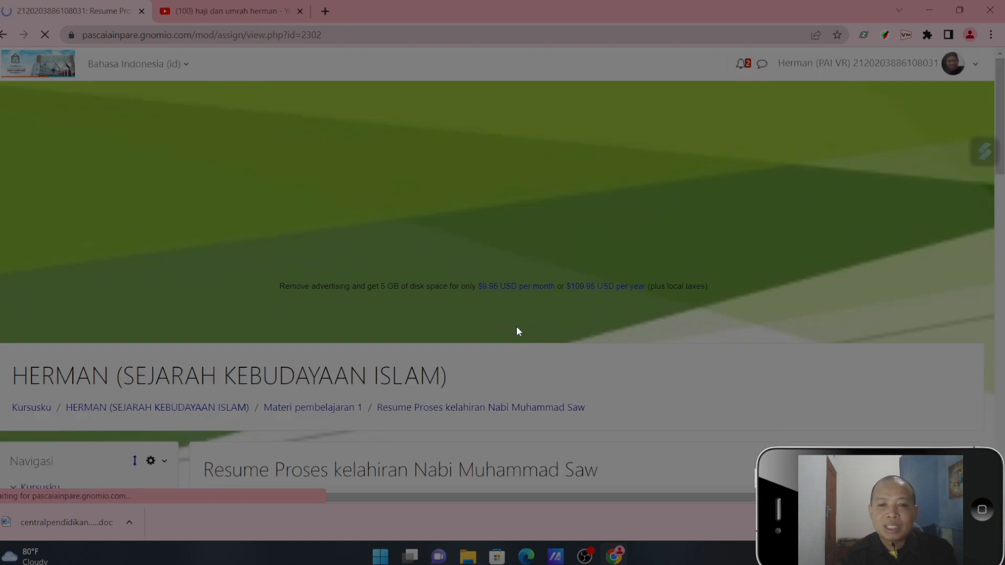
pyautogui.scroll(-5, 474, 120)
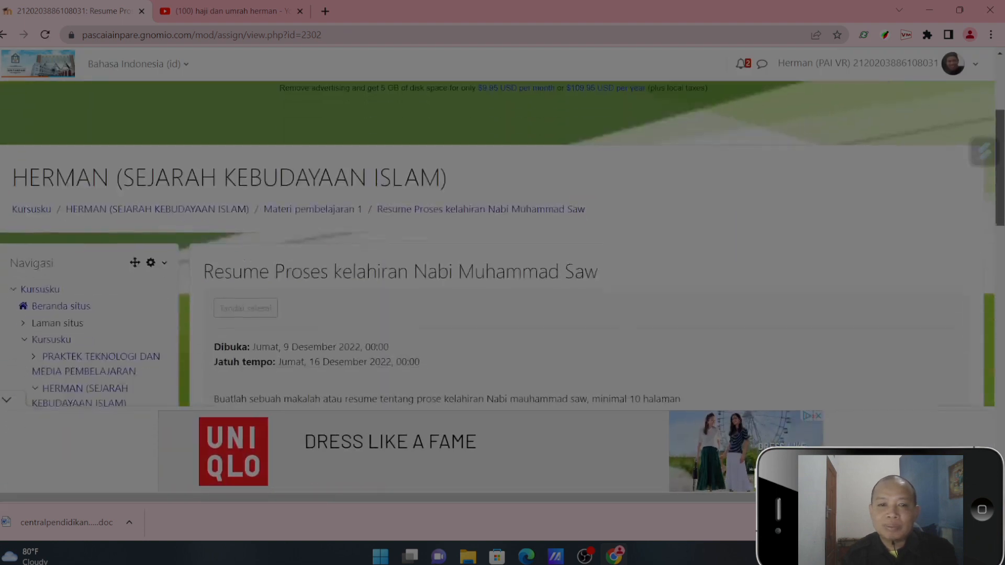
pyautogui.scroll(5, 474, 120)
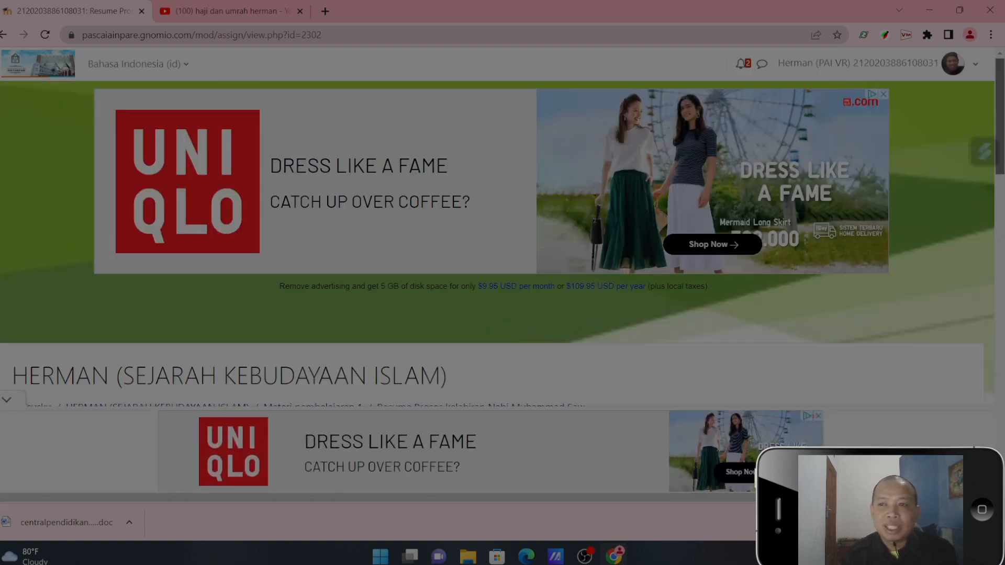
pyautogui.scroll(-5, 681, 176)
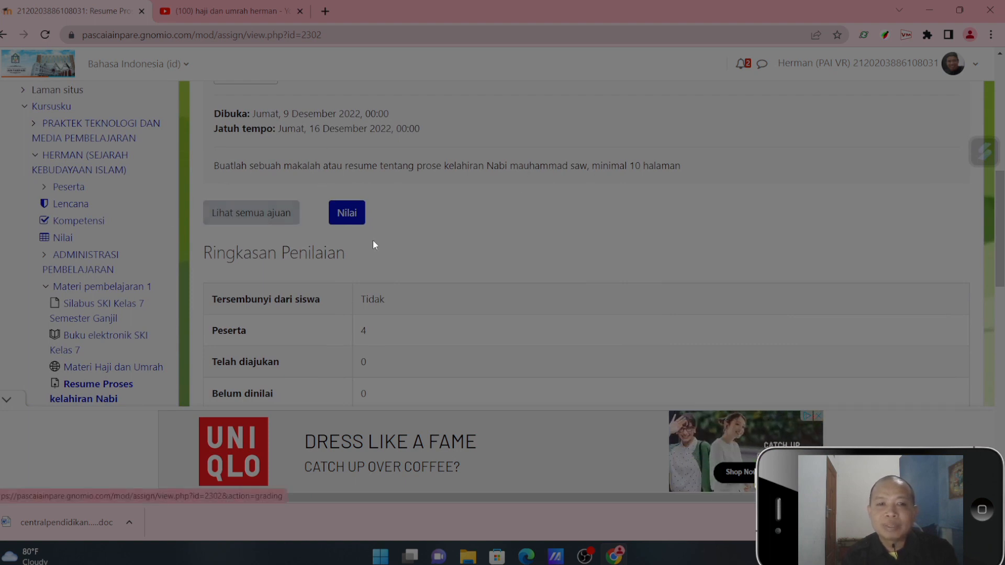
# - View the assignment's student grading page (Nilai), then go back to the course page
pyautogui.click(355, 217)
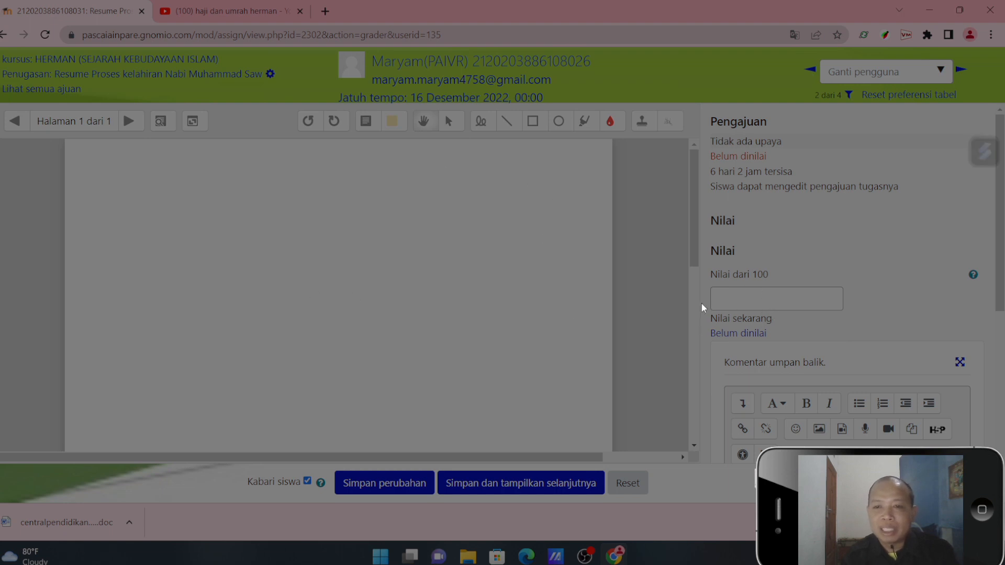
pyautogui.click(4, 35)
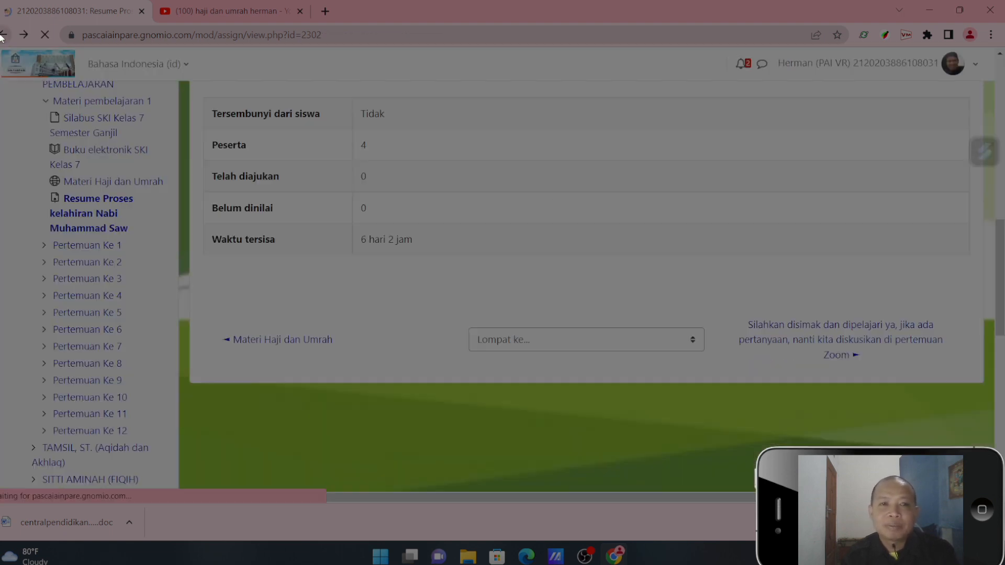
pyautogui.click(3, 35)
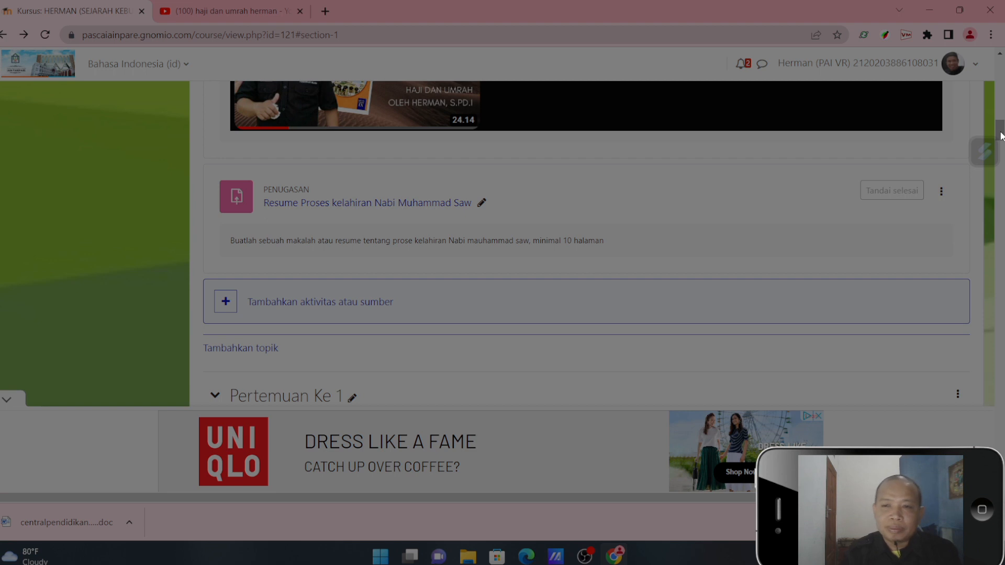
# - Review the book, URL and assignment entries added to the Materi pembelajaran 1 topic
pyautogui.moveTo(1001, 136); pyautogui.dragTo(1002, 133)
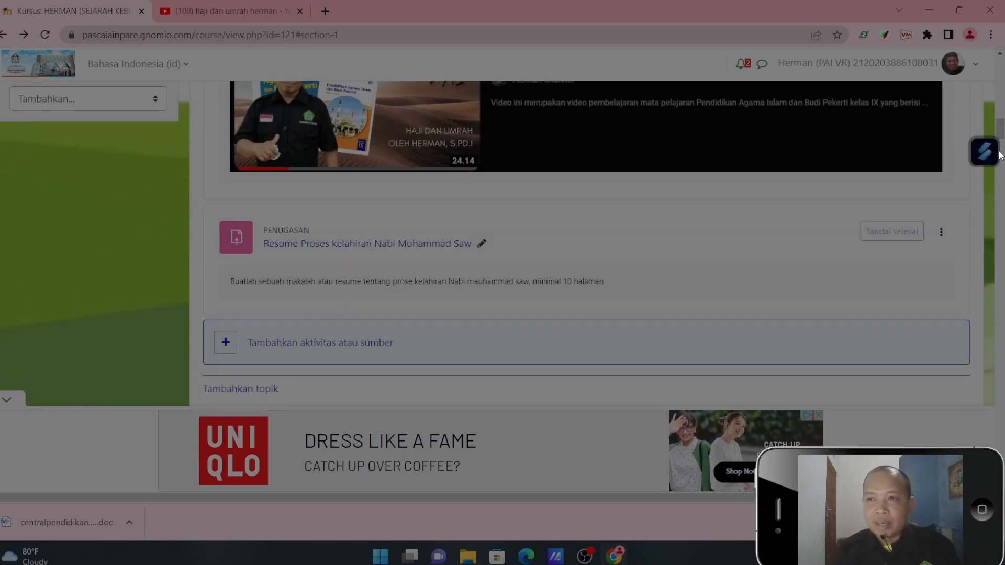
pyautogui.scroll(8, 586, 244)
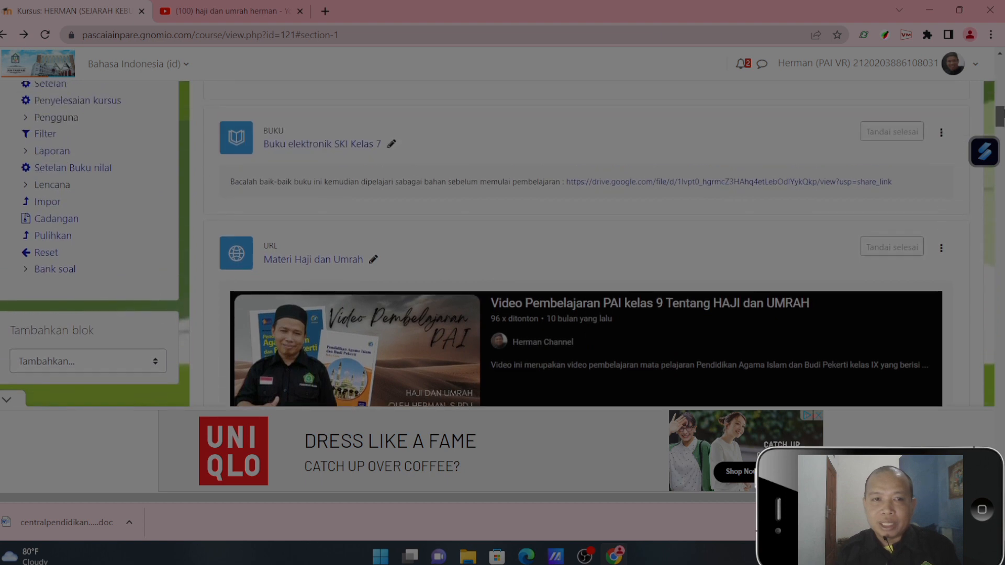
pyautogui.scroll(-5, 1003, 118)
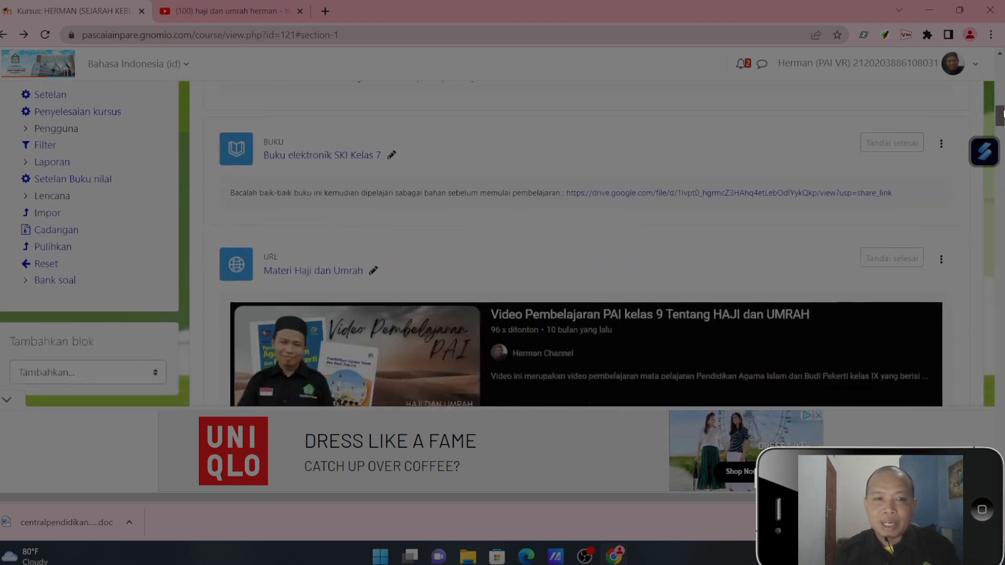
pyautogui.moveTo(1003, 118); pyautogui.dragTo(1003, 118)
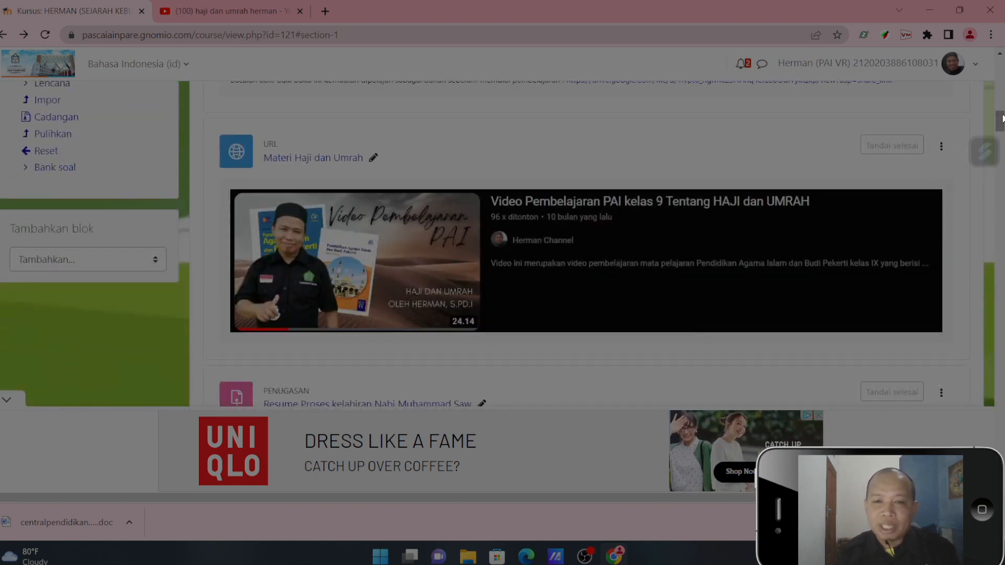
pyautogui.moveTo(1003, 118); pyautogui.dragTo(1003, 115)
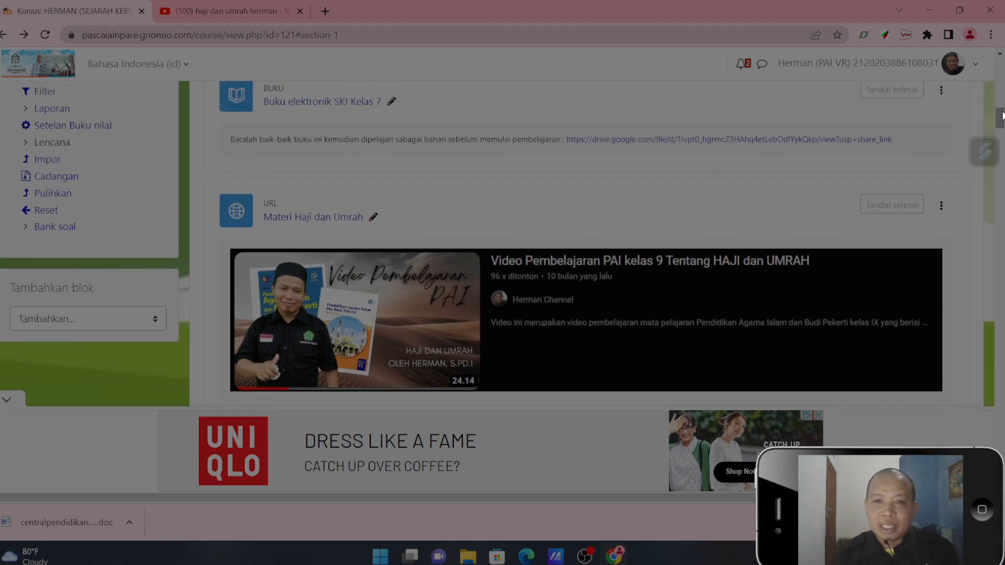